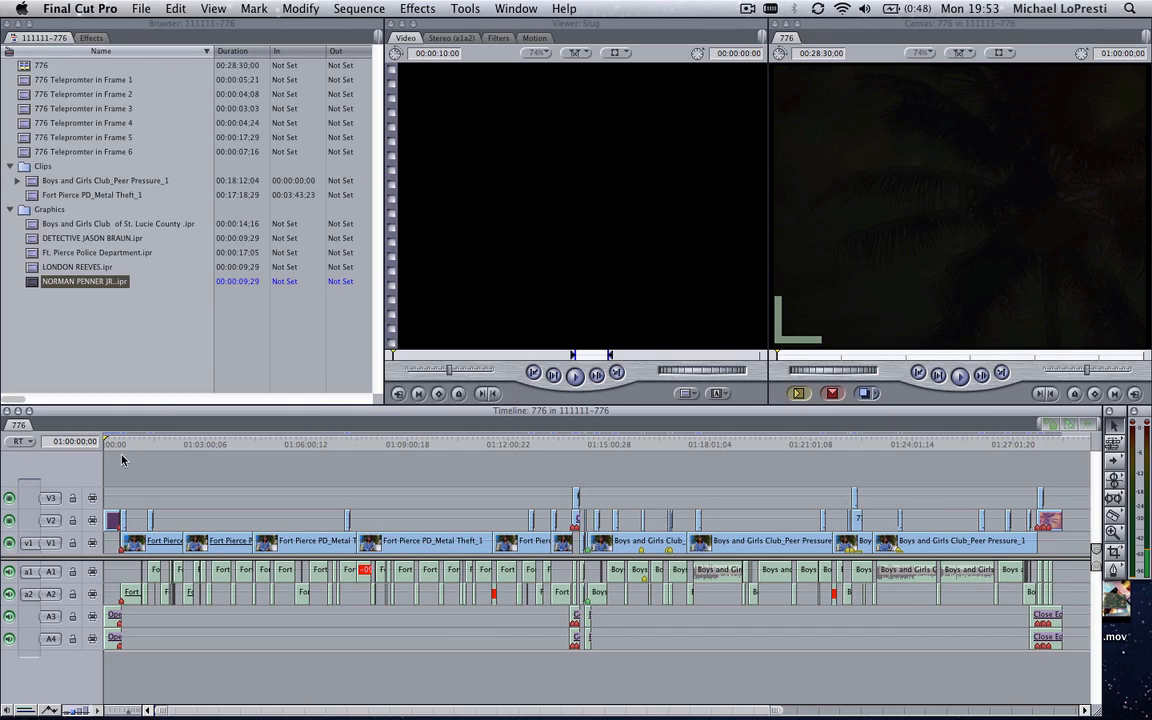
# Move the 776 sequence's playhead to 01:09:05;12 and review its QuickTime Movie export options, closing them without saving
pyautogui.click(442, 444)
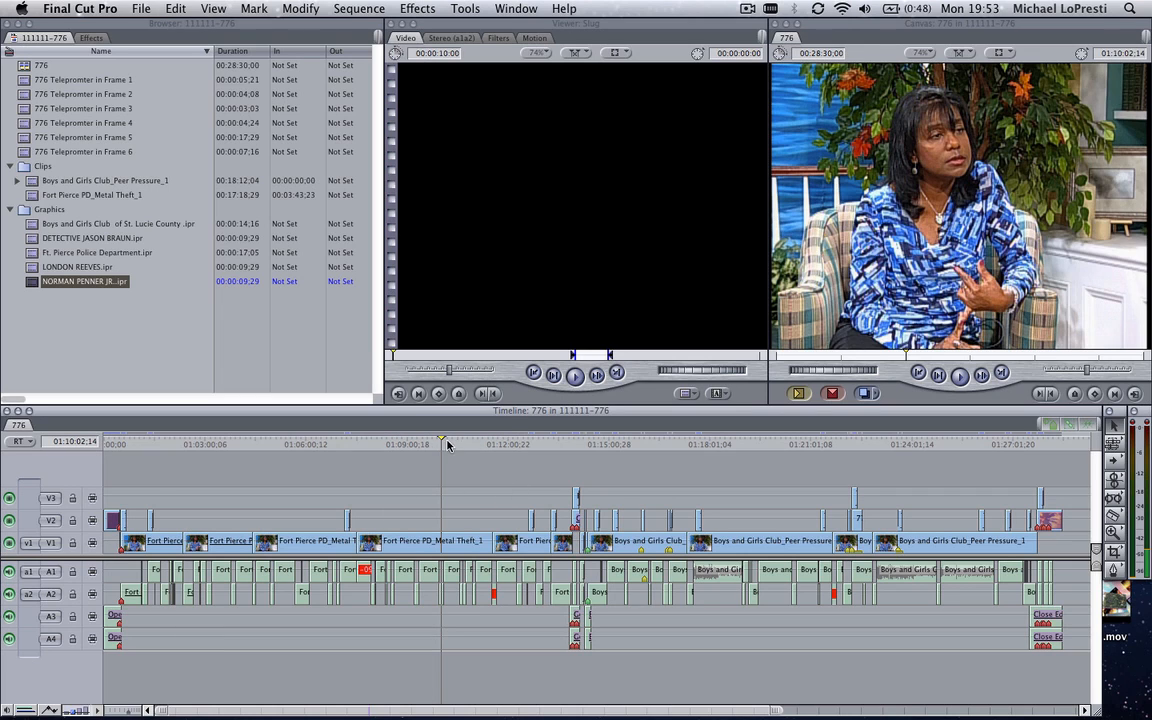
pyautogui.click(409, 444)
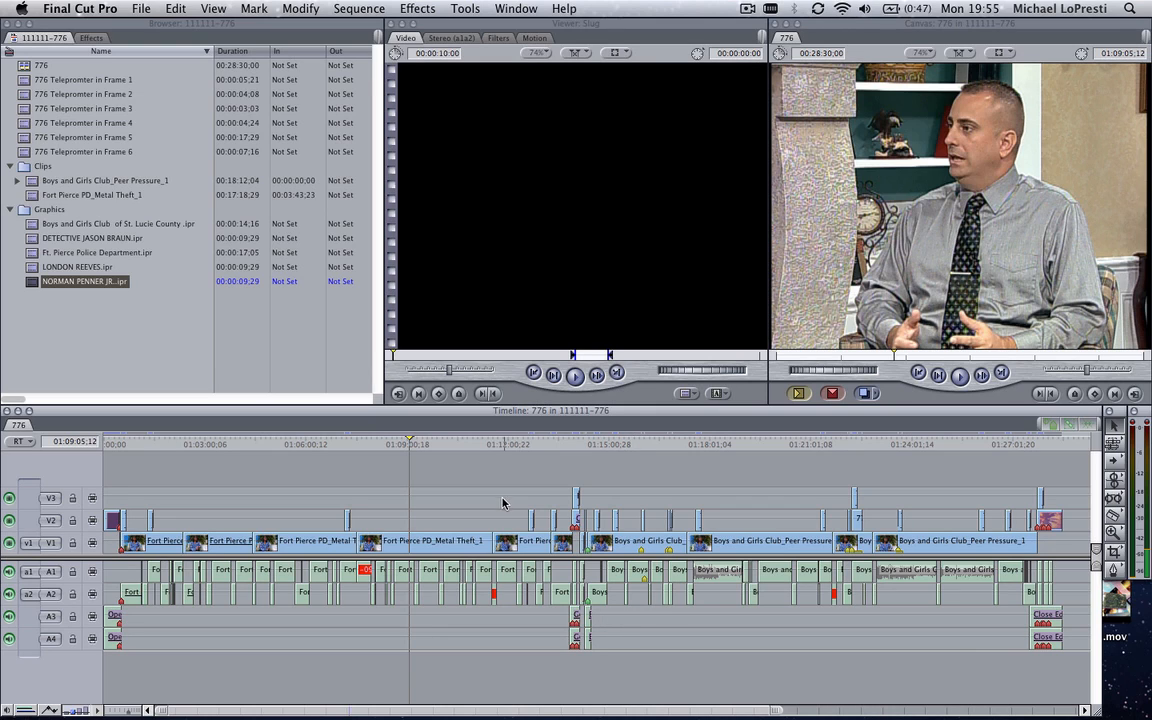
pyautogui.click(139, 9)
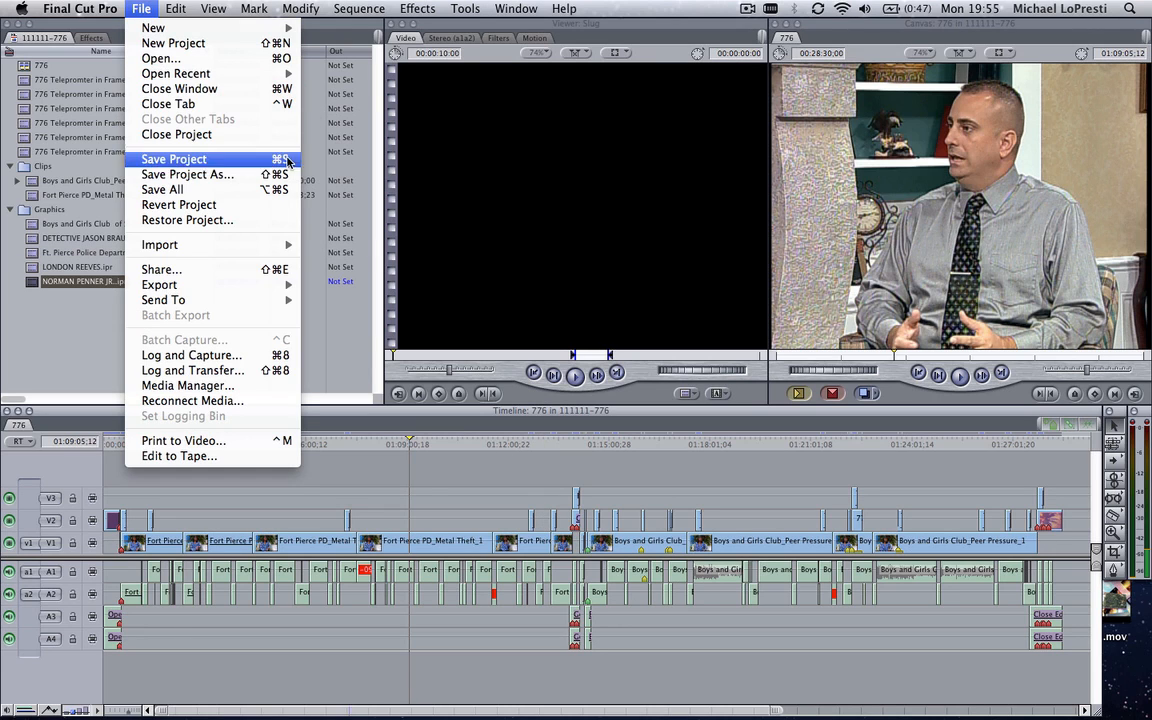
pyautogui.moveTo(275, 289)
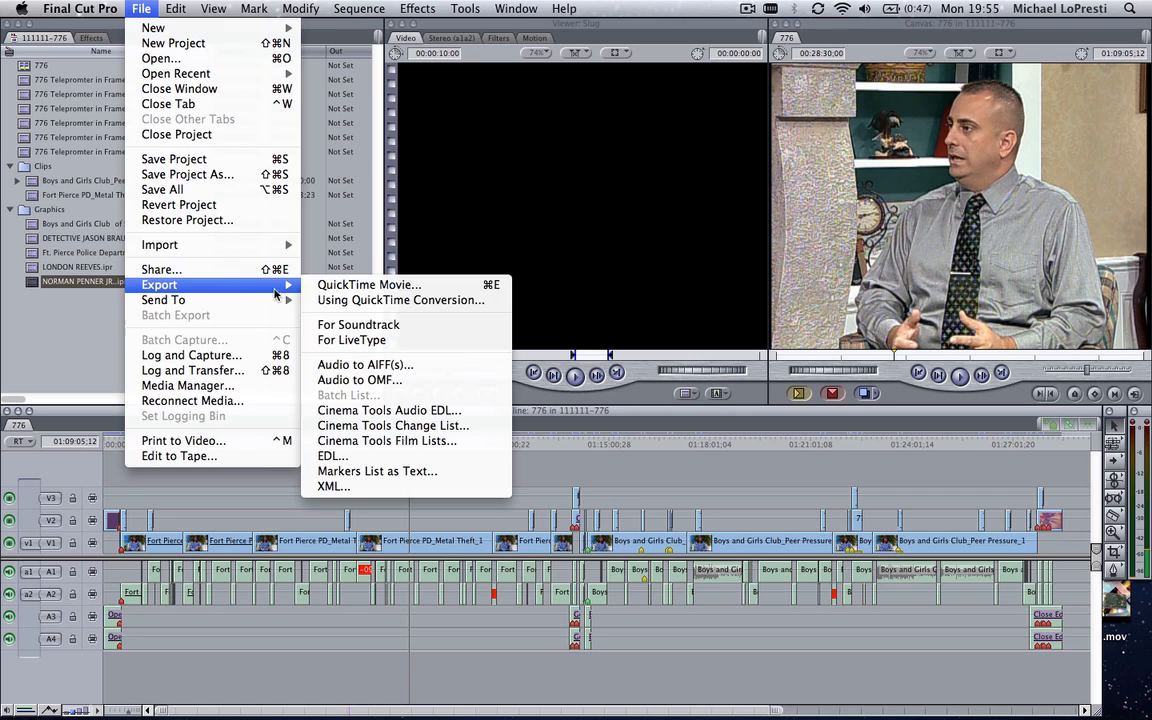
pyautogui.click(380, 287)
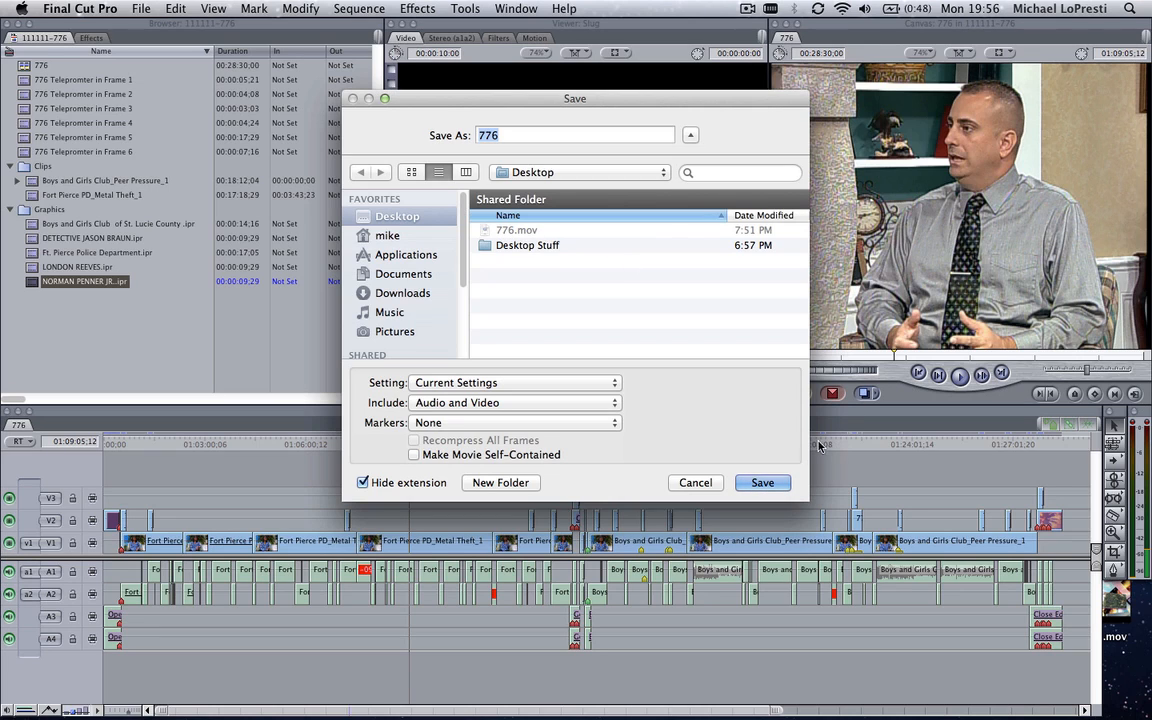
pyautogui.click(690, 483)
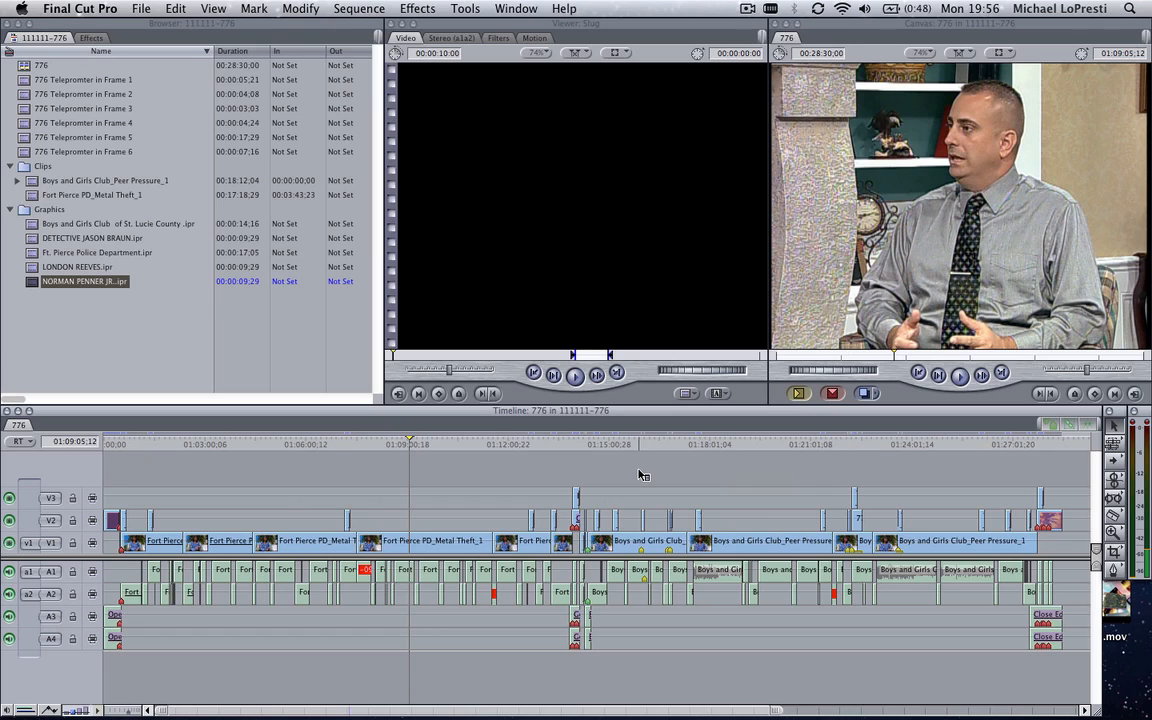
# Switch to the desktop and launch Soundtrack Pro through a Spotlight search, postponing the product registration
pyautogui.hotkey('ctrl', 'Left')
pyautogui.press('super+space')
pyautogui.write('s')
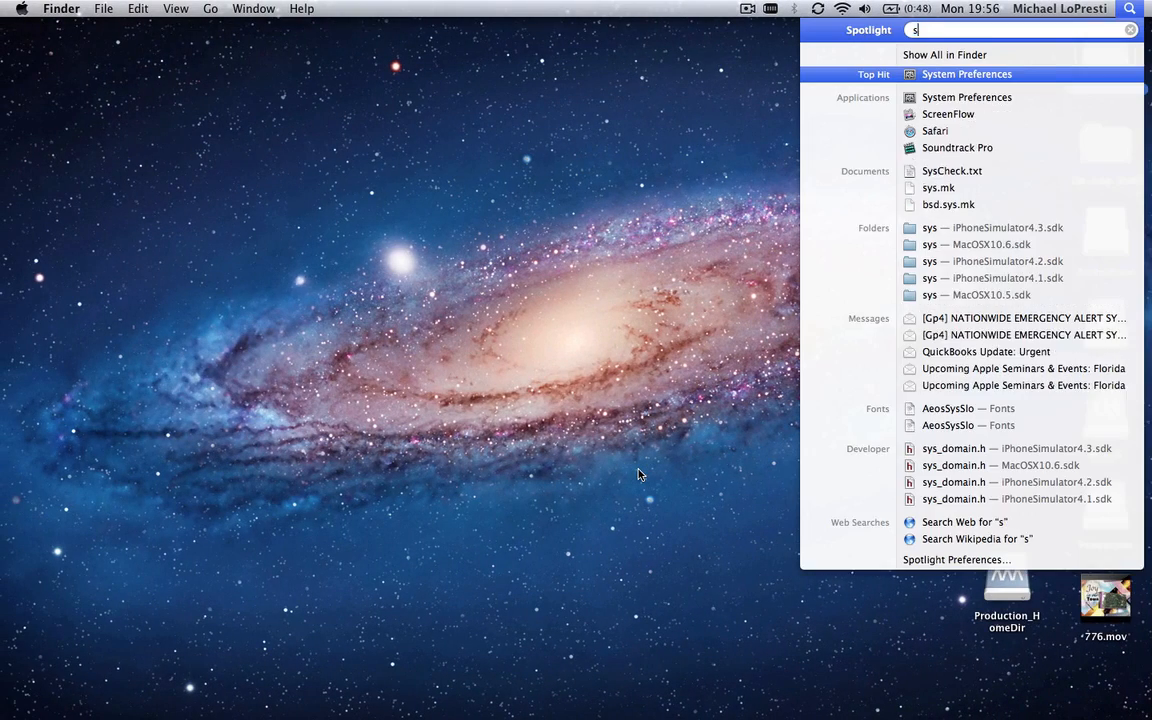
pyautogui.write('ou')
pyautogui.press('Return')
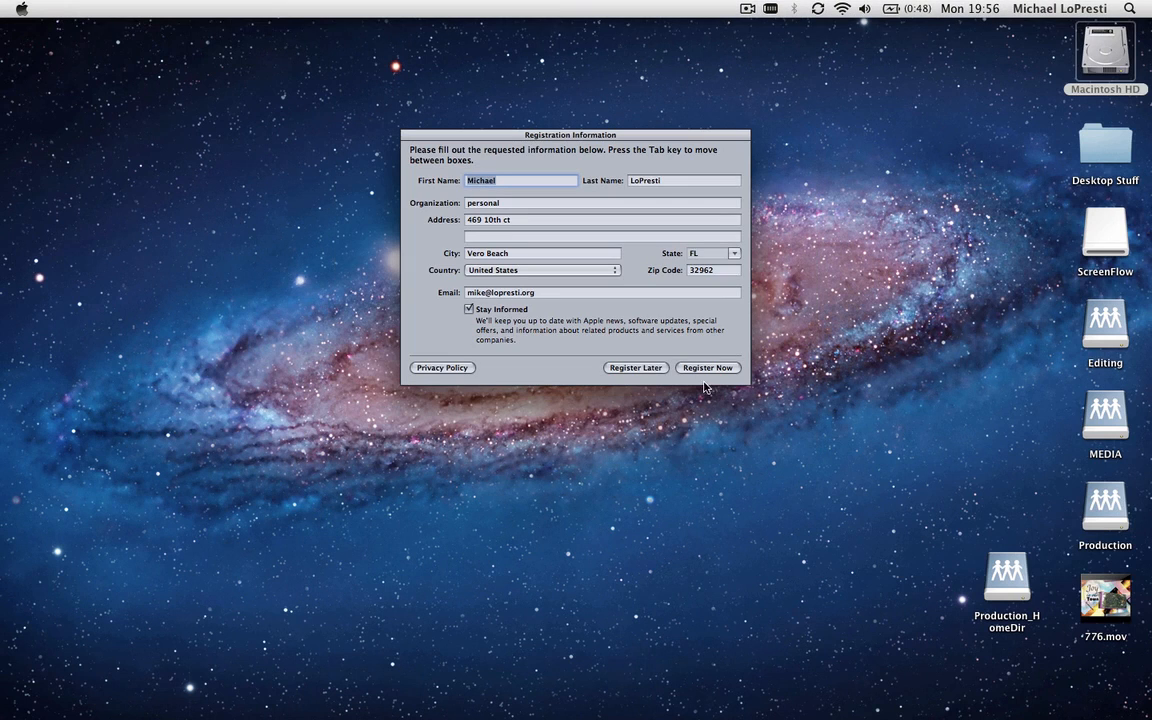
pyautogui.click(636, 368)
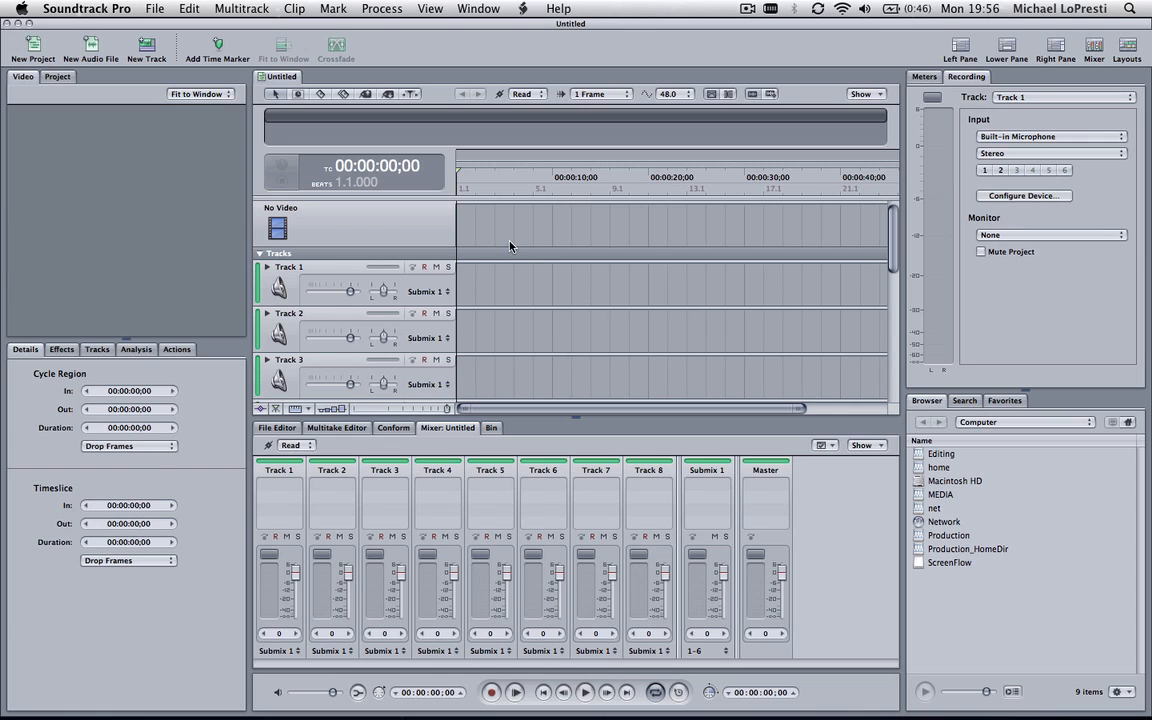
# Close the blank Untitled project and open the desktop file 776.mov in Soundtrack Pro
pyautogui.click(145, 9)
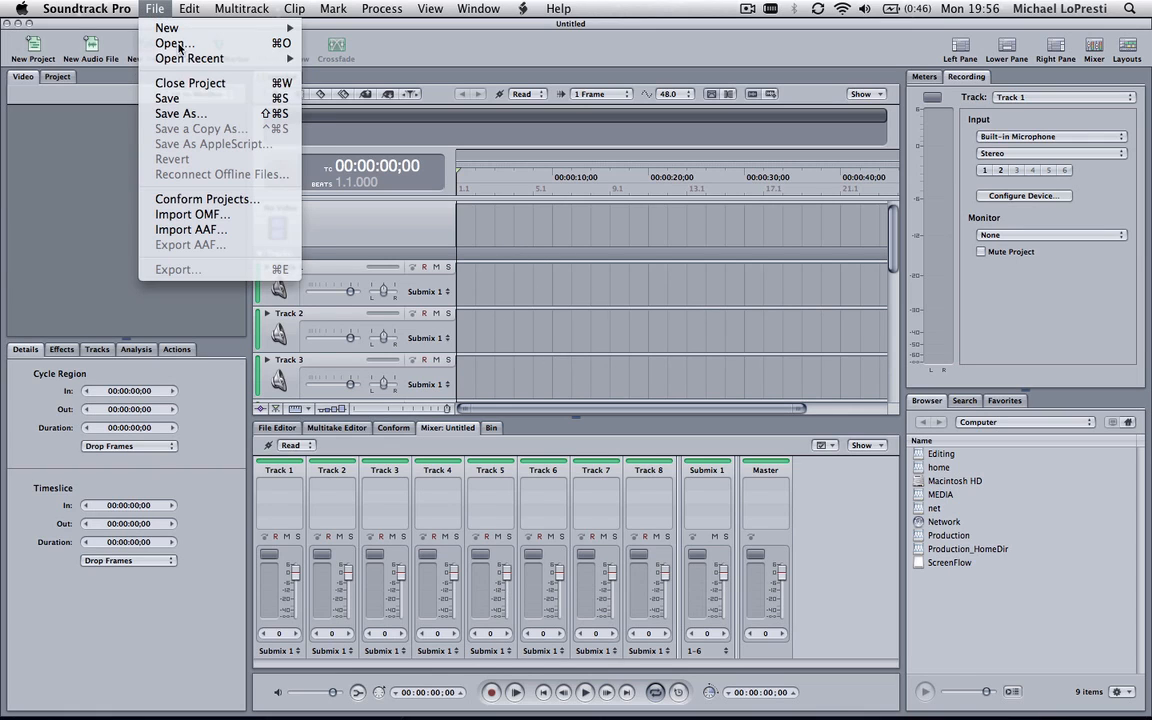
pyautogui.click(221, 88)
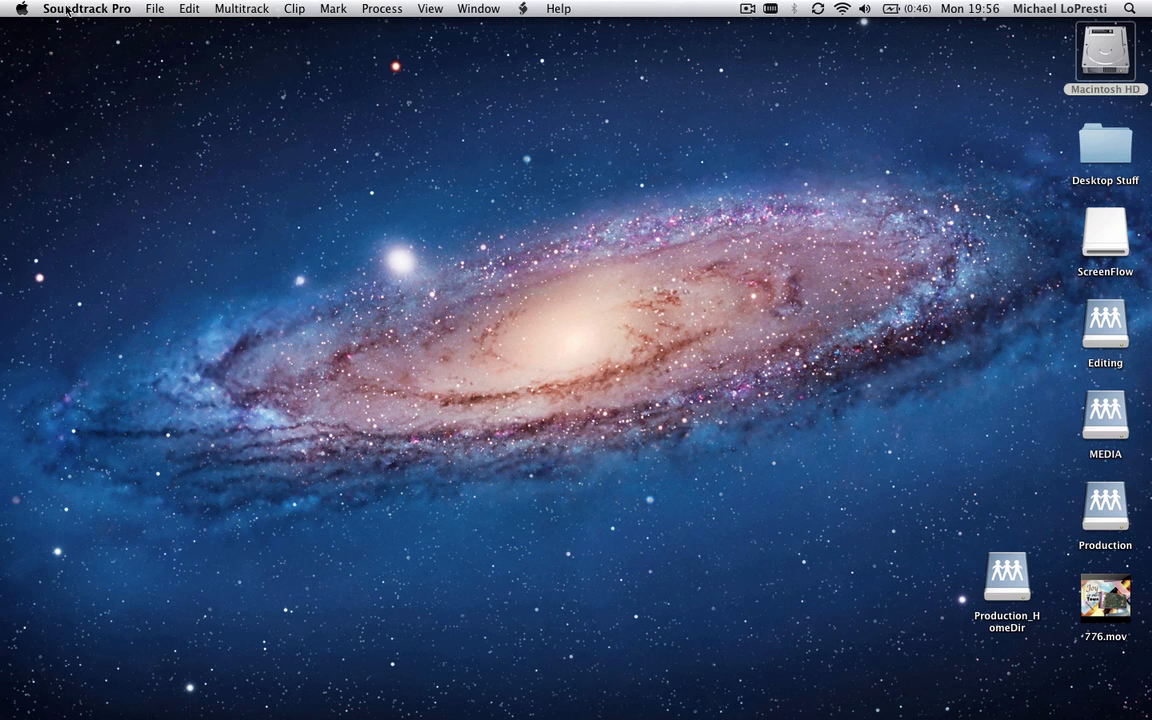
pyautogui.click(1105, 598)
pyautogui.moveTo(1127, 613)
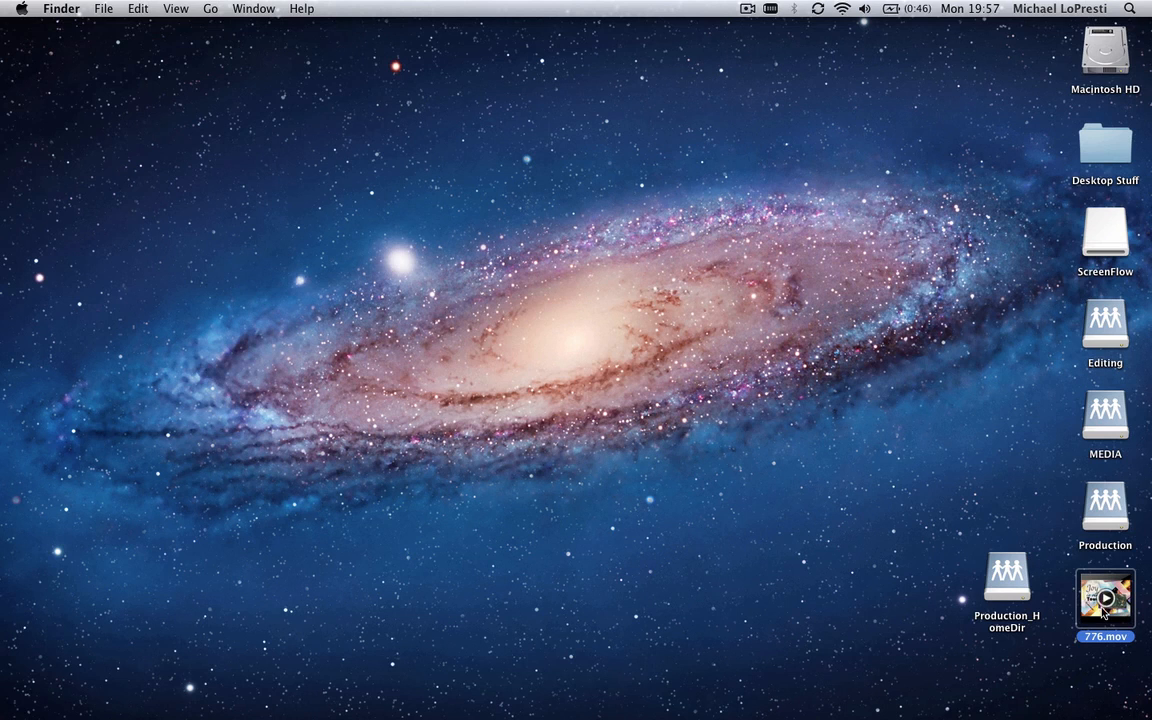
pyautogui.moveTo(1092, 616); pyautogui.dragTo(960, 686)
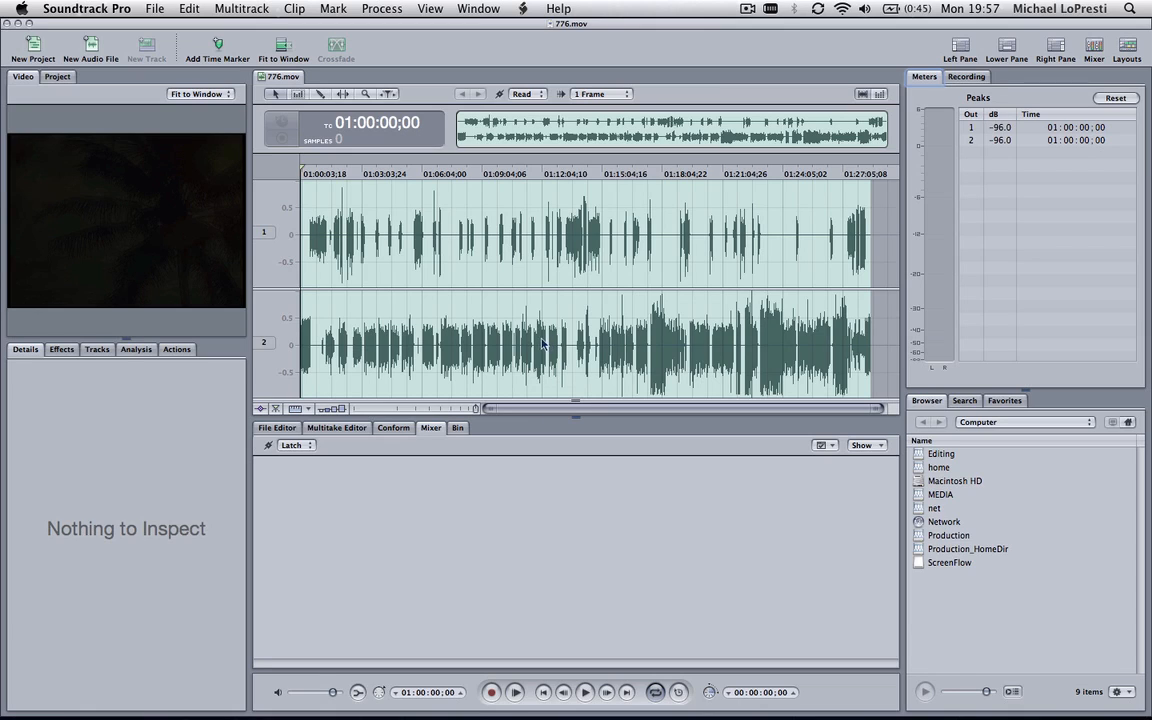
# Add the Compressor effect from the Dynamics category to the 776.mov audio
pyautogui.click(659, 348)
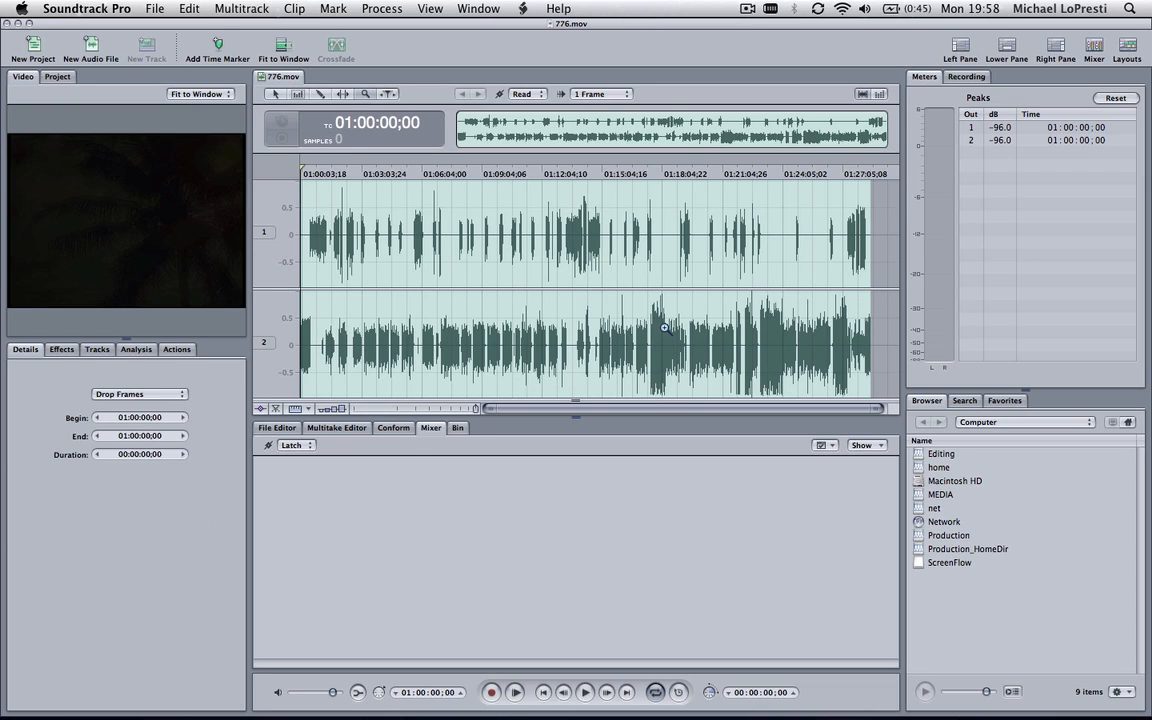
pyautogui.click(664, 328)
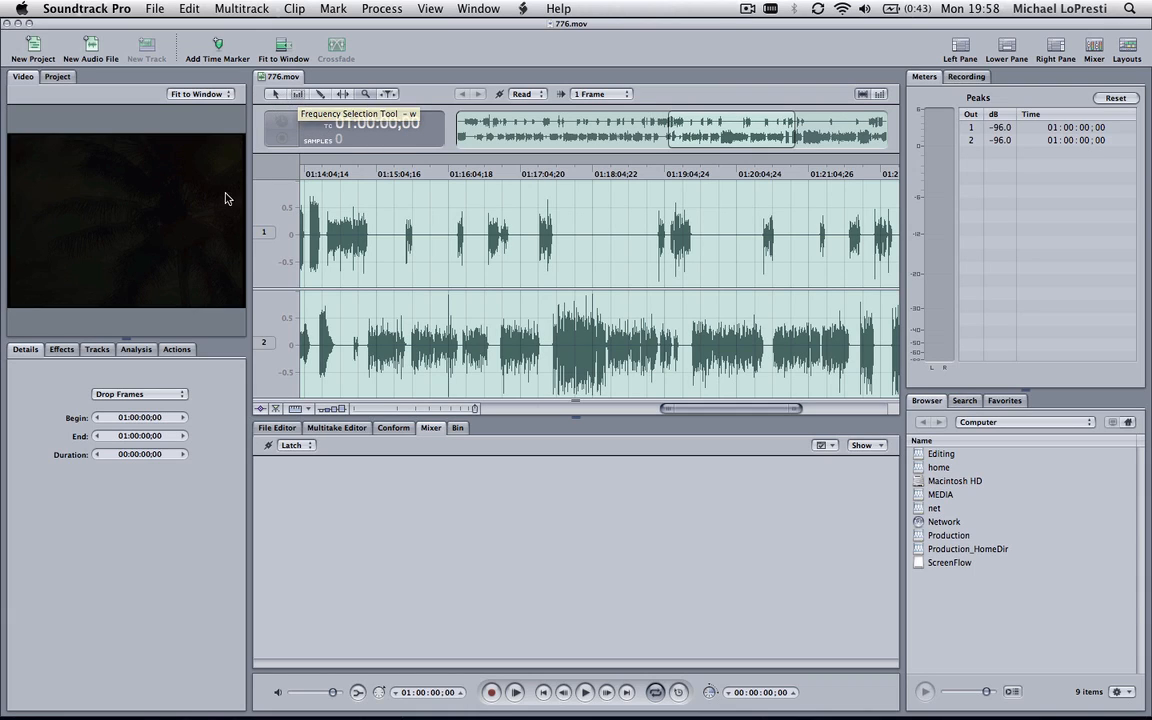
pyautogui.click(176, 349)
pyautogui.click(62, 349)
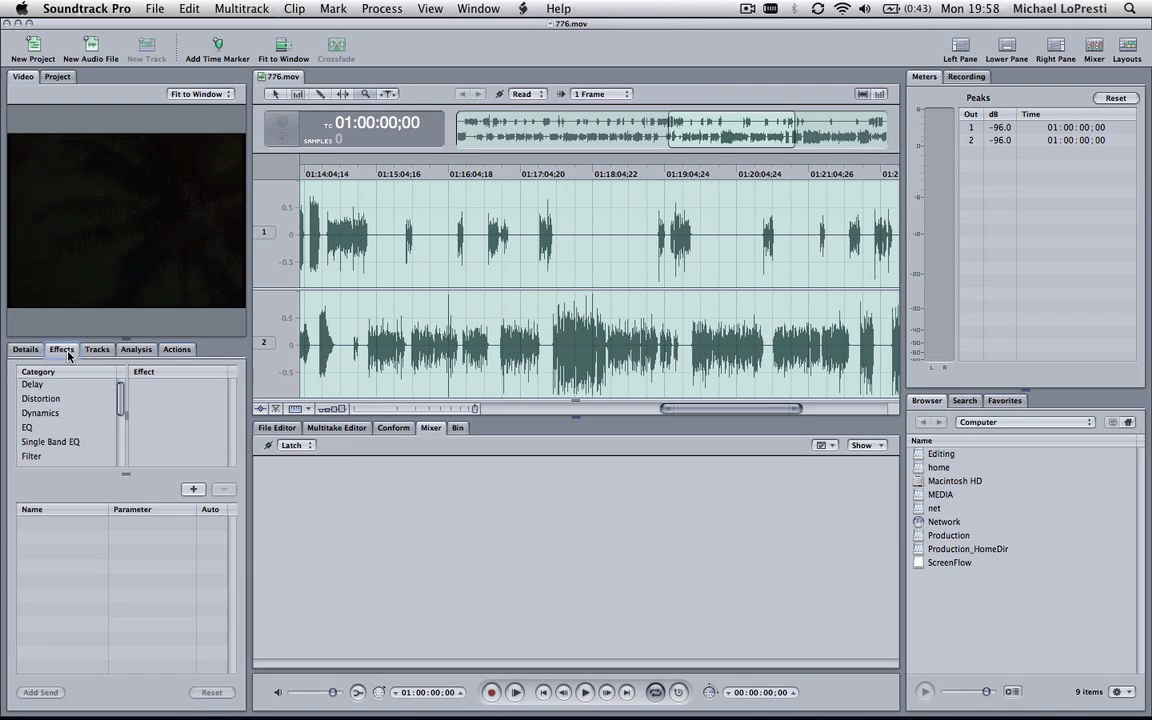
pyautogui.click(60, 399)
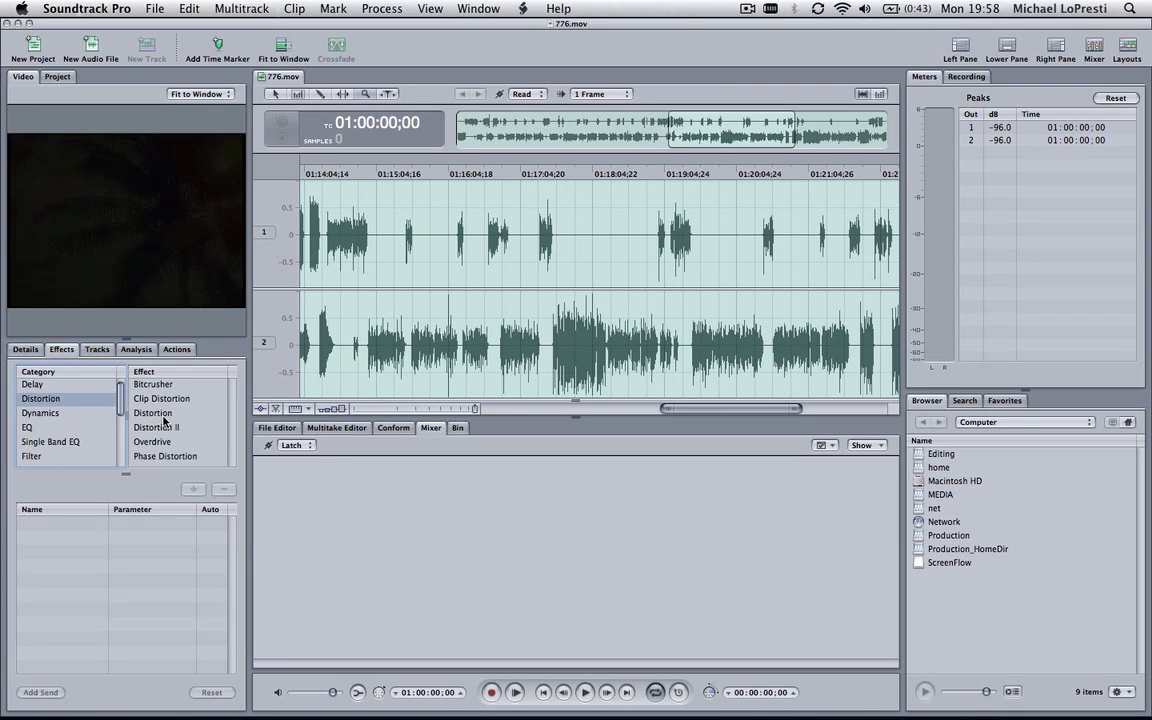
pyautogui.click(100, 413)
pyautogui.click(169, 403)
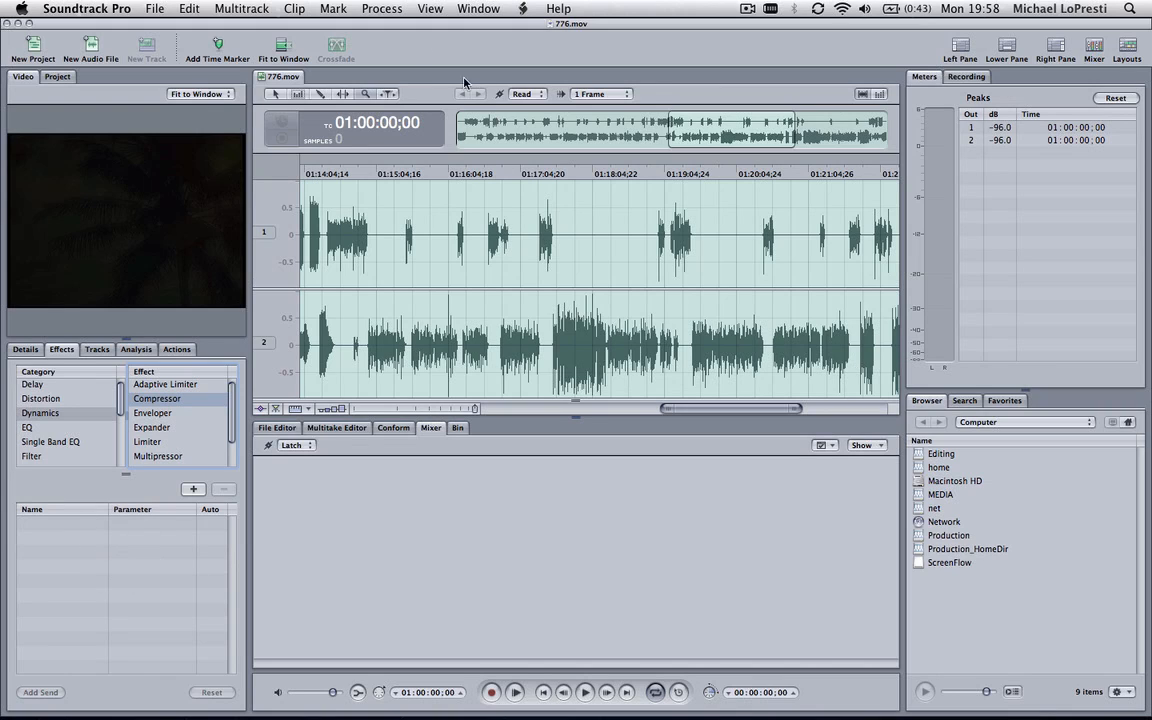
pyautogui.click(372, 12)
pyautogui.moveTo(409, 33)
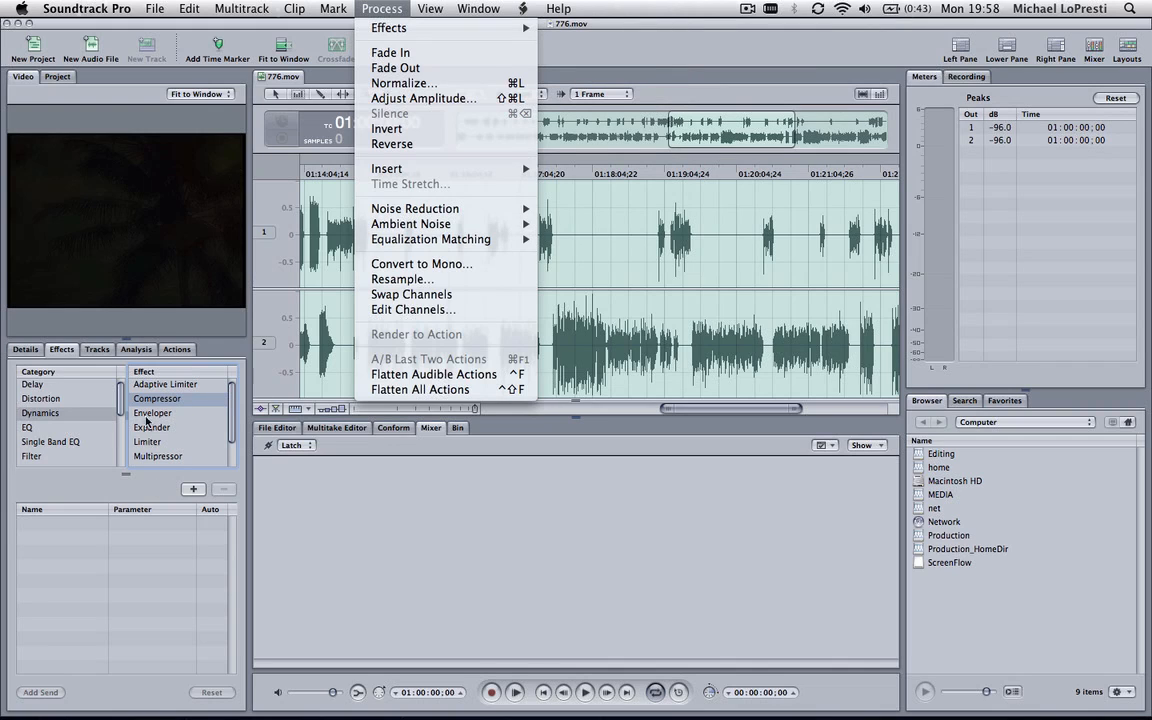
pyautogui.click(140, 522)
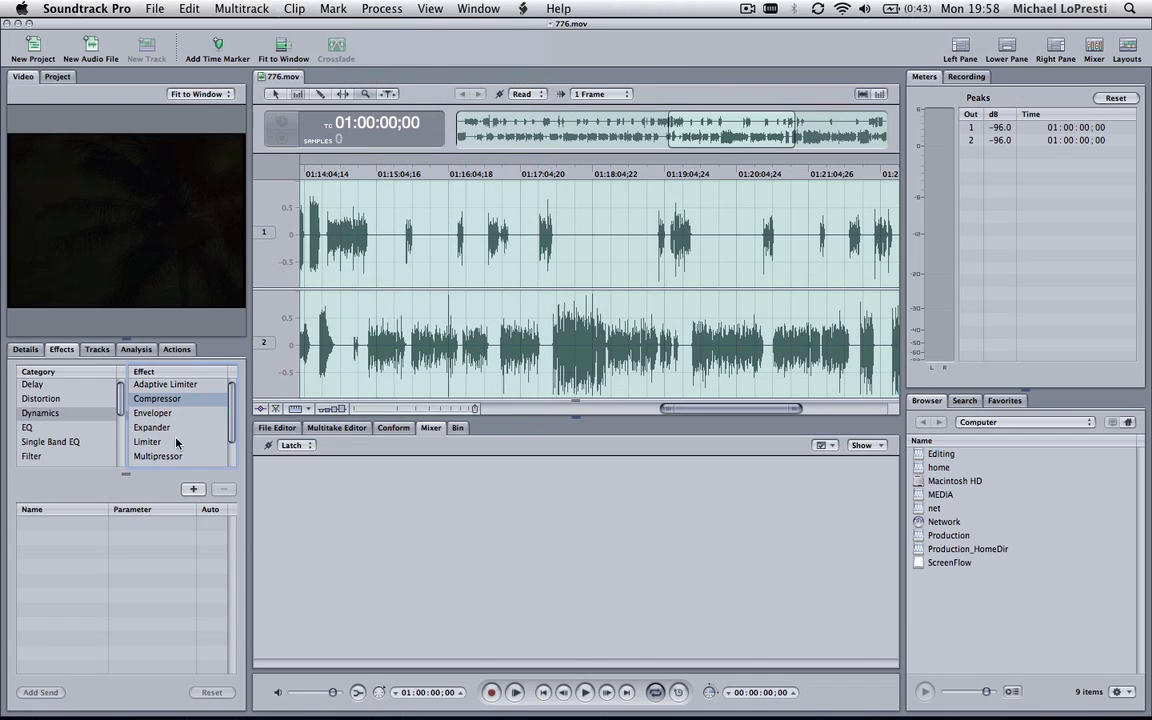
pyautogui.click(194, 489)
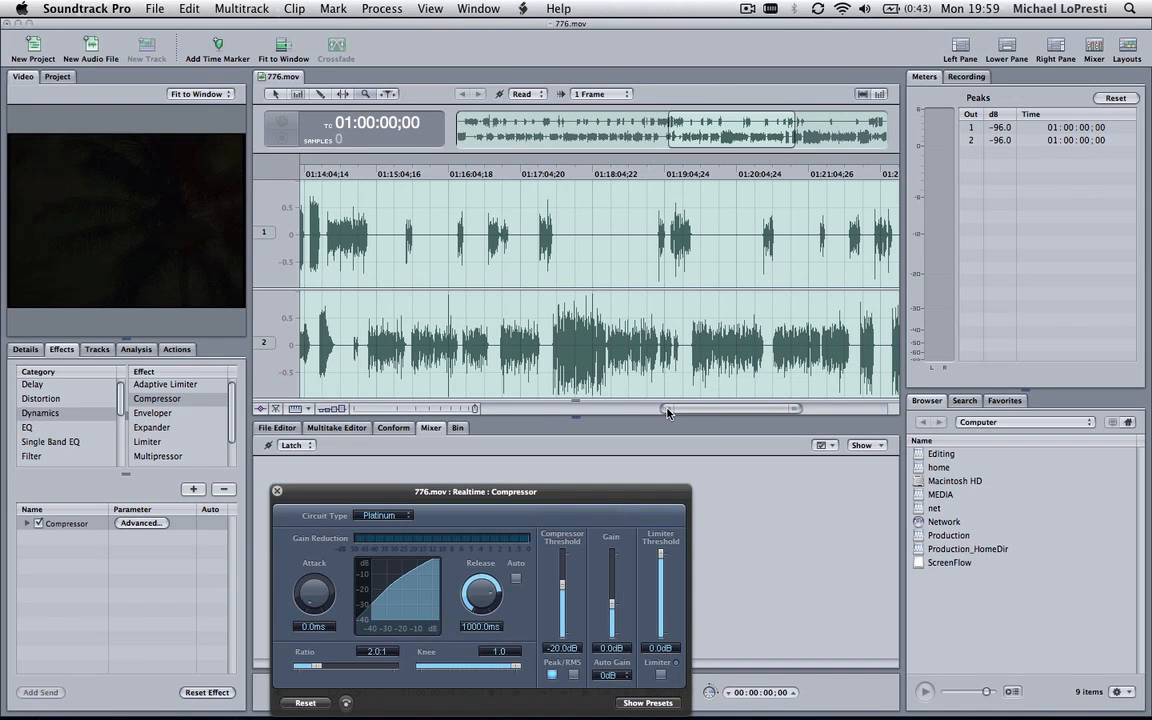
# Set the Compressor's release to 370 ms and play the audio from 01:07:12;00 at a higher system volume
pyautogui.moveTo(668, 412); pyautogui.dragTo(612, 412)
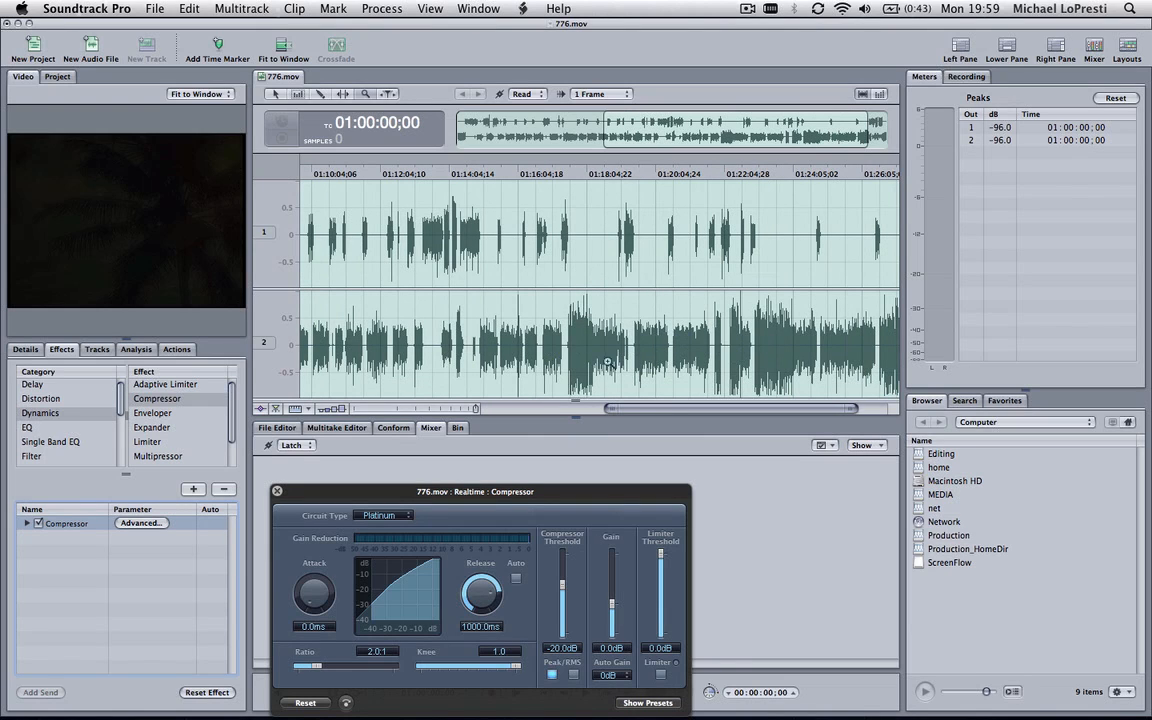
pyautogui.moveTo(612, 414); pyautogui.dragTo(474, 414)
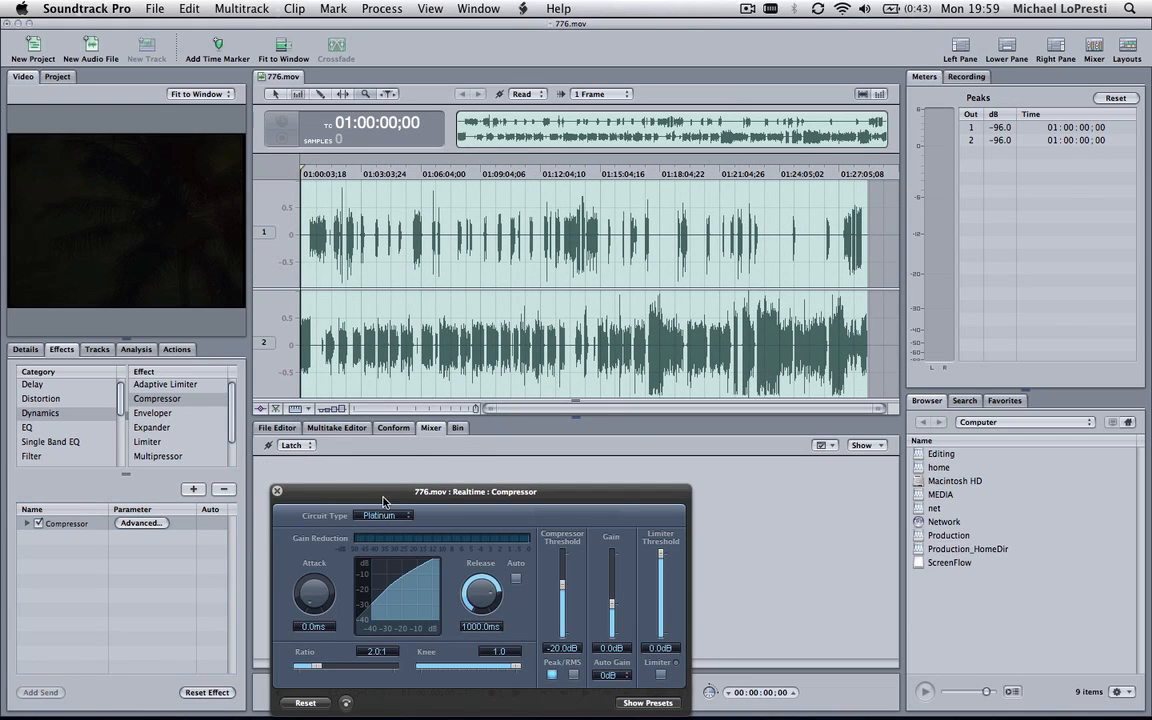
pyautogui.moveTo(375, 497); pyautogui.dragTo(478, 447)
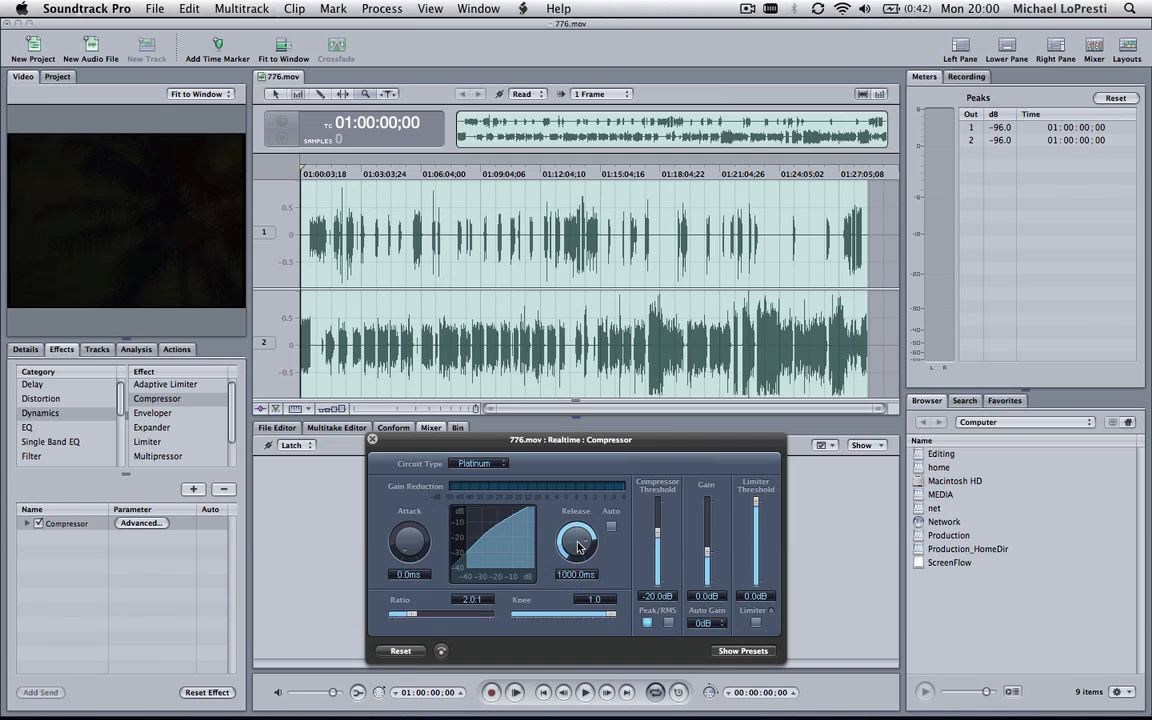
pyautogui.moveTo(576, 546); pyautogui.dragTo(575, 565)
pyautogui.click(445, 175)
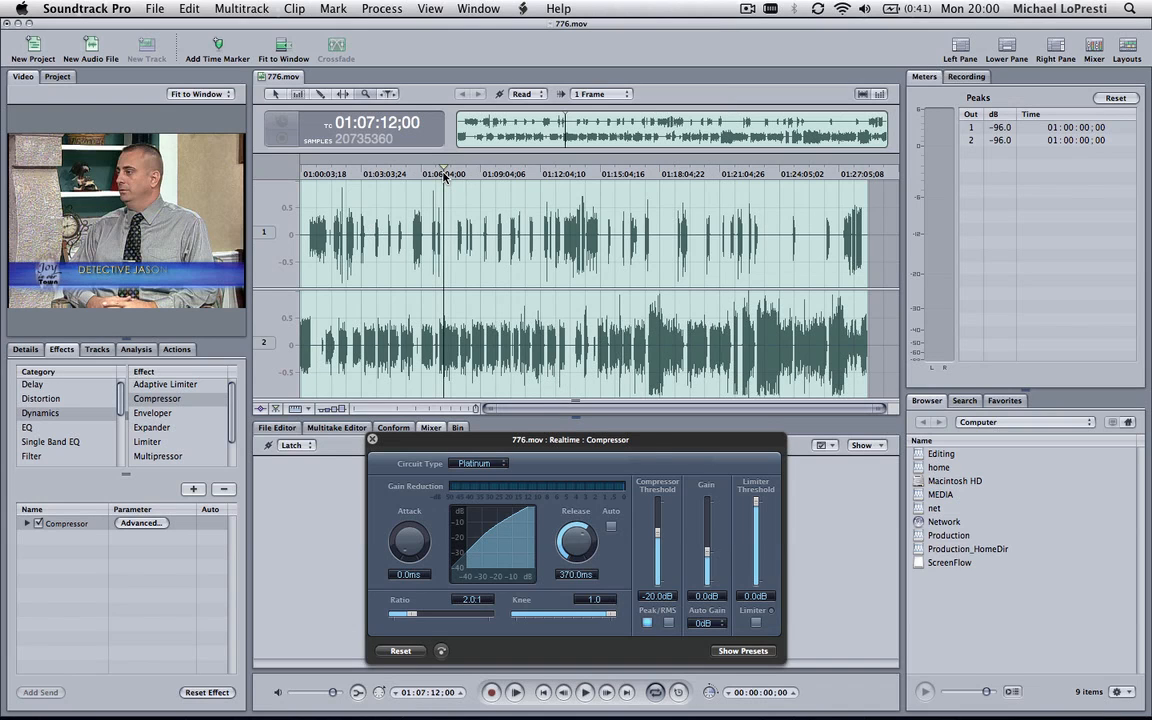
pyautogui.press('XF86AudioRaiseVolume')
pyautogui.press('space')
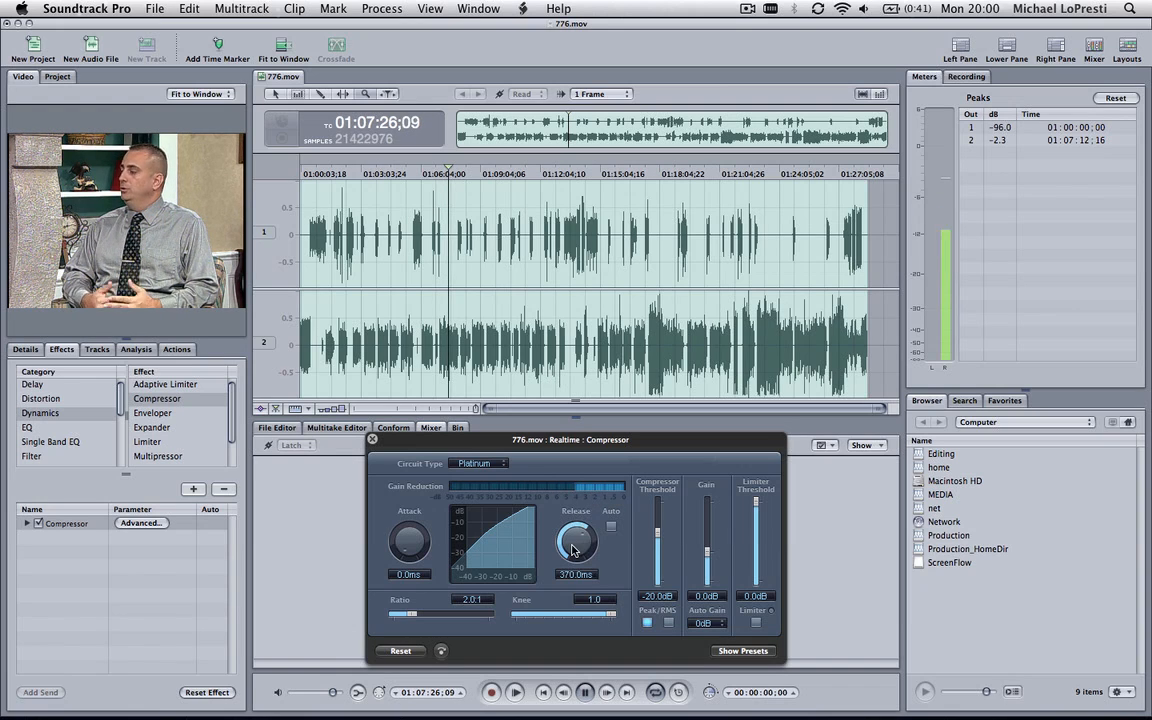
# While the audio plays, compare Compressor release times of 3000 ms and 5 ms, and settle on 210 ms
pyautogui.moveTo(573, 546); pyautogui.dragTo(575, 508)
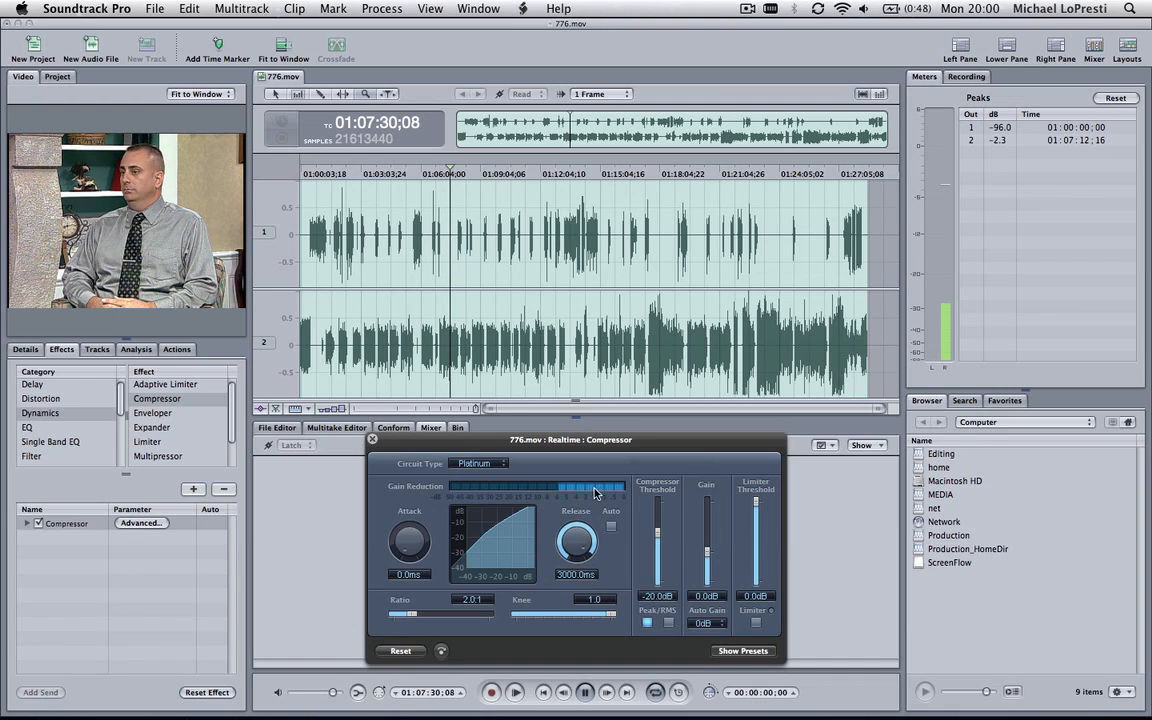
pyautogui.moveTo(577, 541); pyautogui.dragTo(582, 664)
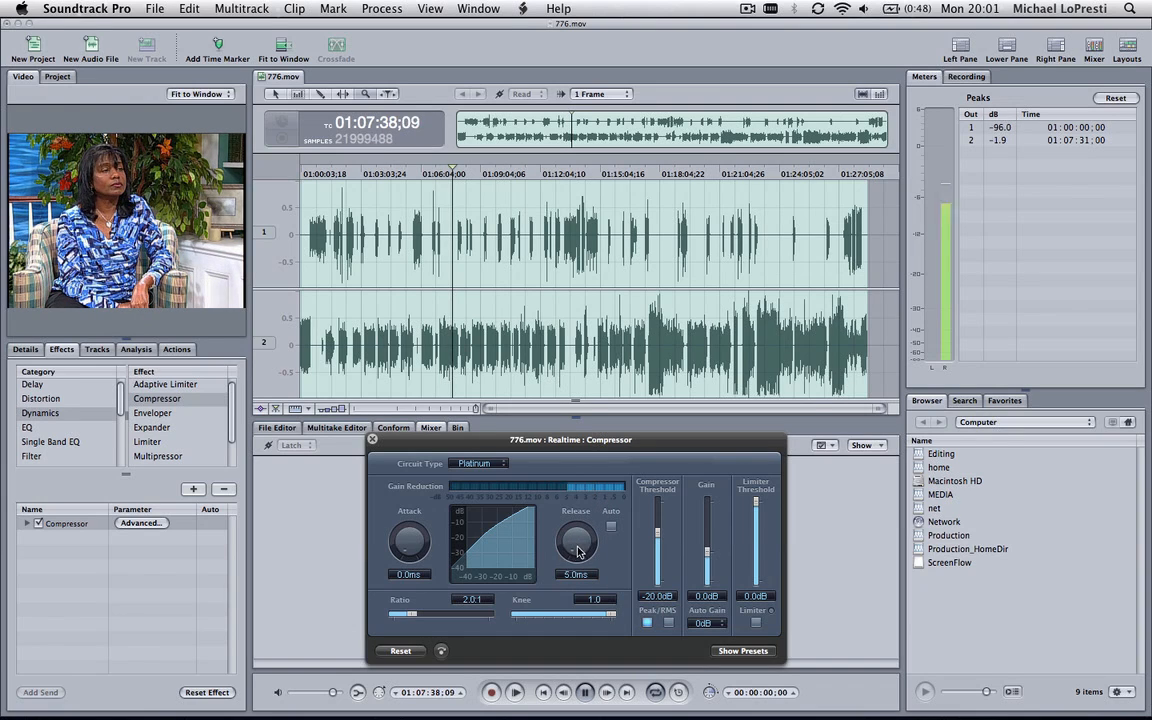
pyautogui.moveTo(580, 550); pyautogui.dragTo(587, 485)
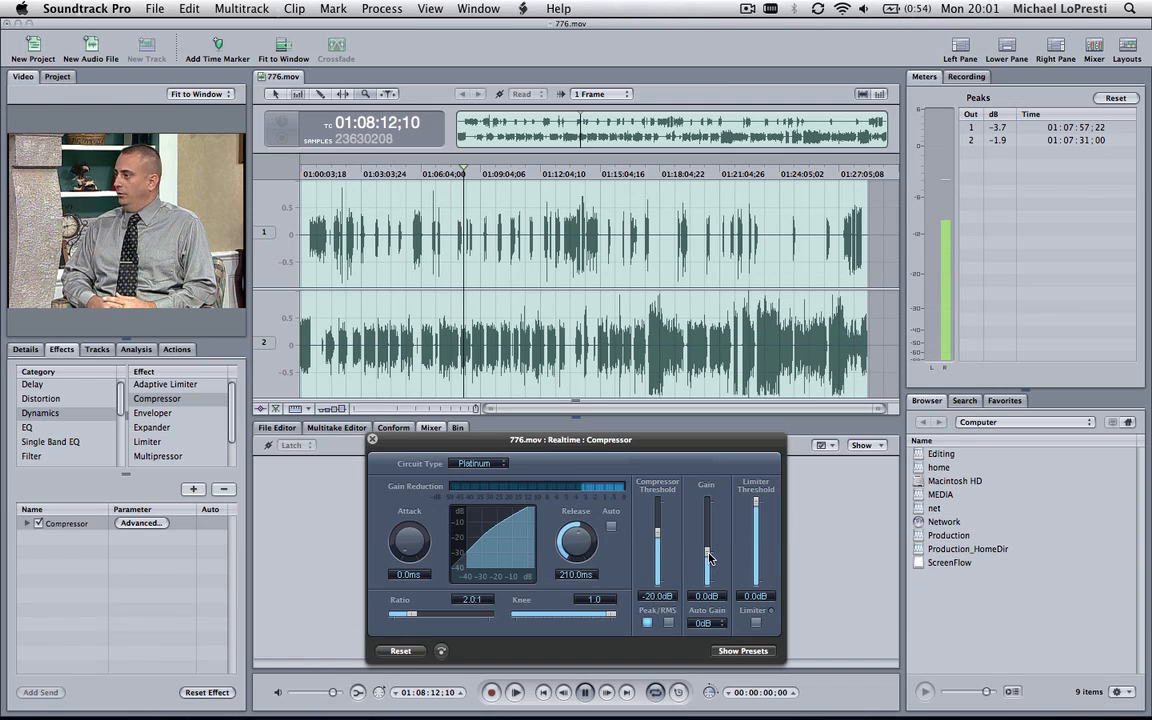
# Set the Compressor's gain to -0.5 dB and, after trying a 30:1 ratio, set the ratio to 2.6:1
pyautogui.moveTo(707, 555)
pyautogui.mouseDown()
pyautogui.moveTo(711, 534)
pyautogui.moveTo(708, 558)
pyautogui.mouseUp()
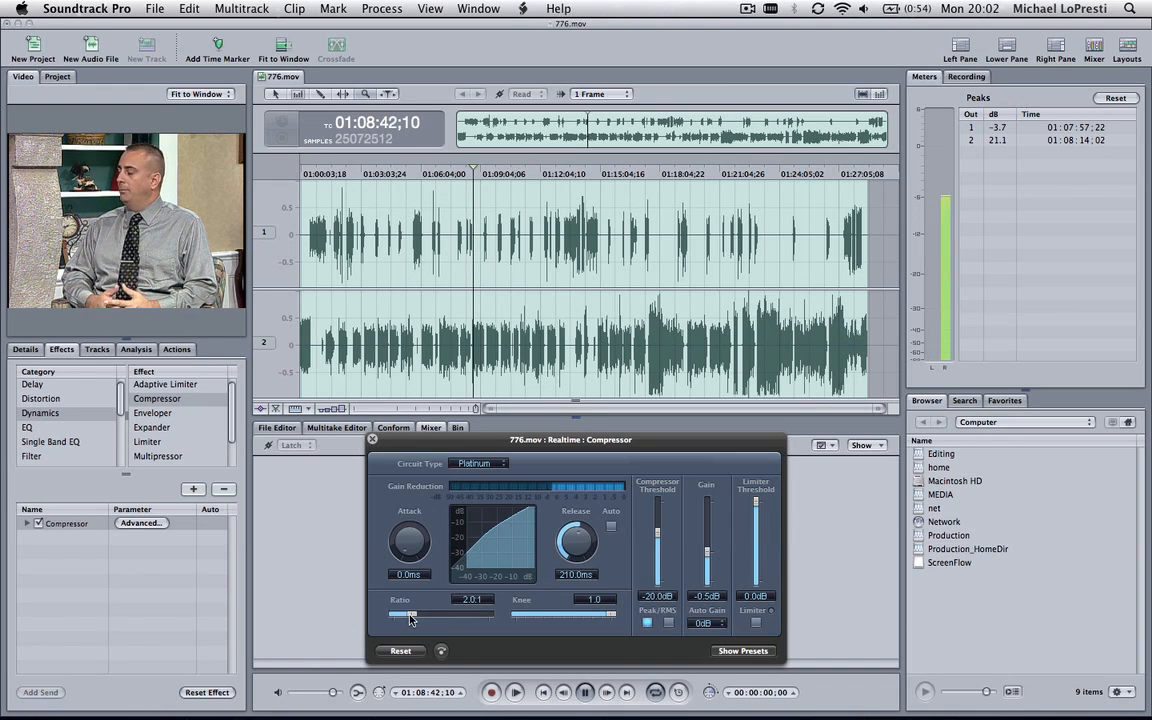
pyautogui.moveTo(410, 617); pyautogui.dragTo(488, 615)
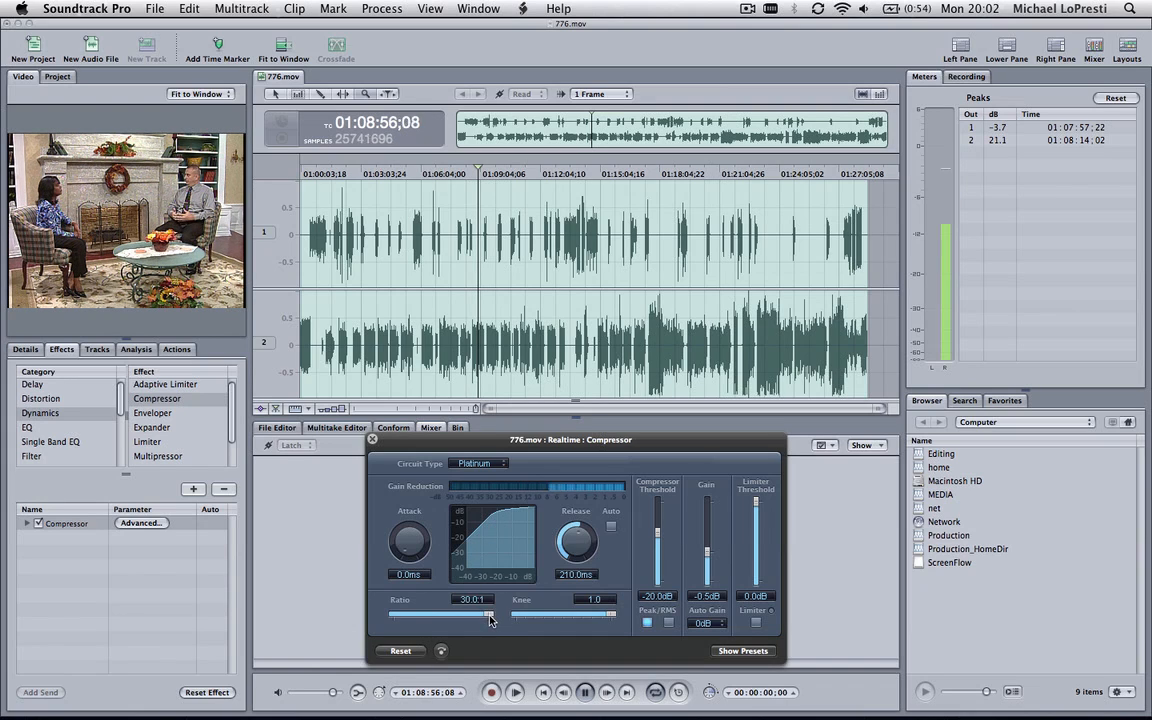
pyautogui.moveTo(486, 617); pyautogui.dragTo(418, 617)
pyautogui.moveTo(419, 617); pyautogui.dragTo(422, 616)
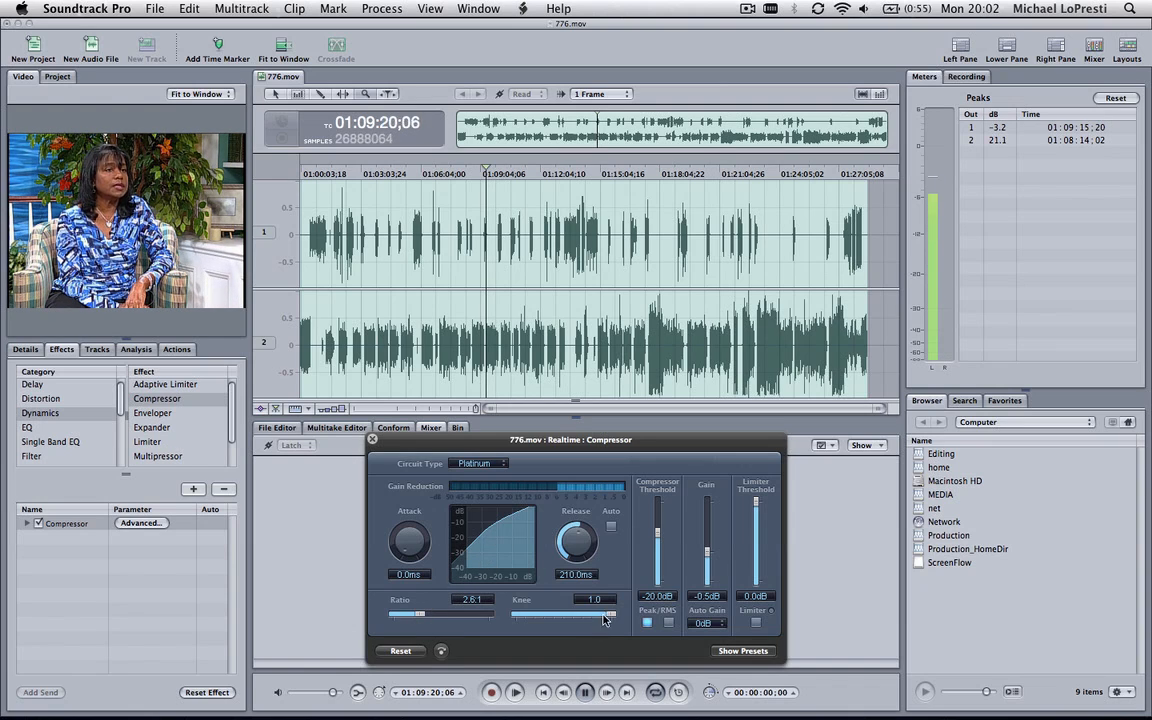
# Try the Compressor's knee at 0.0, raise the ratio to 3.6:1, and return the knee to 1.0
pyautogui.moveTo(611, 617); pyautogui.dragTo(512, 620)
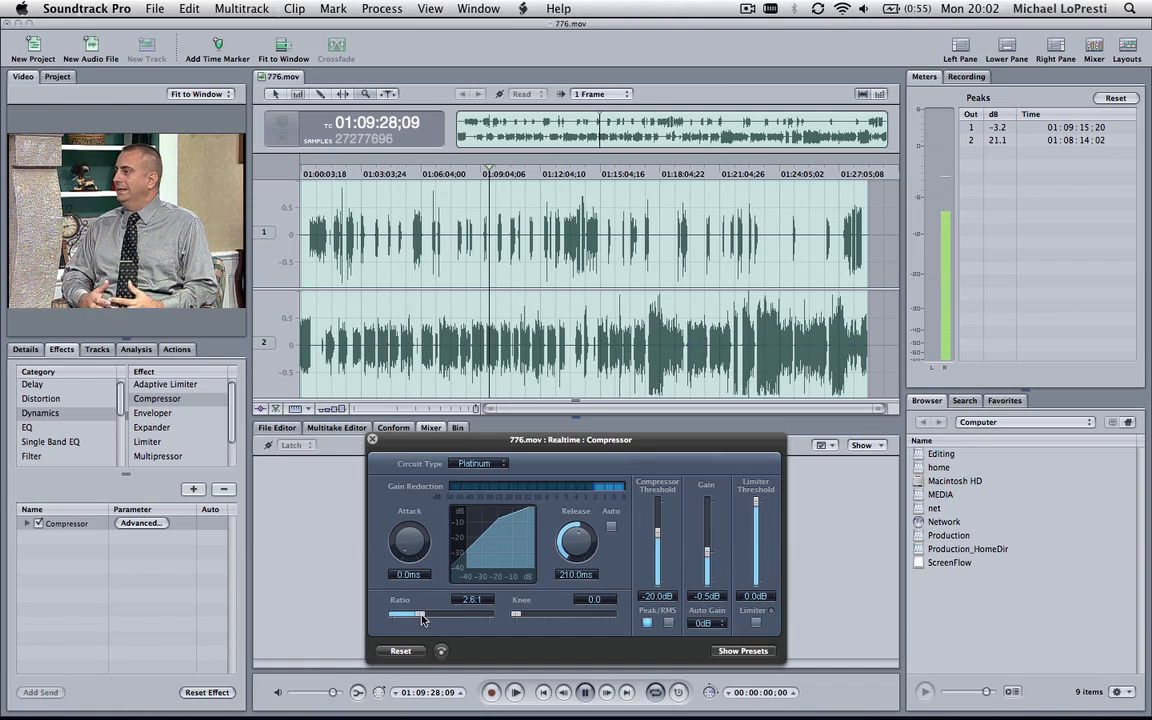
pyautogui.moveTo(425, 619)
pyautogui.mouseDown()
pyautogui.moveTo(415, 619)
pyautogui.moveTo(430, 619)
pyautogui.mouseUp()
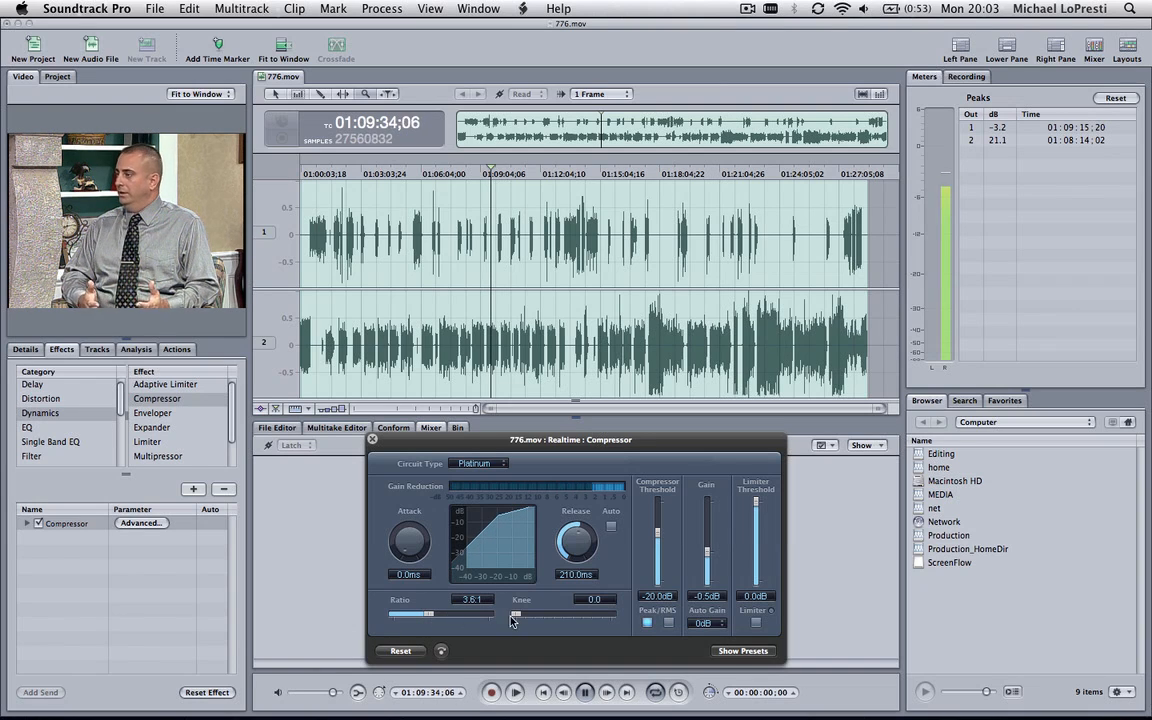
pyautogui.moveTo(522, 618); pyautogui.dragTo(612, 619)
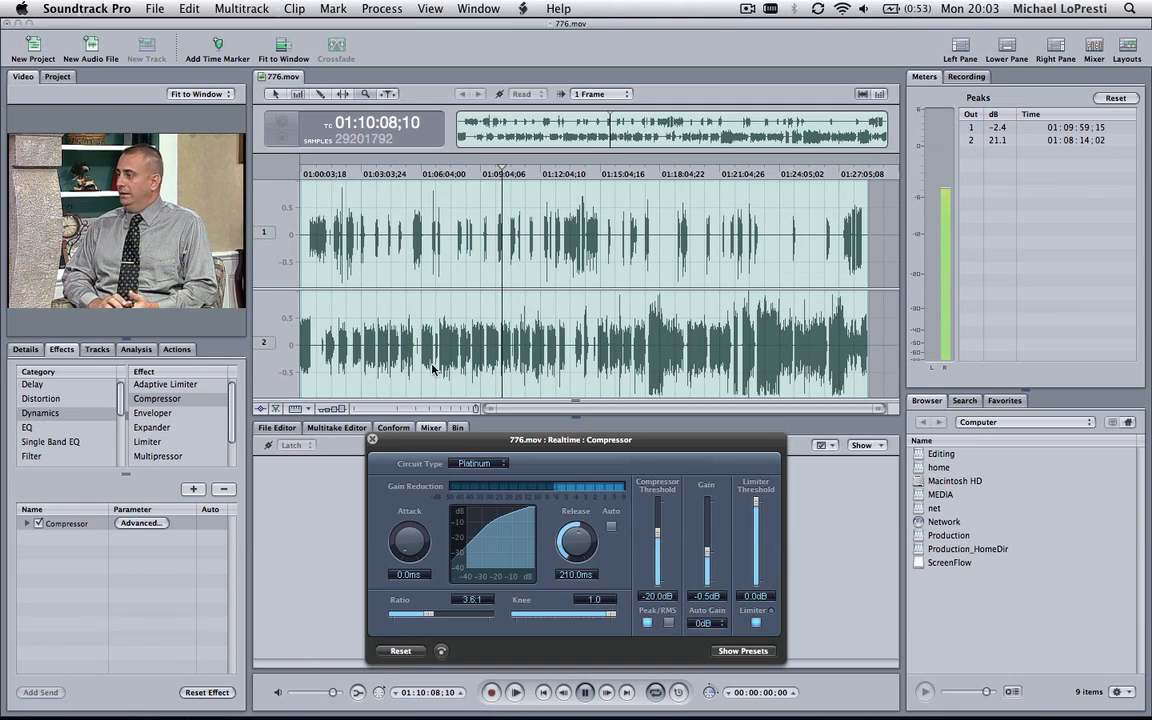
# Render the Compressor effect to an action and convert the file to mono by combining both channels, accepting flattening and suppressing further alerts
pyautogui.click(381, 9)
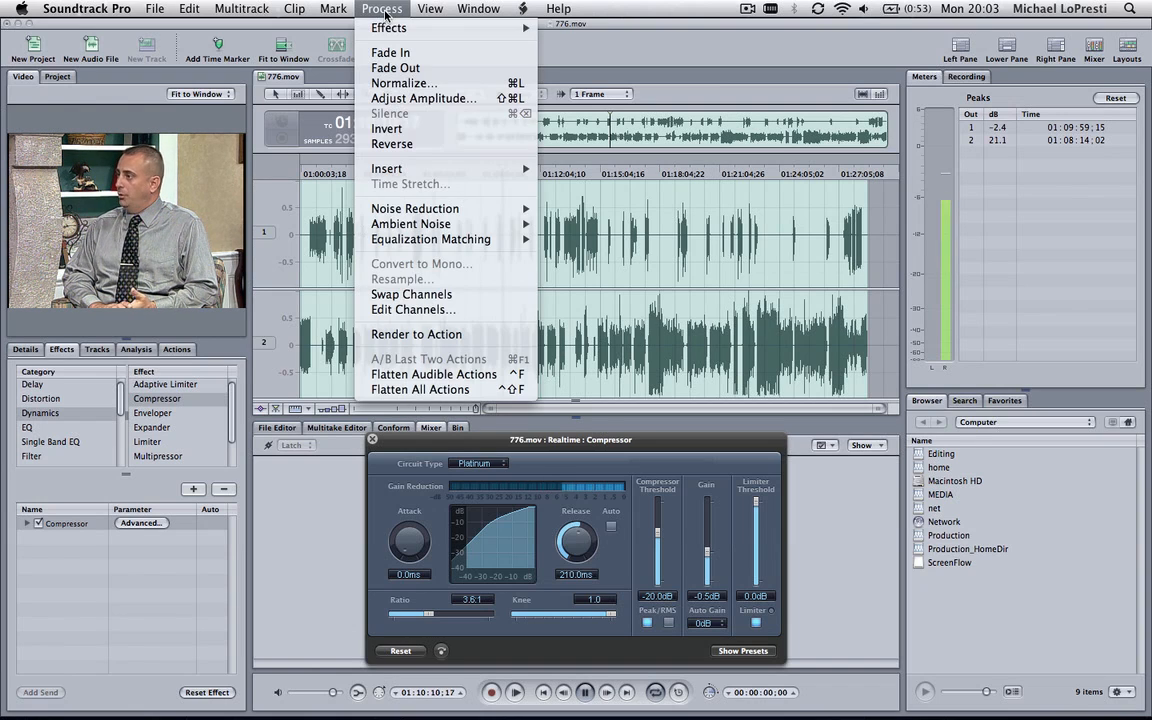
pyautogui.click(428, 336)
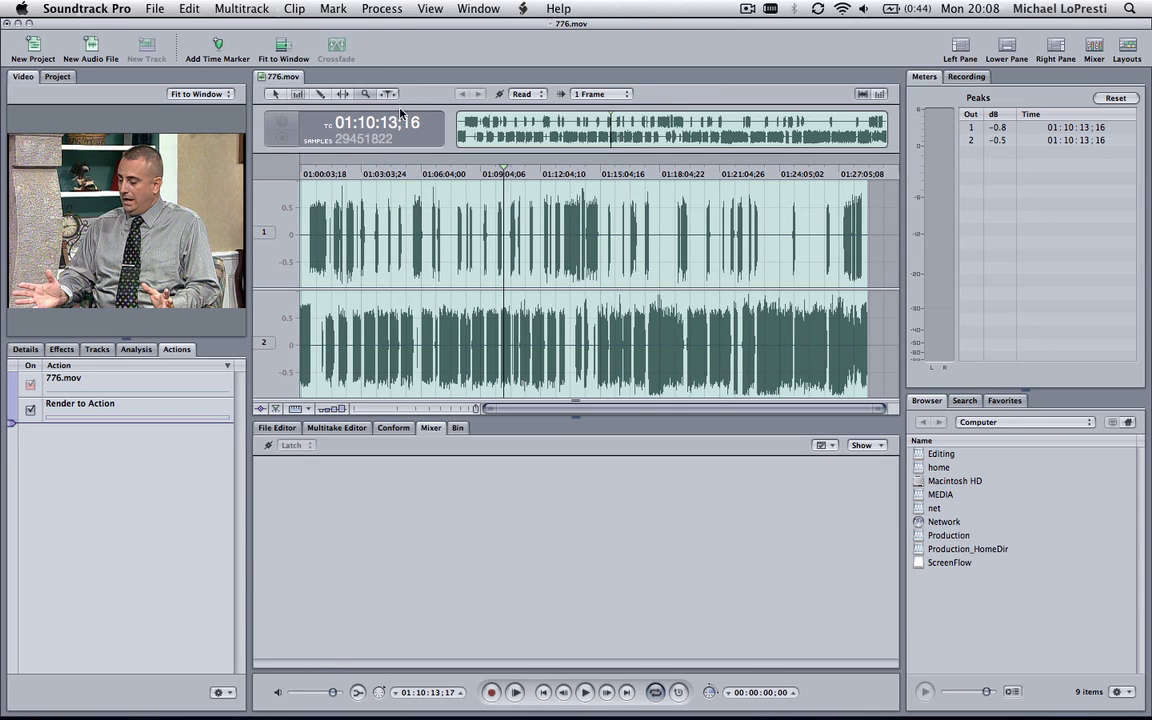
pyautogui.click(382, 9)
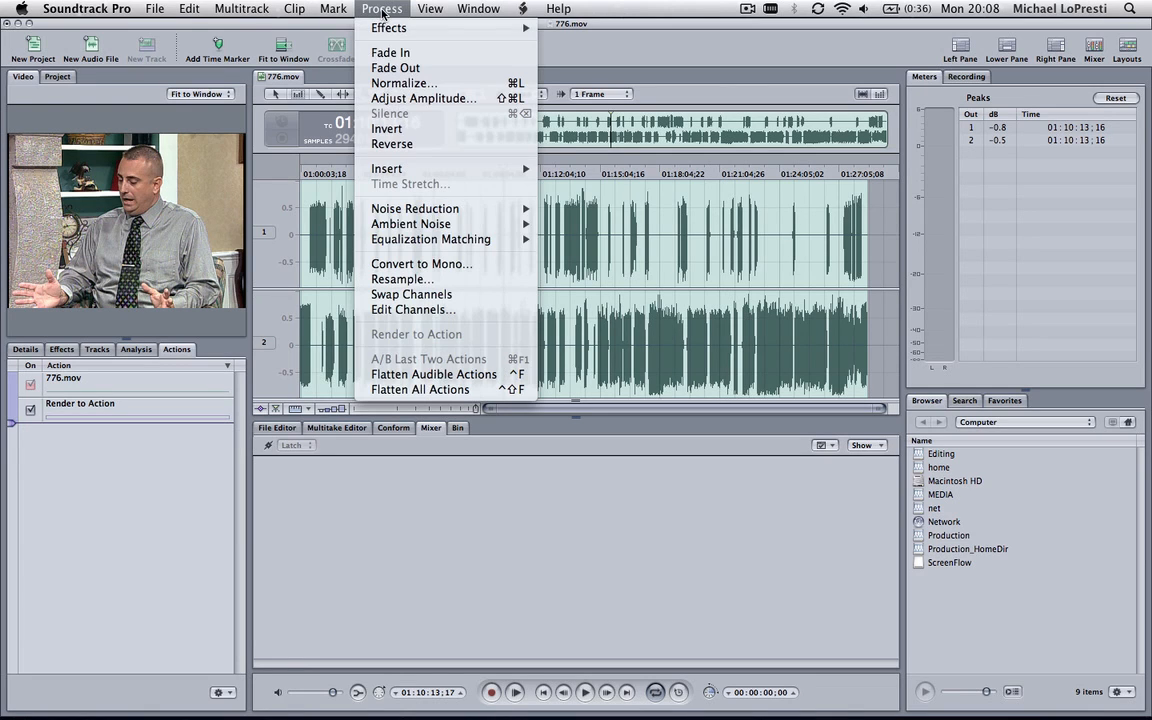
pyautogui.click(462, 263)
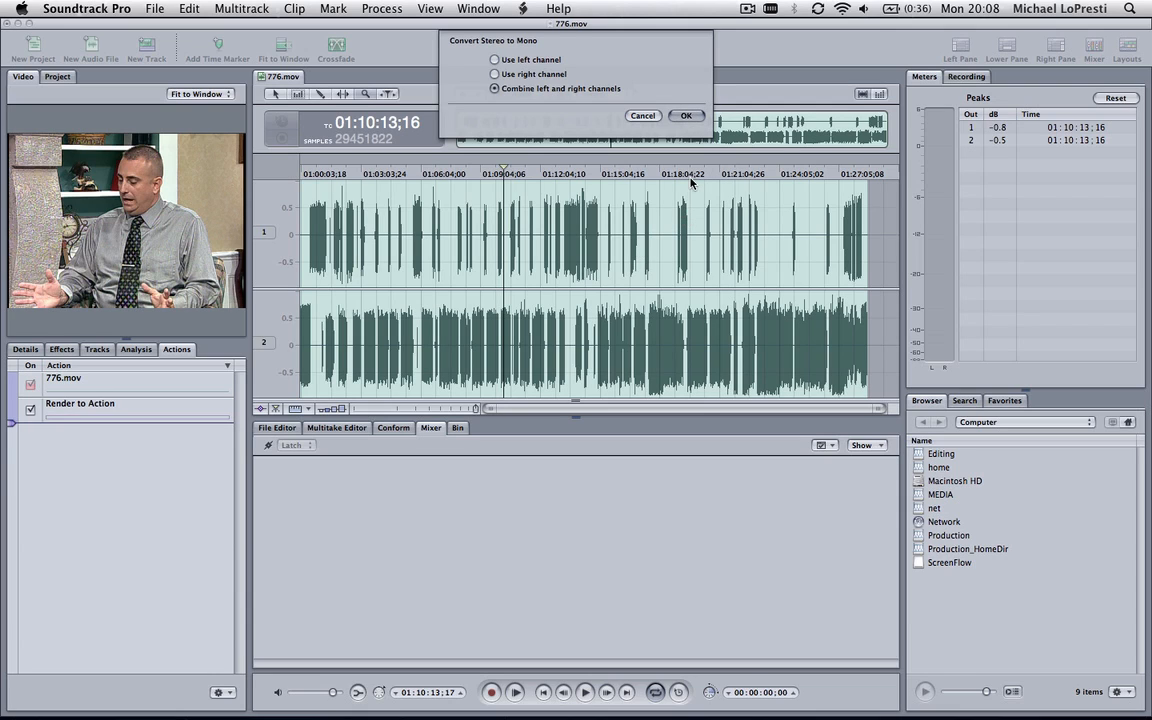
pyautogui.click(685, 118)
pyautogui.click(680, 115)
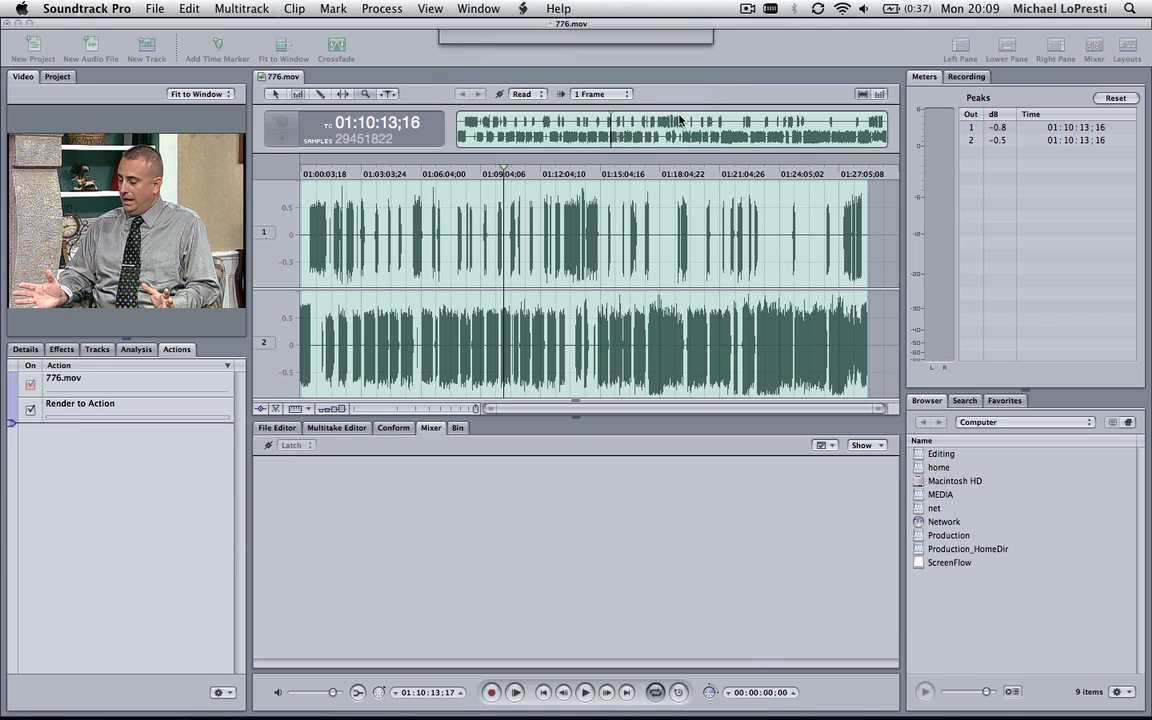
pyautogui.click(514, 88)
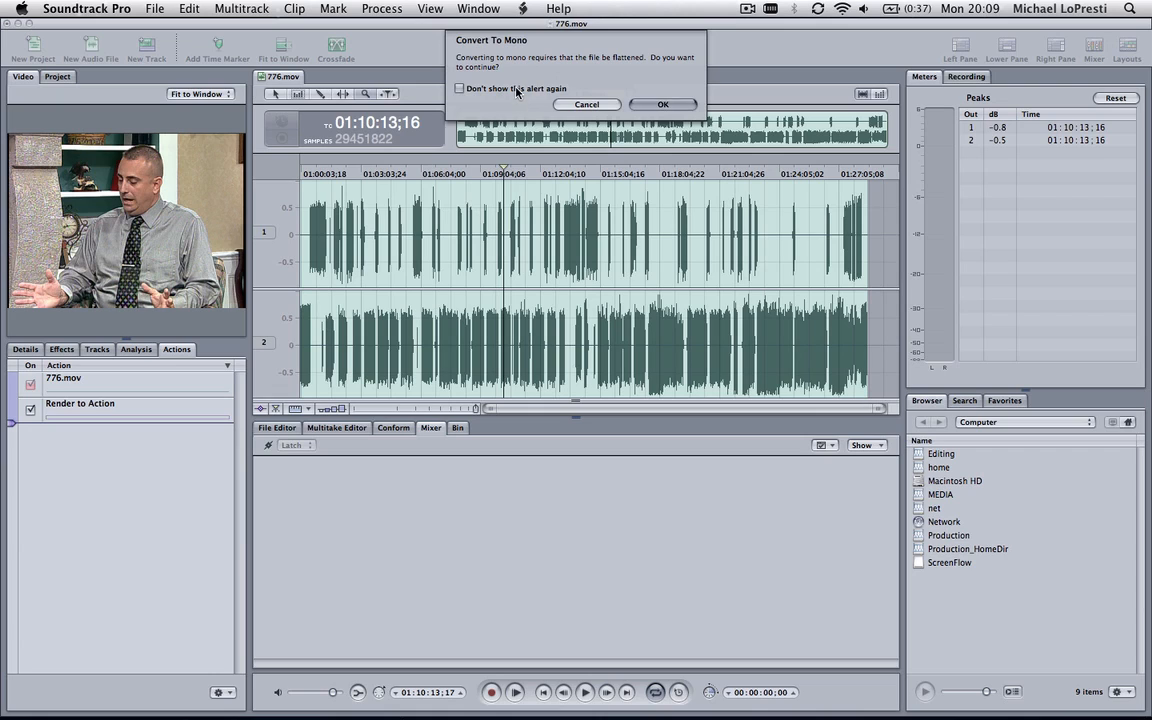
pyautogui.click(662, 104)
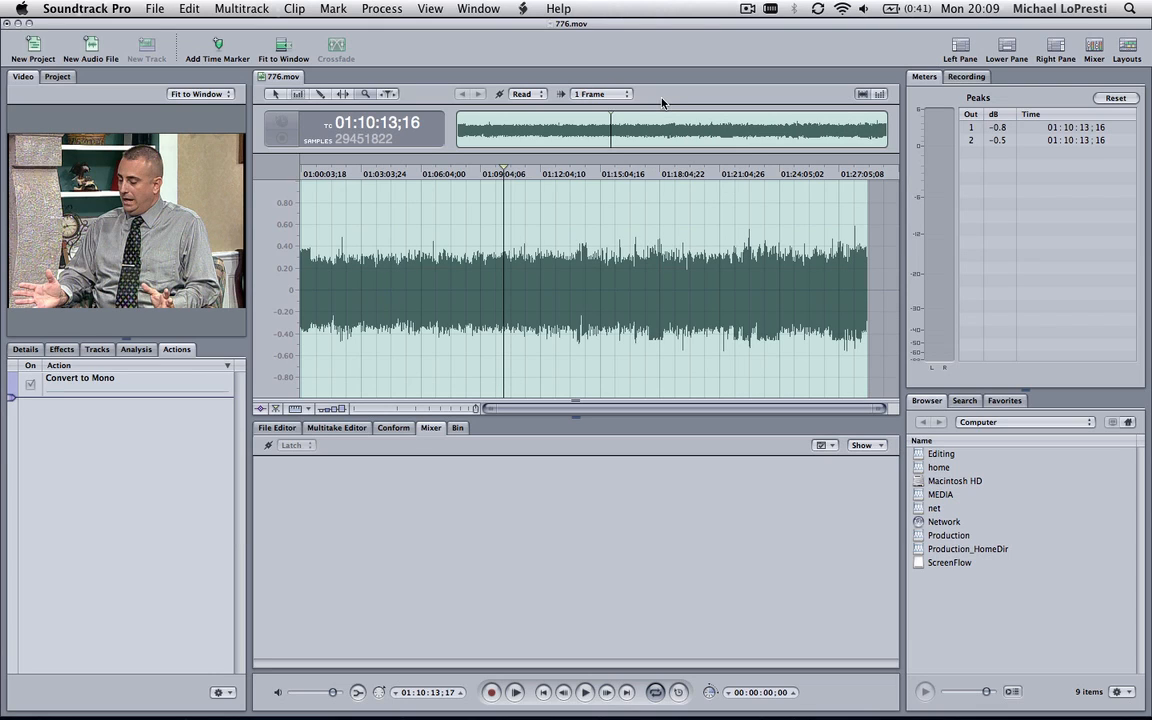
# Select the short pause between phrases at about 01:17:45;18 in the mono waveform and play it to hear the background noise
pyautogui.click(650, 293)
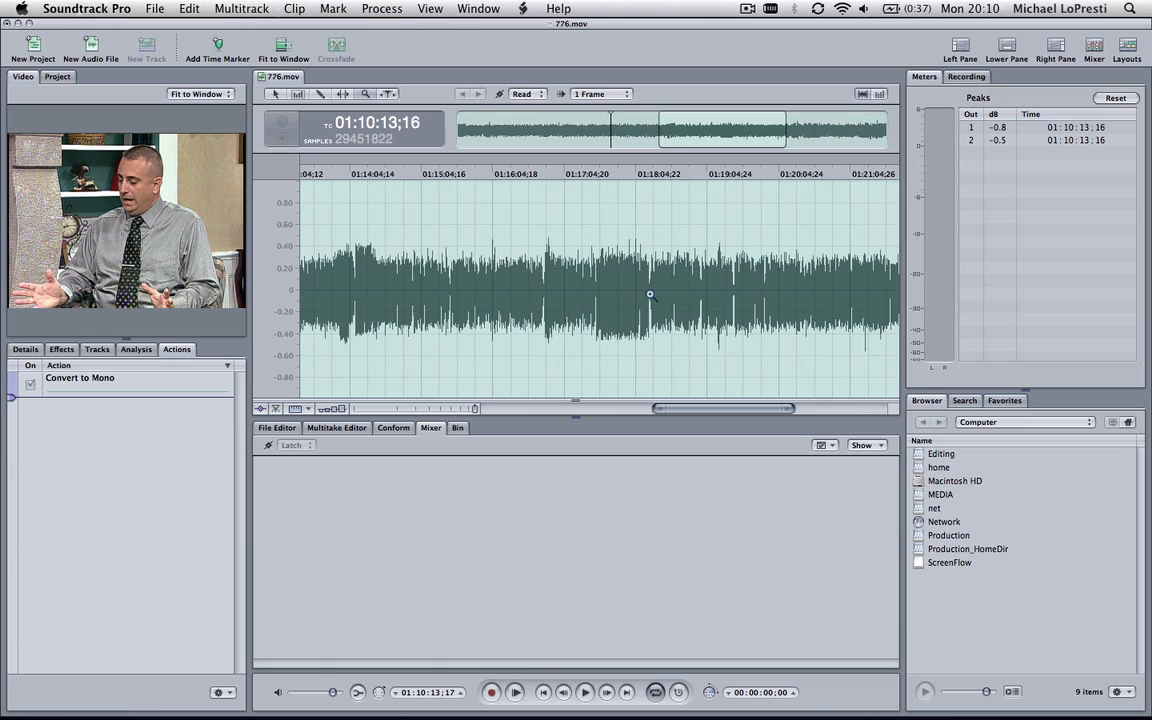
pyautogui.click(615, 292)
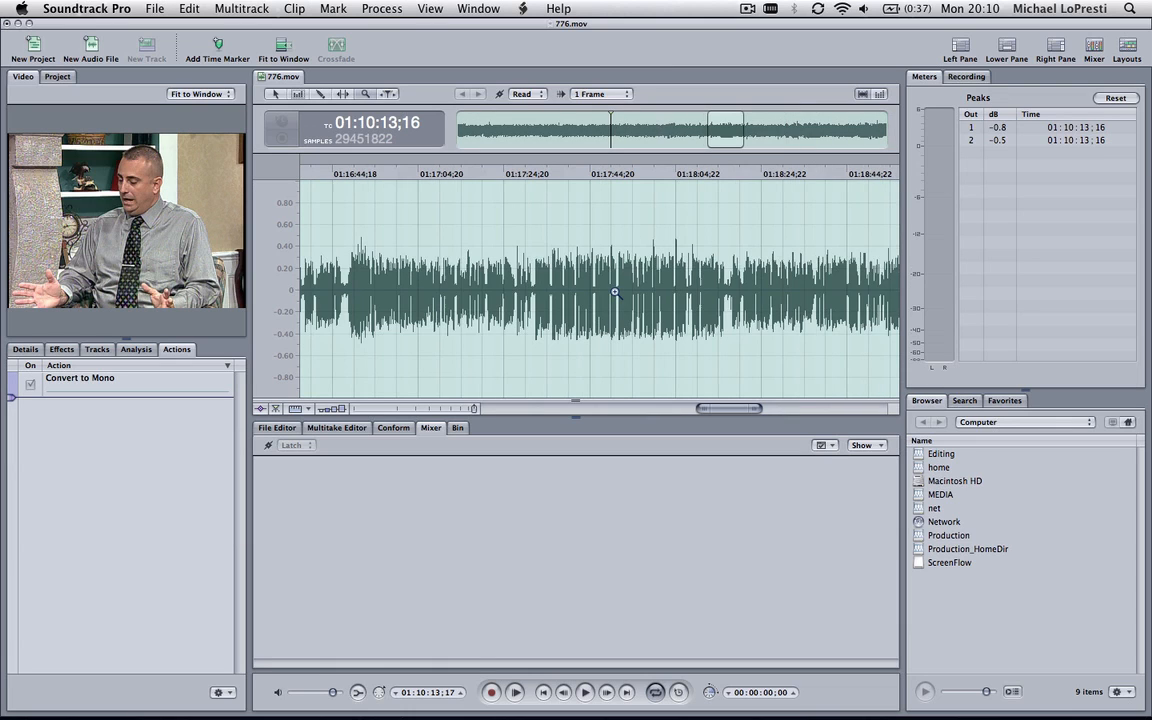
pyautogui.click(610, 293)
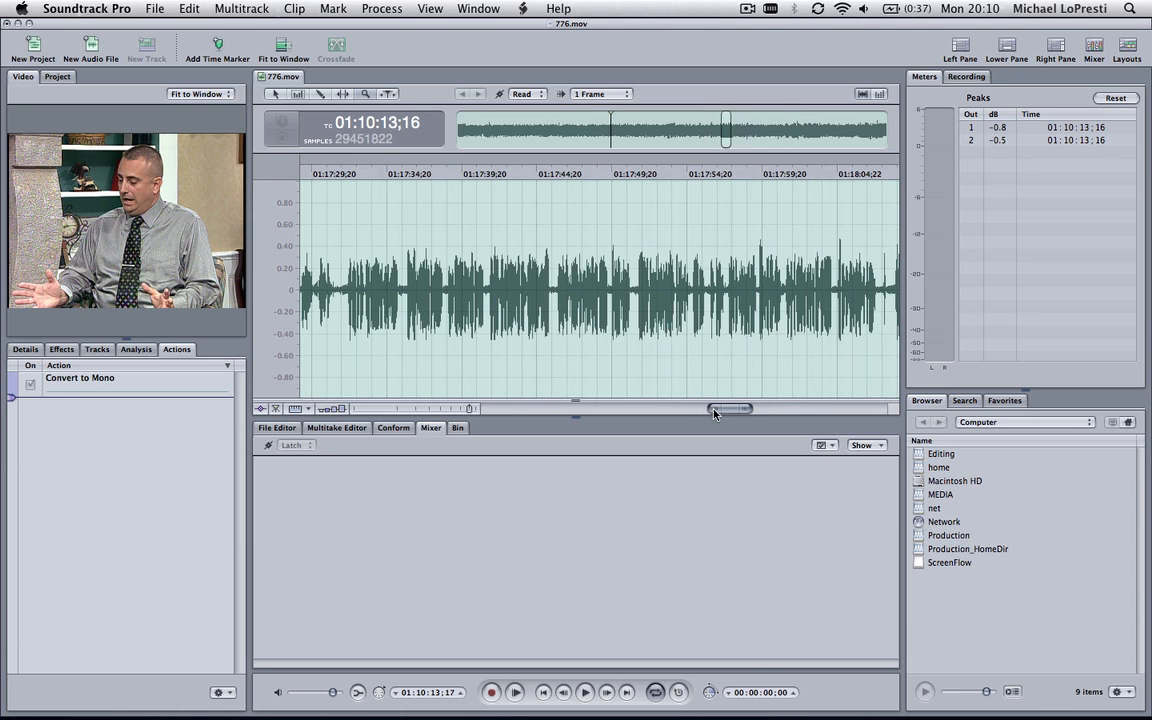
pyautogui.moveTo(714, 411)
pyautogui.mouseDown()
pyautogui.moveTo(468, 408)
pyautogui.moveTo(709, 409)
pyautogui.mouseUp()
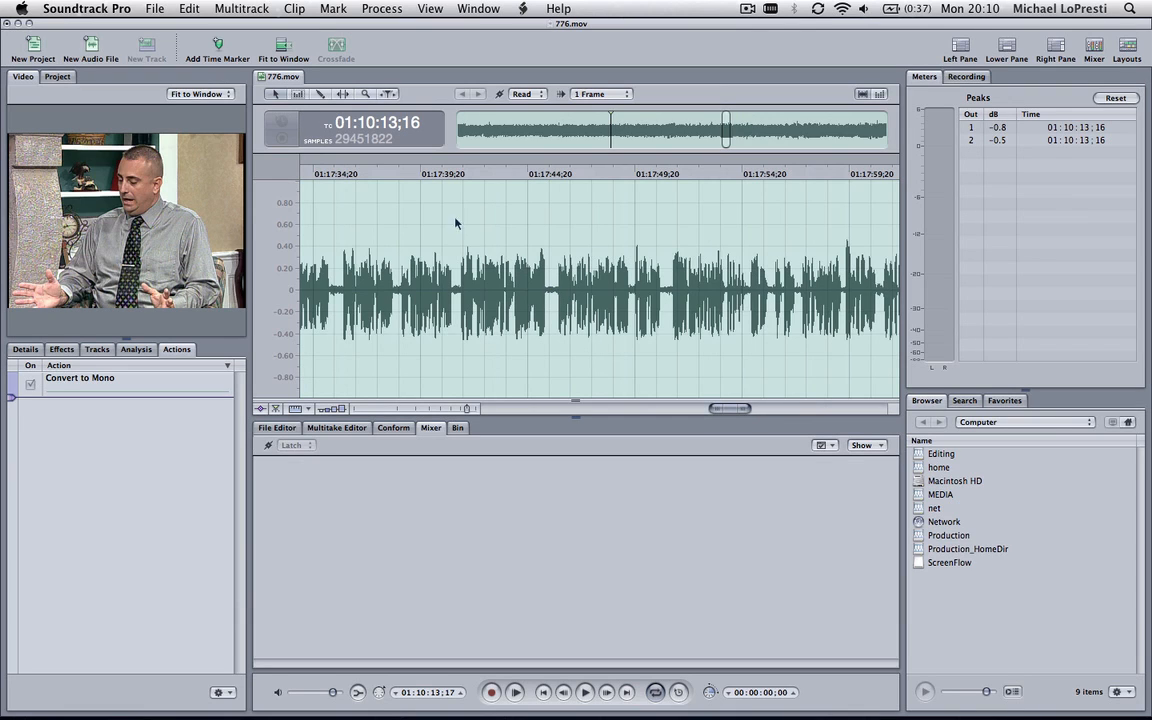
pyautogui.click(548, 295)
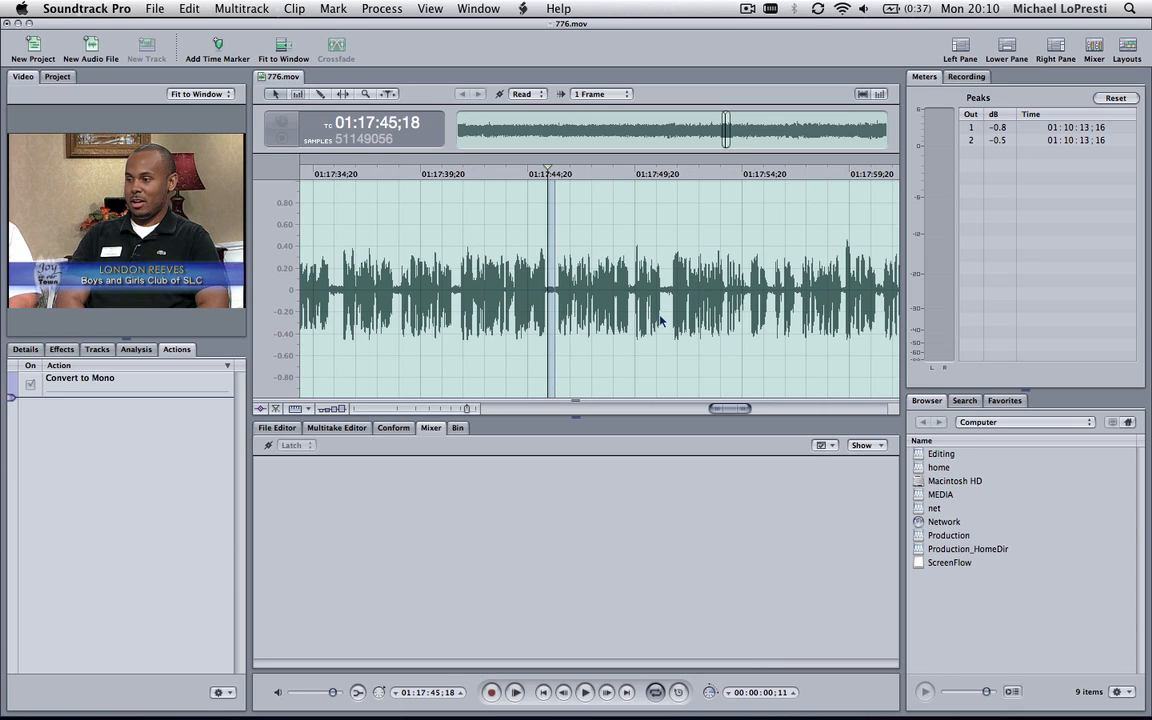
pyautogui.press('space')
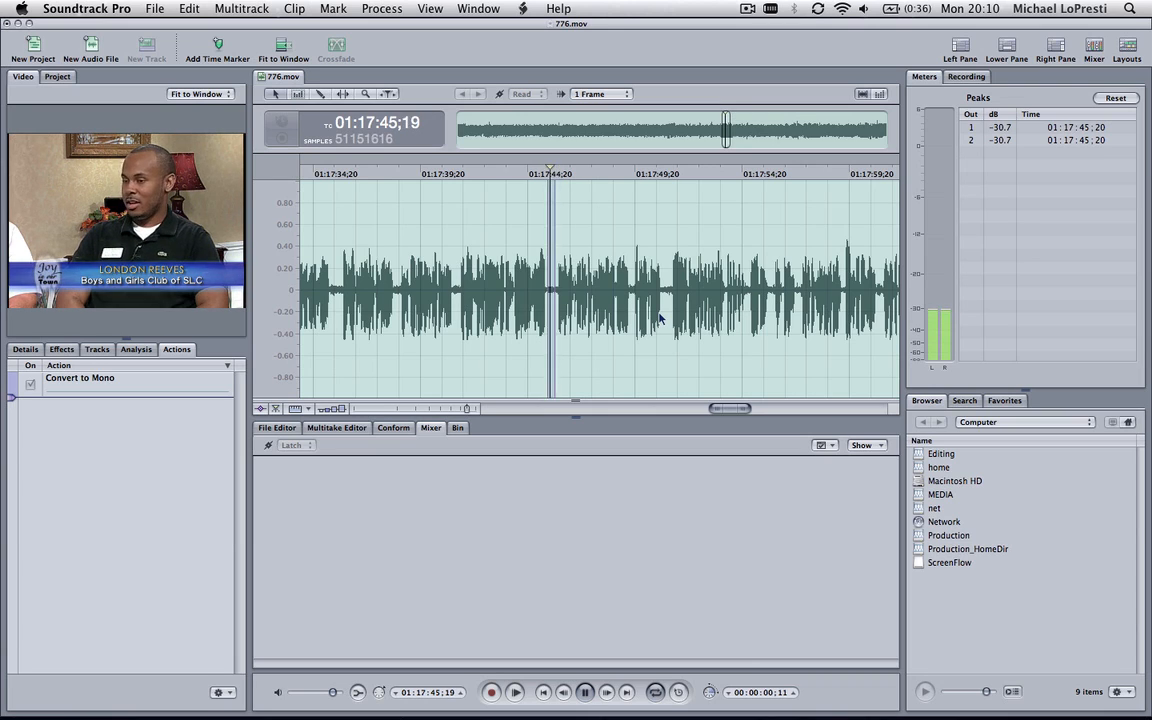
pyautogui.press('space')
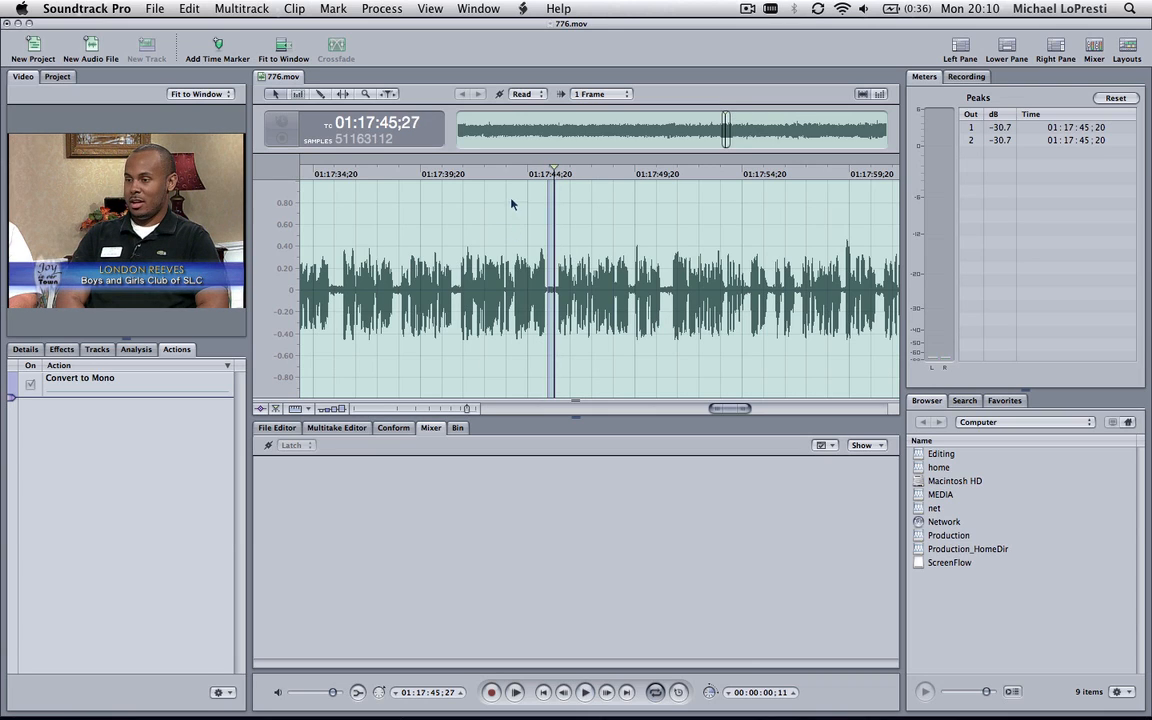
# Clear the pause selection and add a Noise Gate effect from the Dynamics category to the file
pyautogui.click(511, 204)
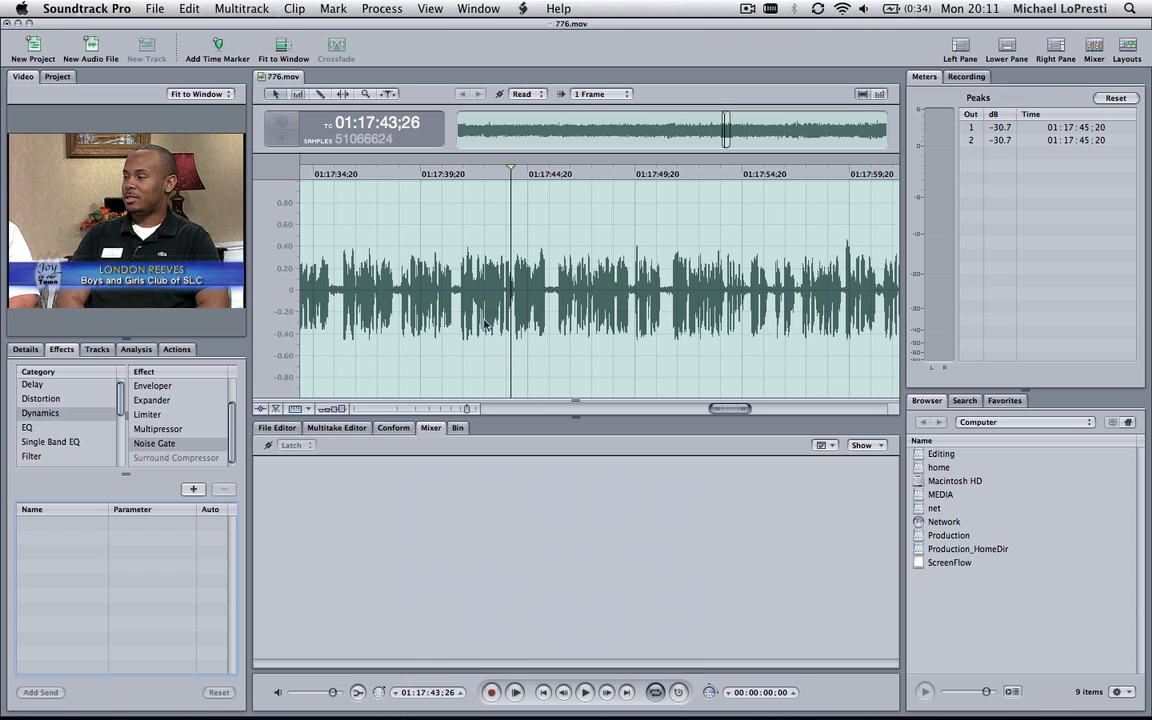
pyautogui.doubleClick(160, 443)
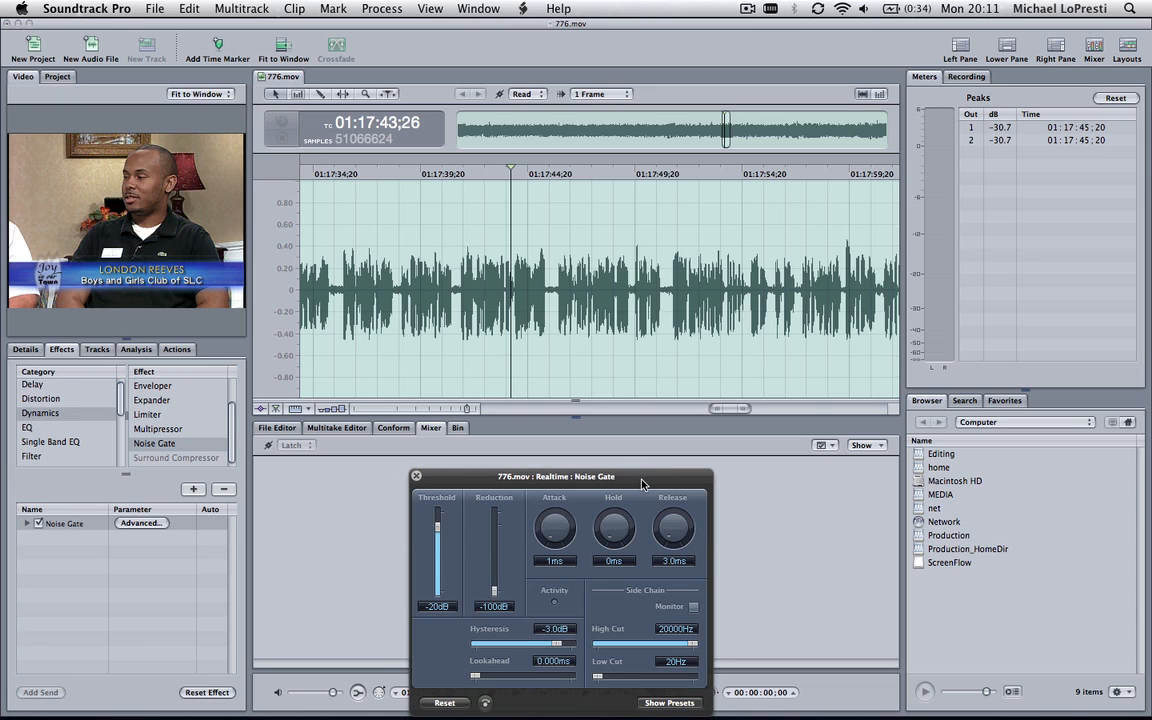
pyautogui.moveTo(645, 481); pyautogui.dragTo(711, 447)
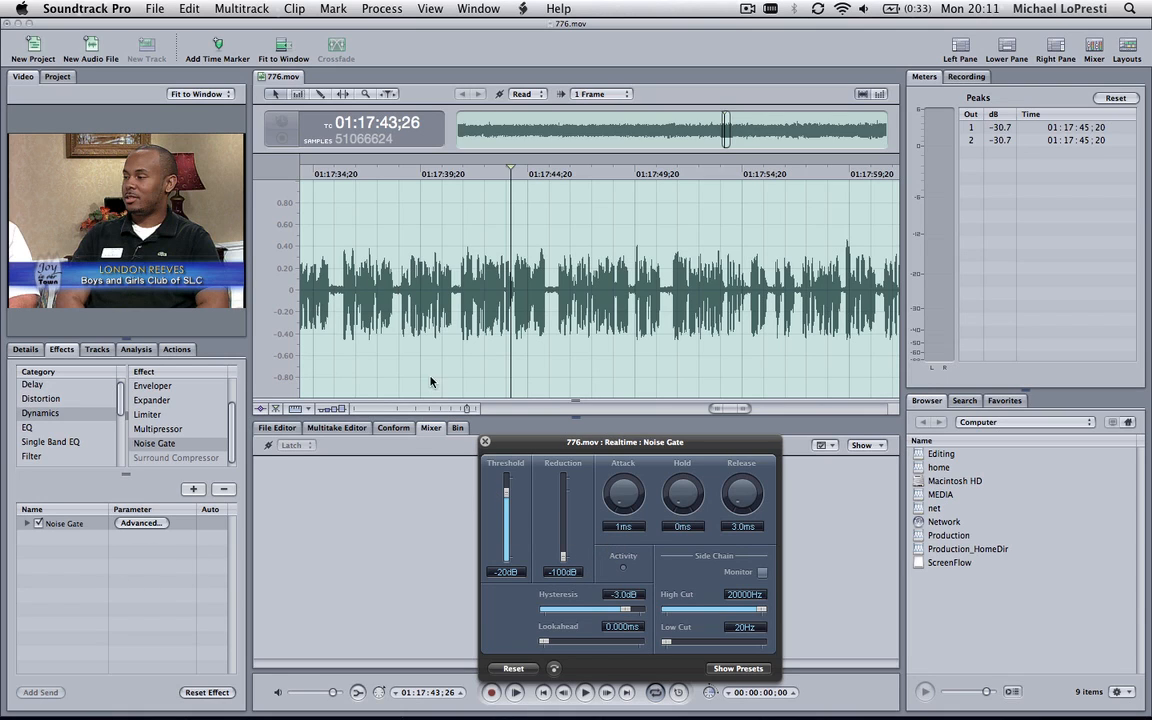
pyautogui.click(385, 8)
pyautogui.moveTo(366, 30)
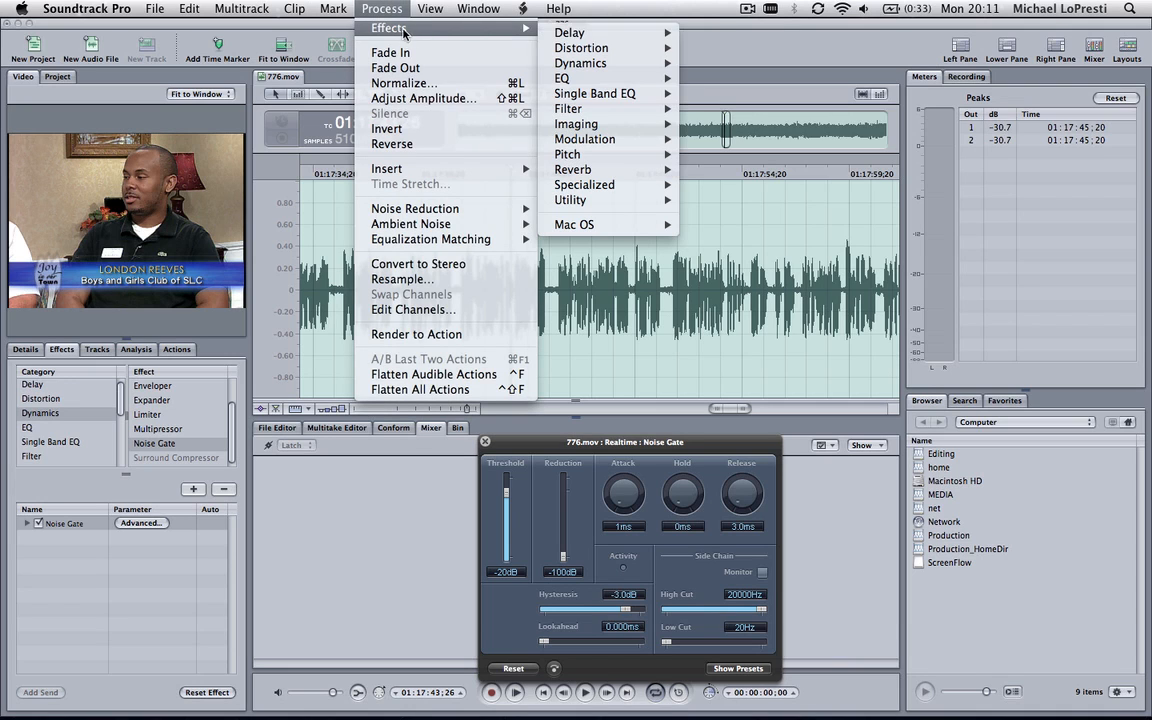
pyautogui.moveTo(585, 62)
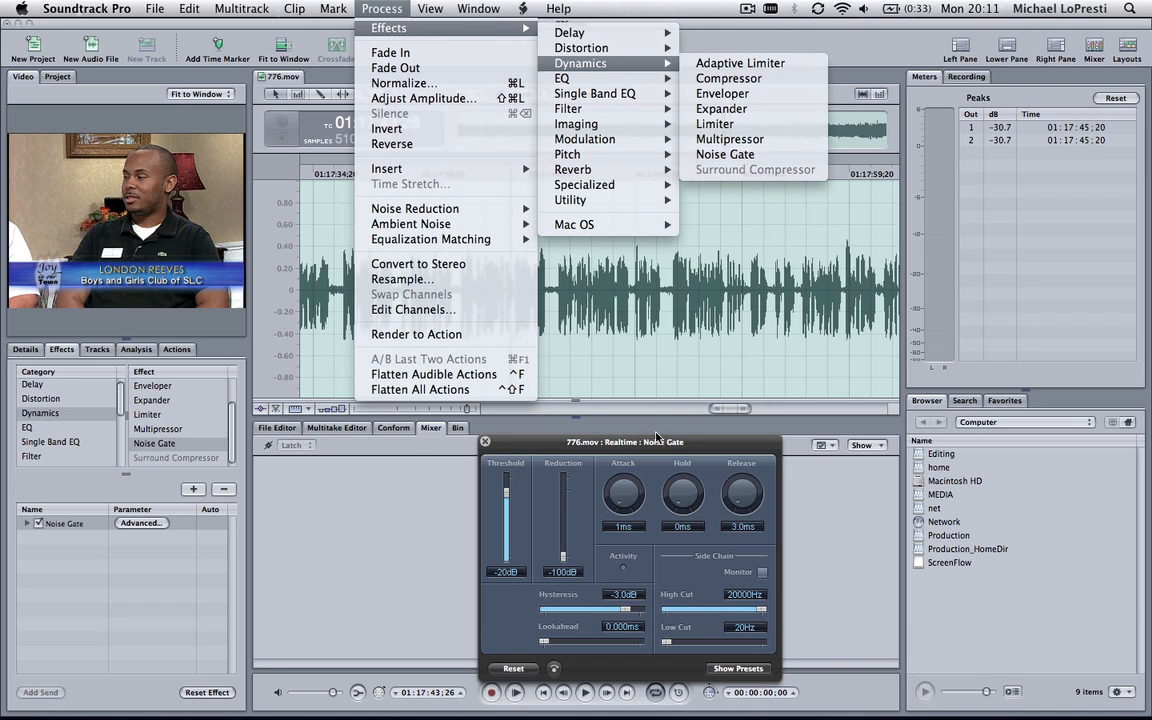
pyautogui.click(582, 408)
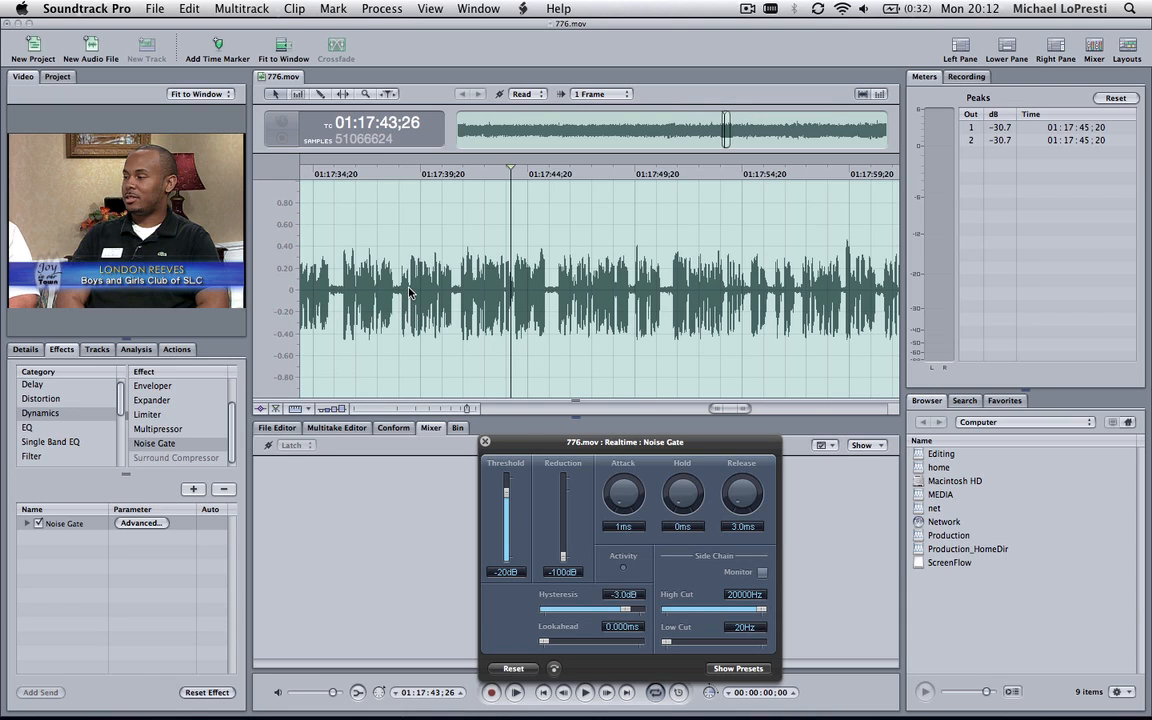
# Play the audio from 01:17:36;05, set the Noise Gate's threshold to -28 dB while listening, and close its settings
pyautogui.click(345, 172)
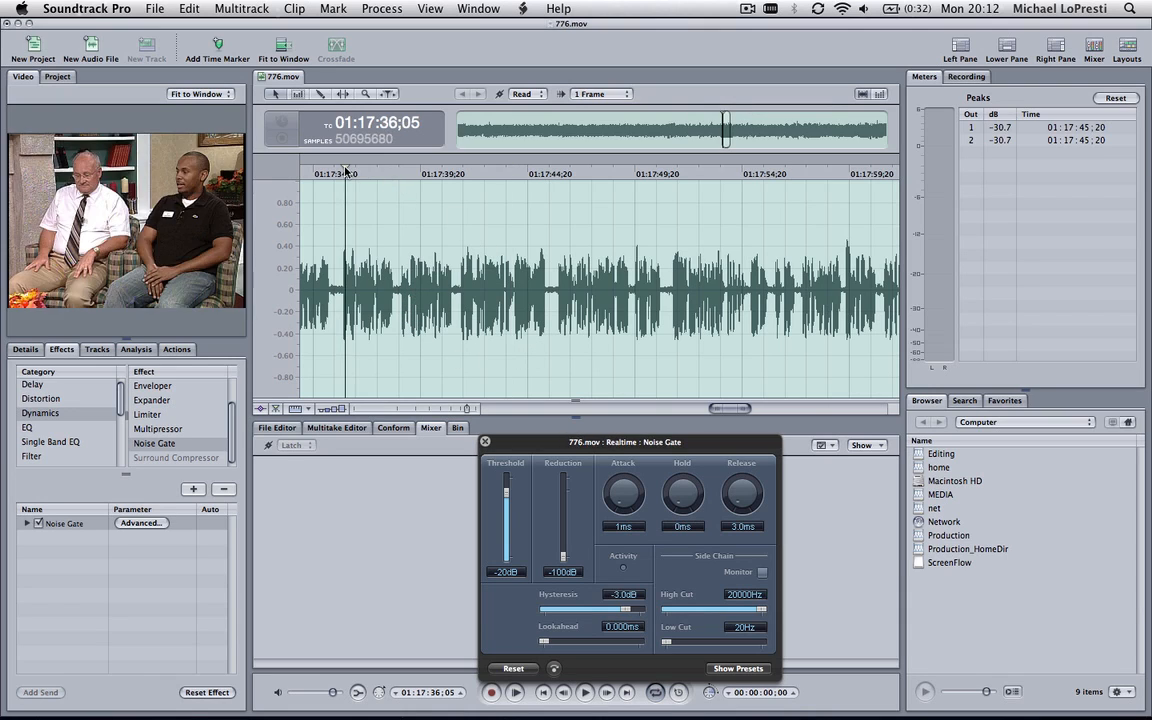
pyautogui.press('space')
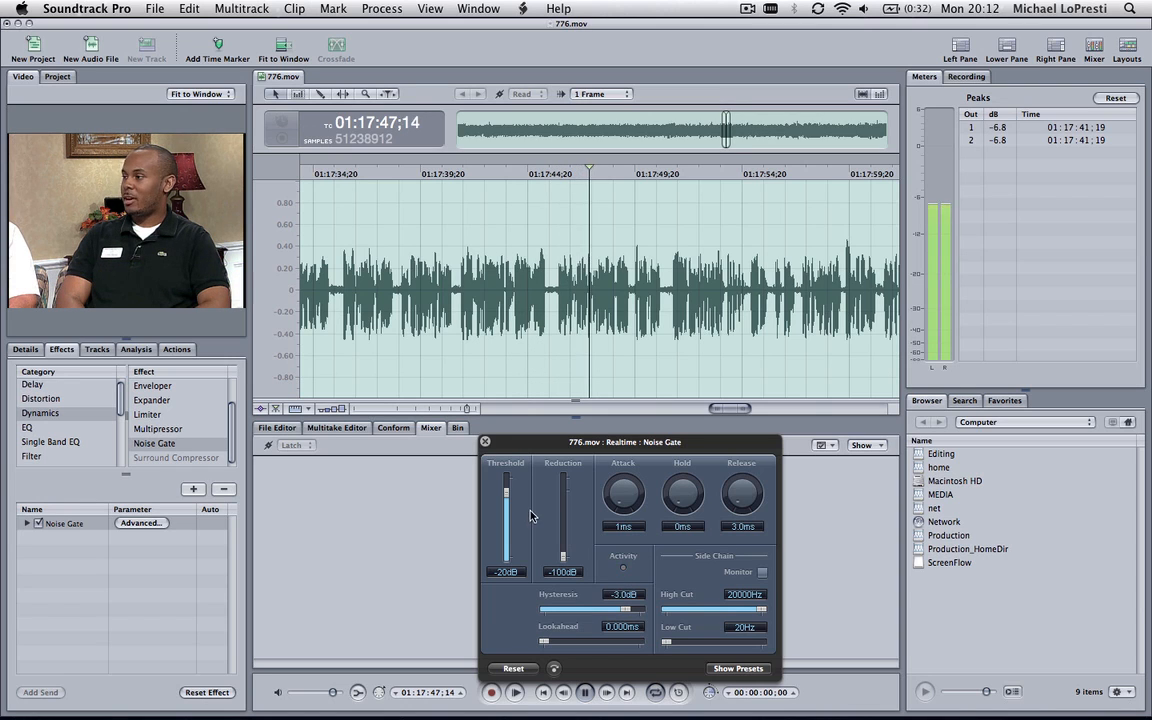
pyautogui.moveTo(506, 494)
pyautogui.mouseDown()
pyautogui.moveTo(506, 517)
pyautogui.moveTo(507, 503)
pyautogui.mouseUp()
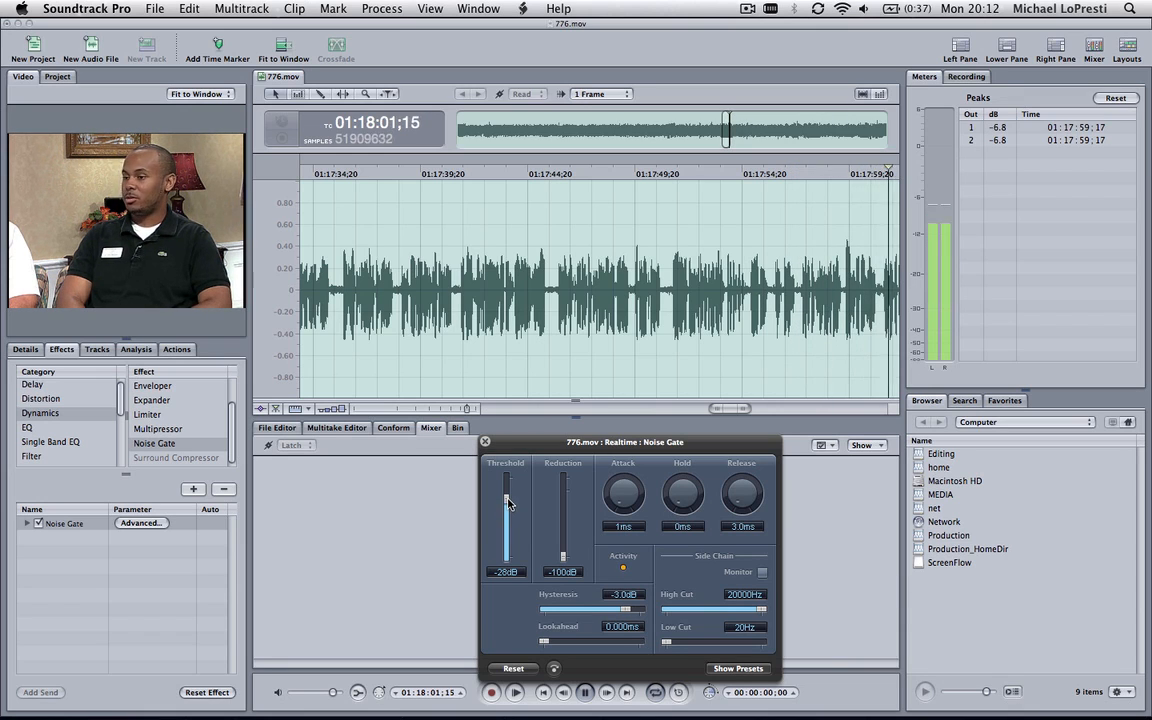
pyautogui.click(485, 442)
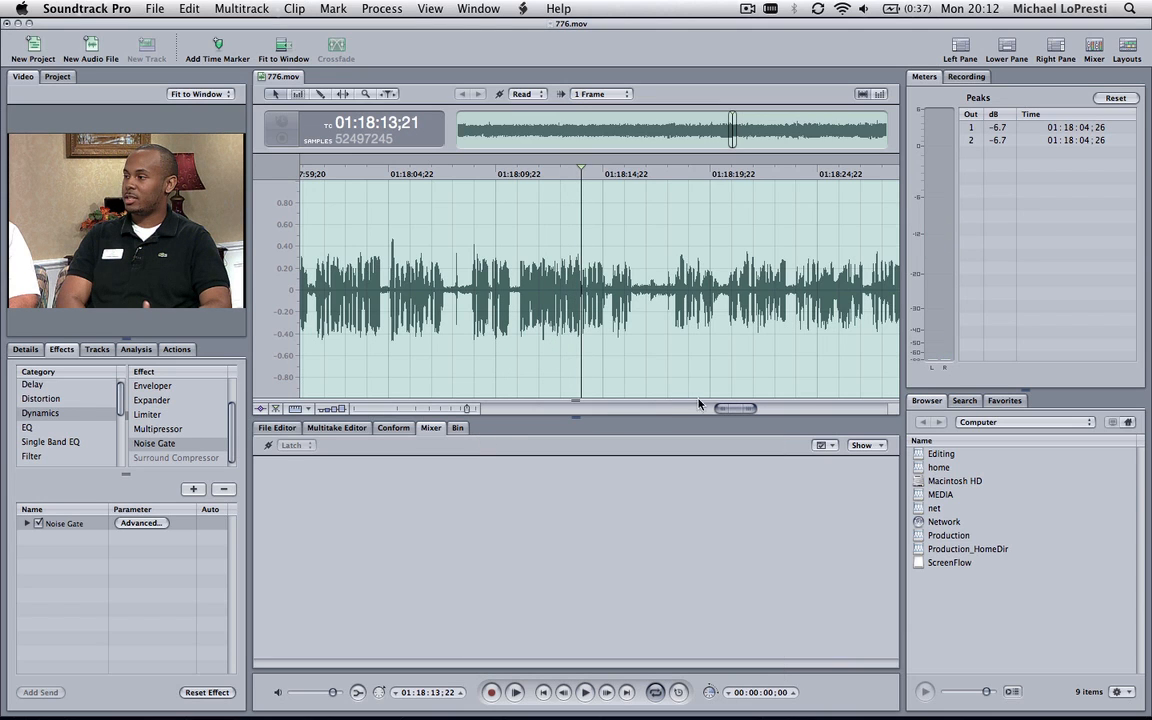
# Normalize the whole file to a peak level of 0.000 dB
pyautogui.moveTo(724, 411); pyautogui.dragTo(423, 420)
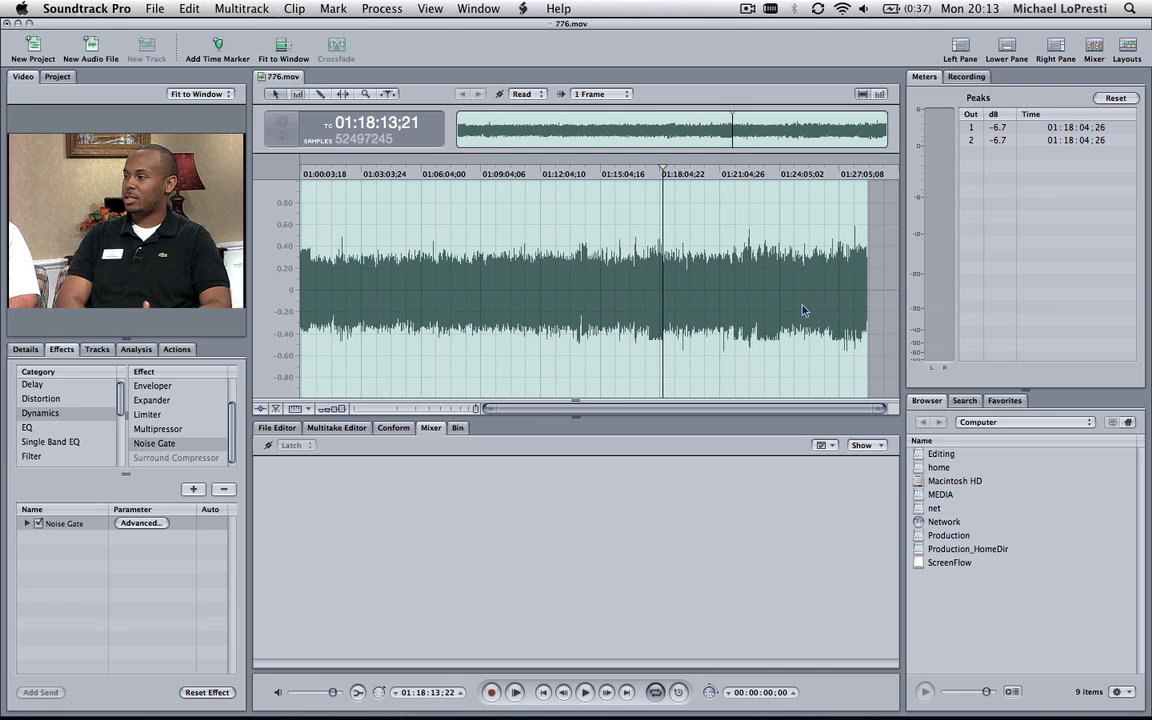
pyautogui.click(383, 10)
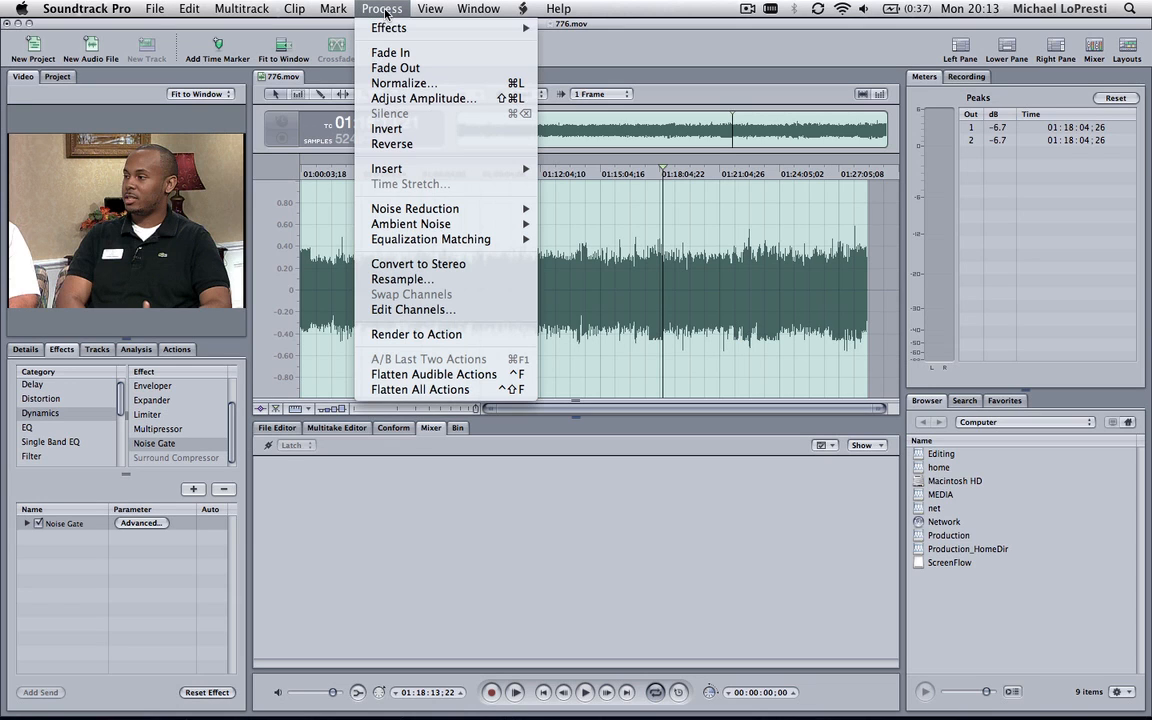
pyautogui.click(434, 89)
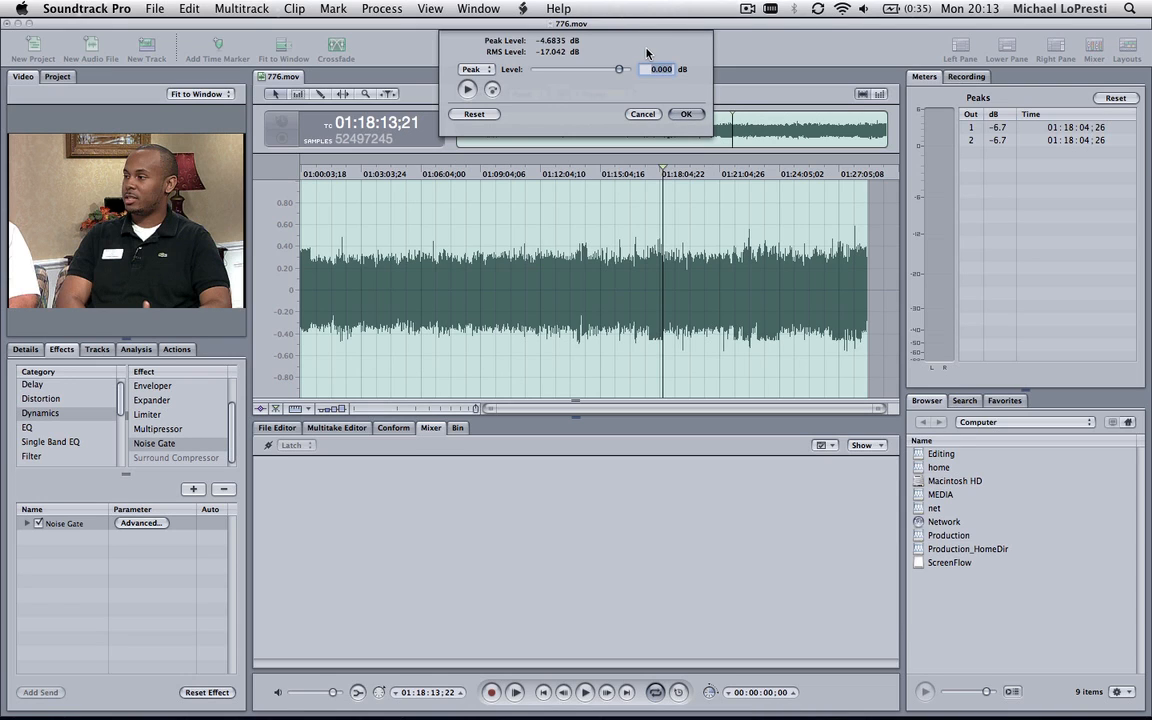
pyautogui.click(481, 71)
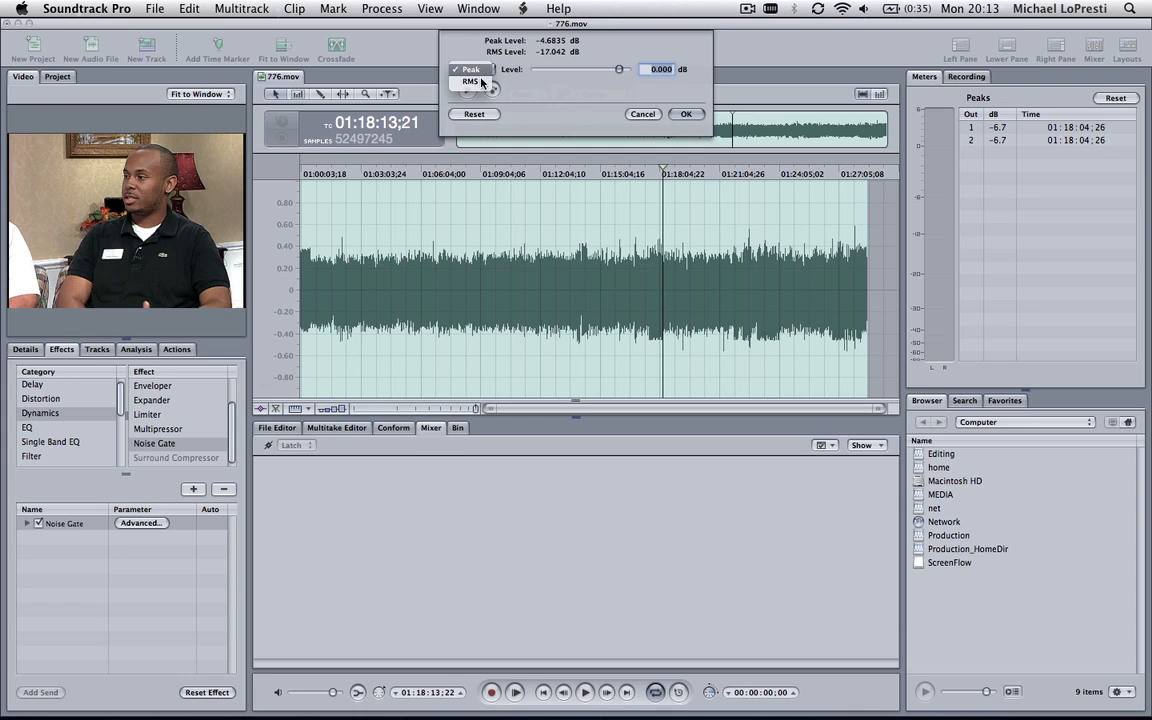
pyautogui.click(533, 86)
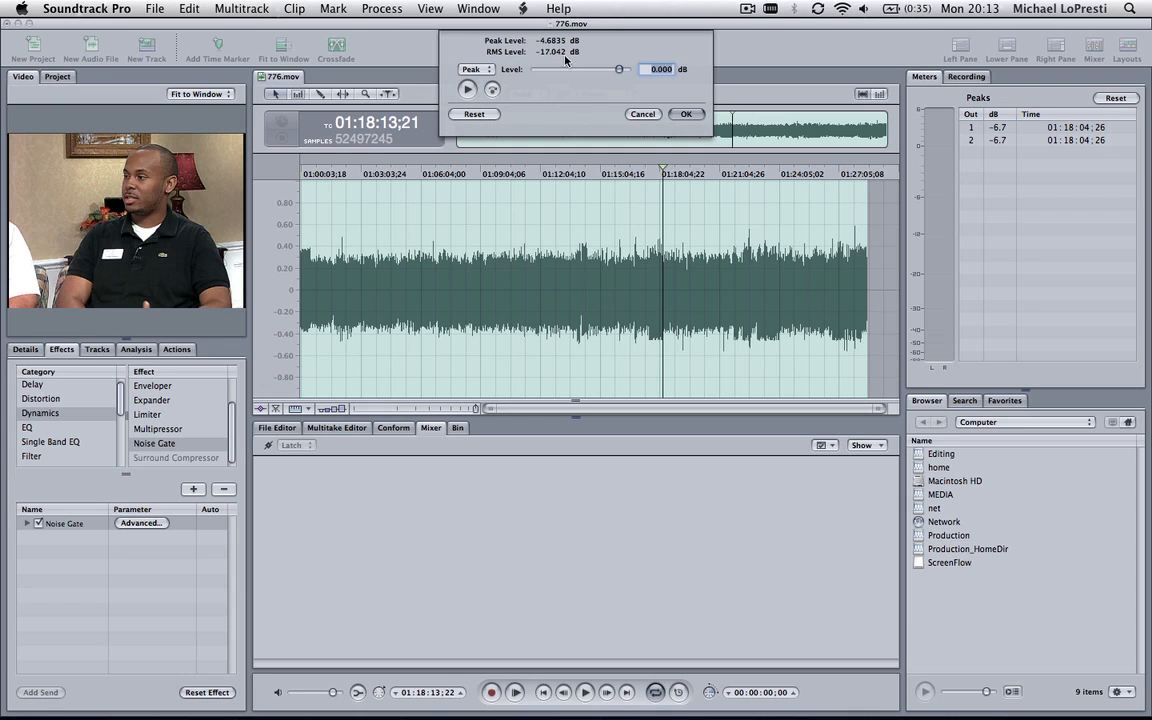
pyautogui.click(694, 117)
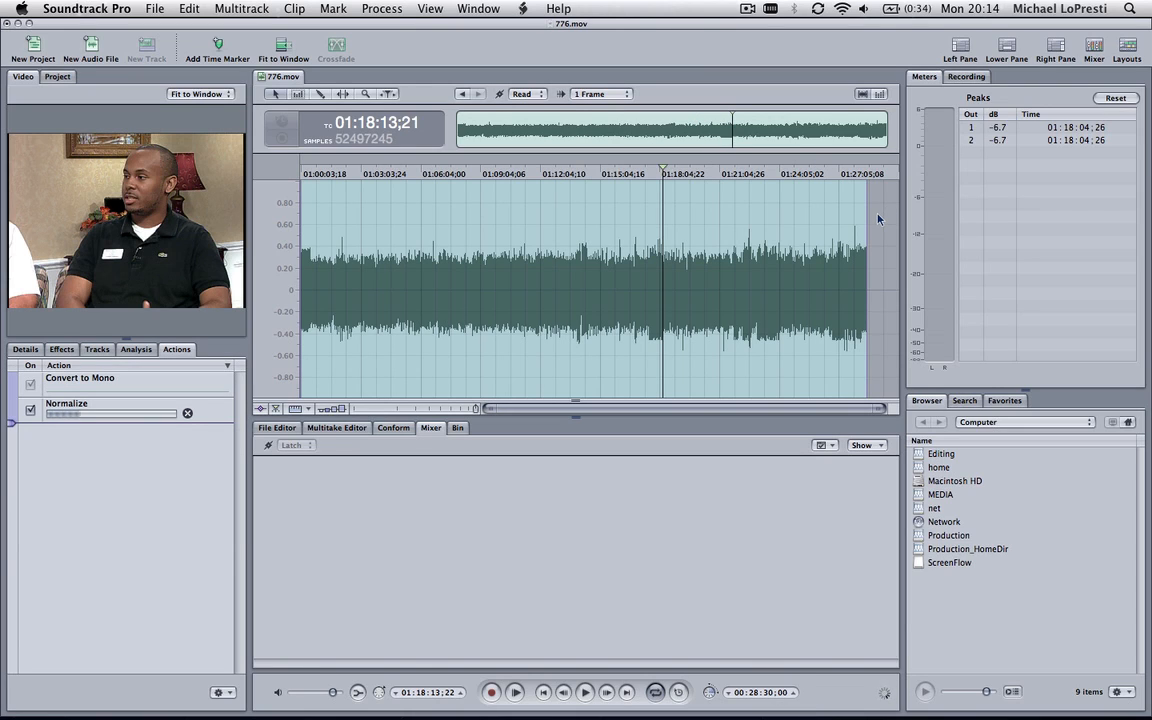
# Enlarge the waveform display and examine the normalized speech and the pauses around 01:06:36;00
pyautogui.moveTo(627, 413); pyautogui.dragTo(640, 459)
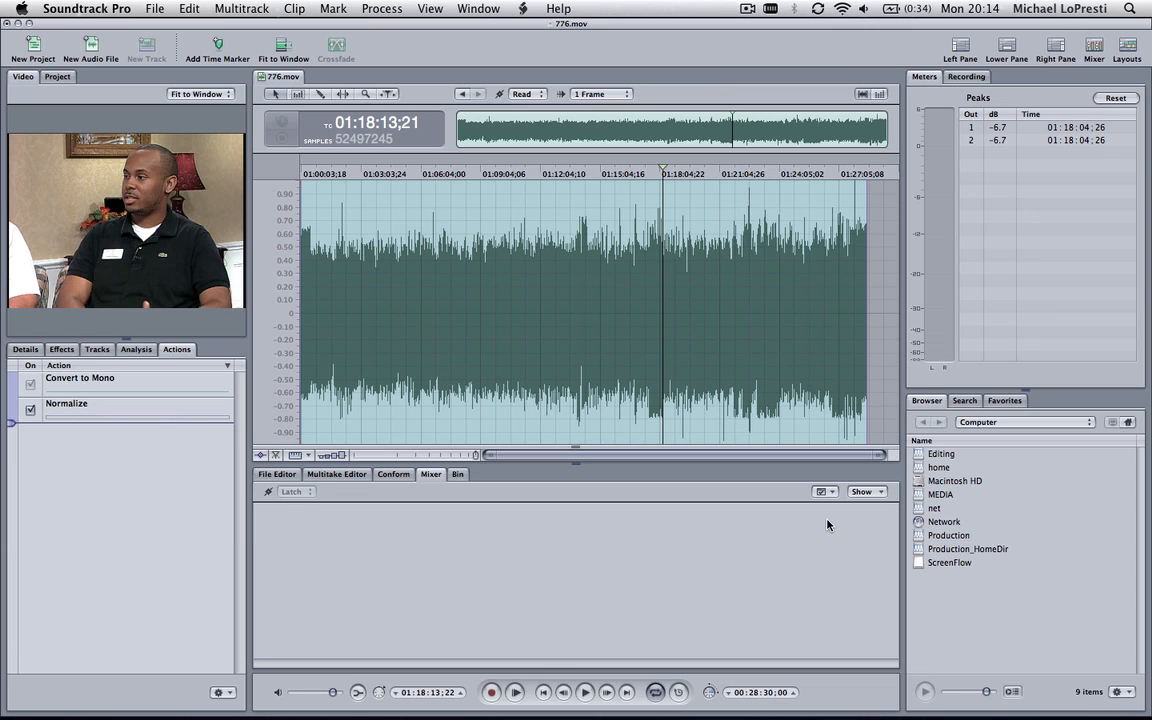
pyautogui.press('z')
pyautogui.click(466, 294)
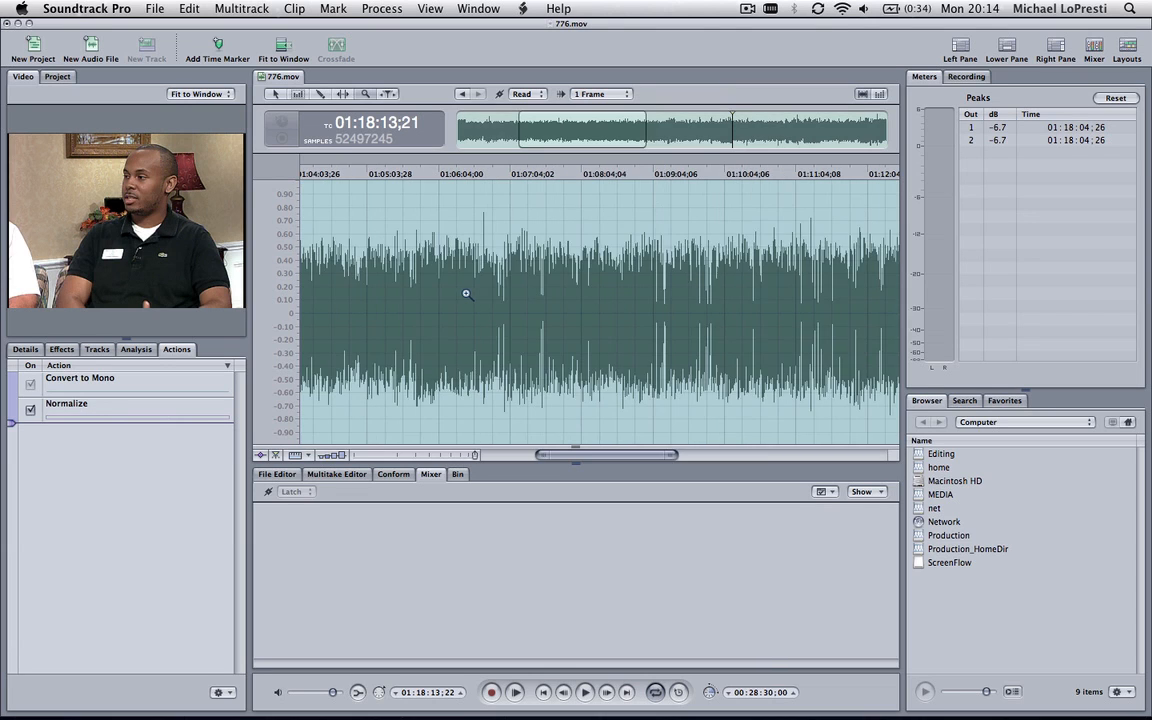
pyautogui.click(509, 294)
pyautogui.click(518, 294)
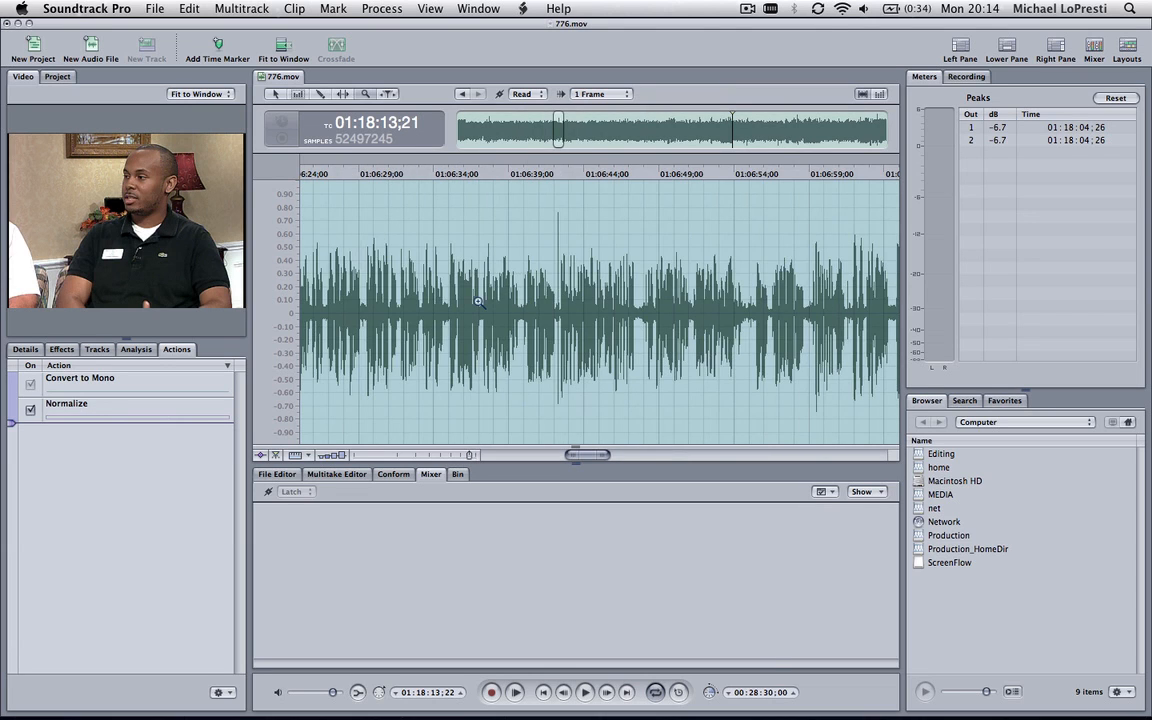
pyautogui.click(478, 301)
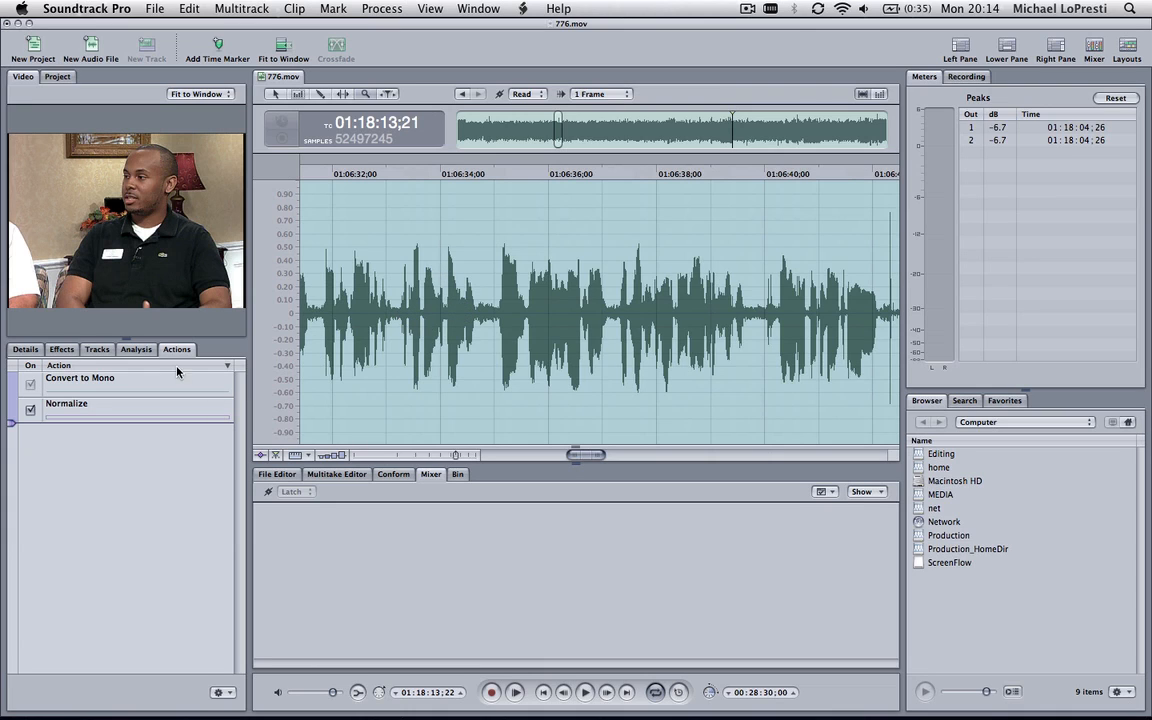
# Play the audio from 01:06:33;11, set the Noise Gate's release to 16.0 ms while listening, and close its settings
pyautogui.click(64, 350)
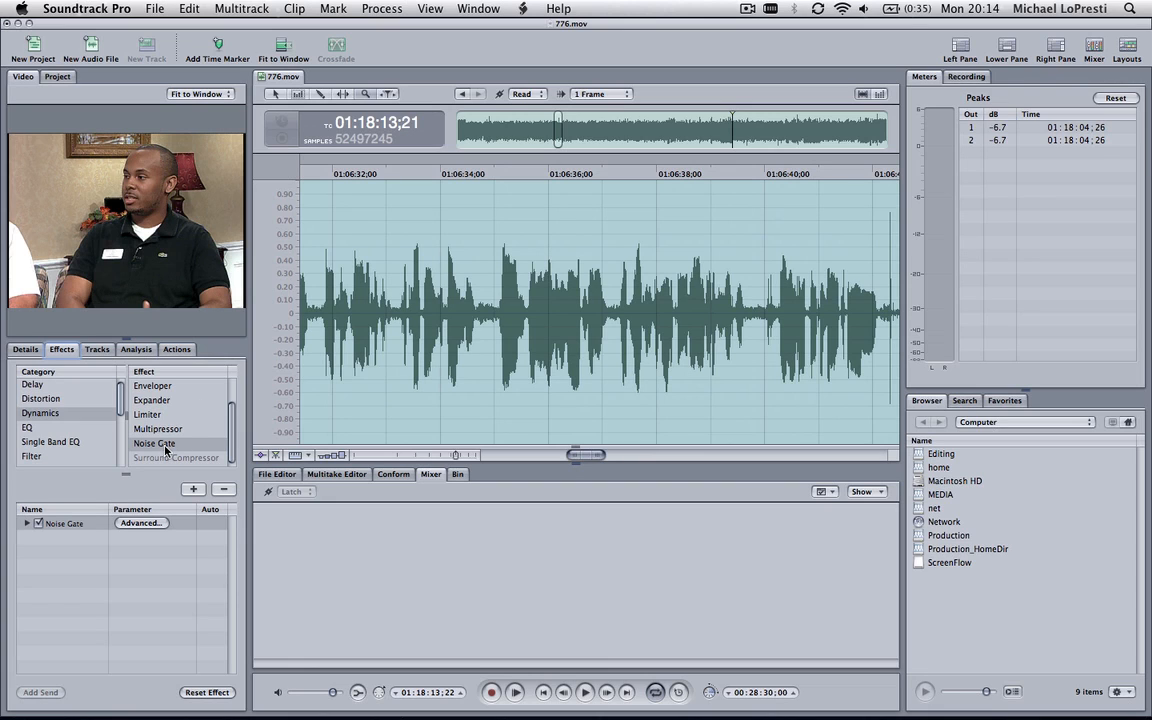
pyautogui.click(407, 170)
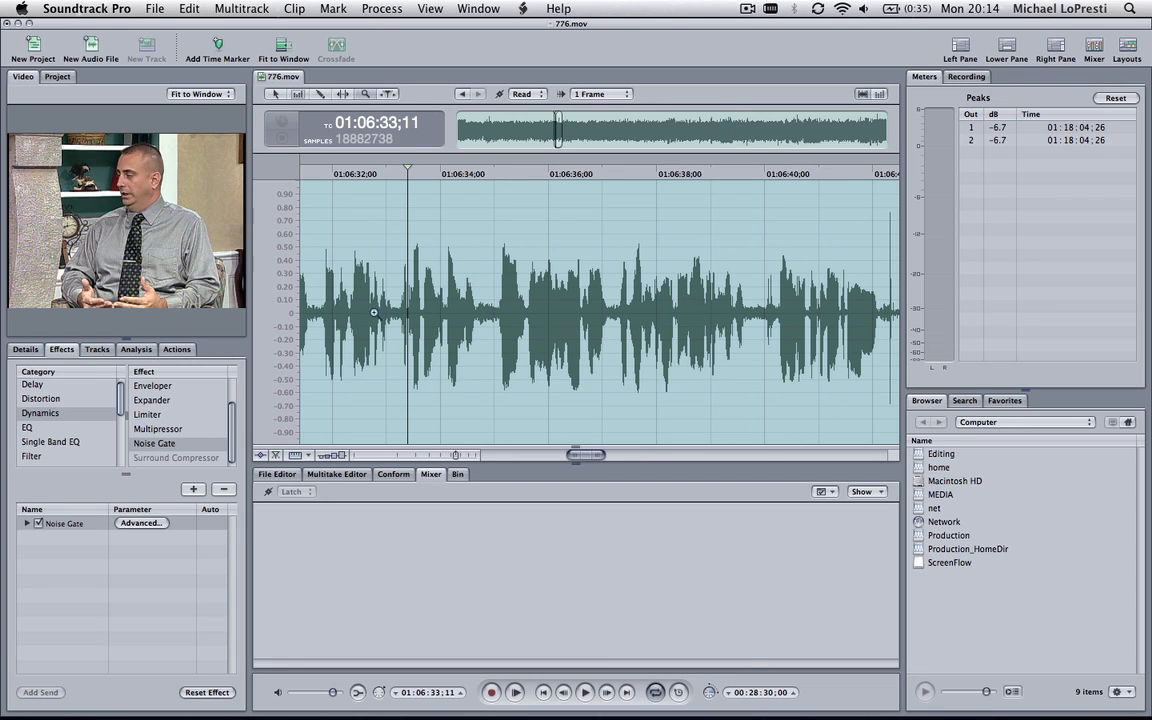
pyautogui.click(141, 523)
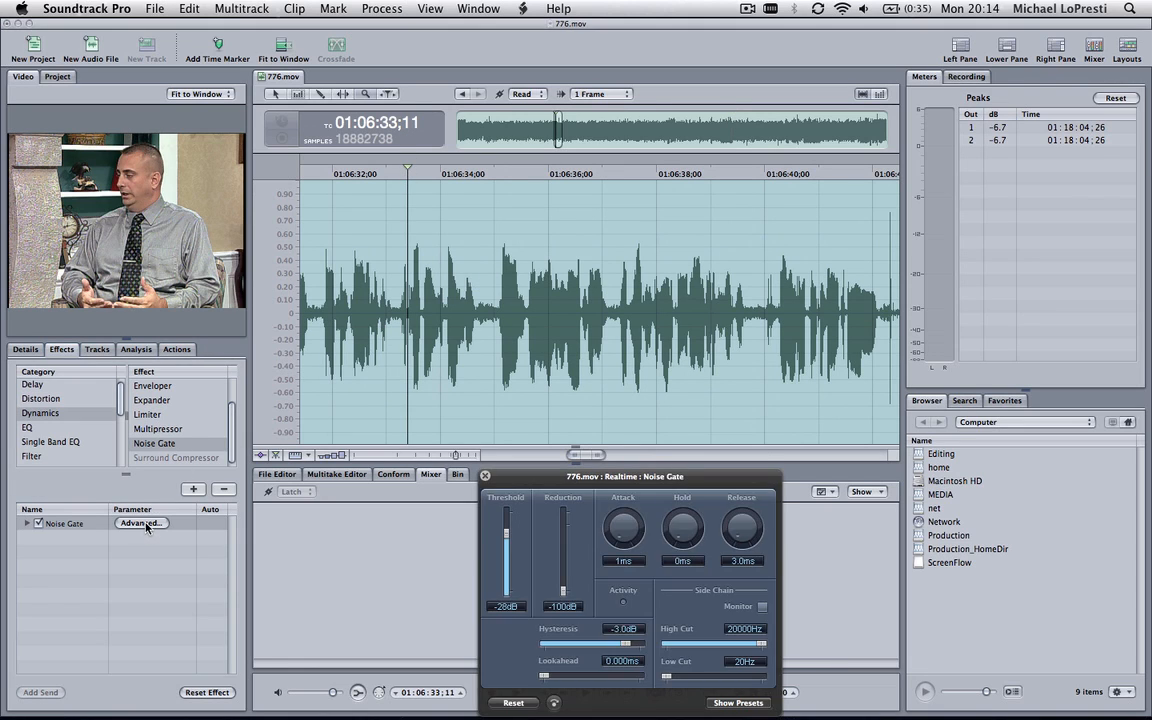
pyautogui.press('space')
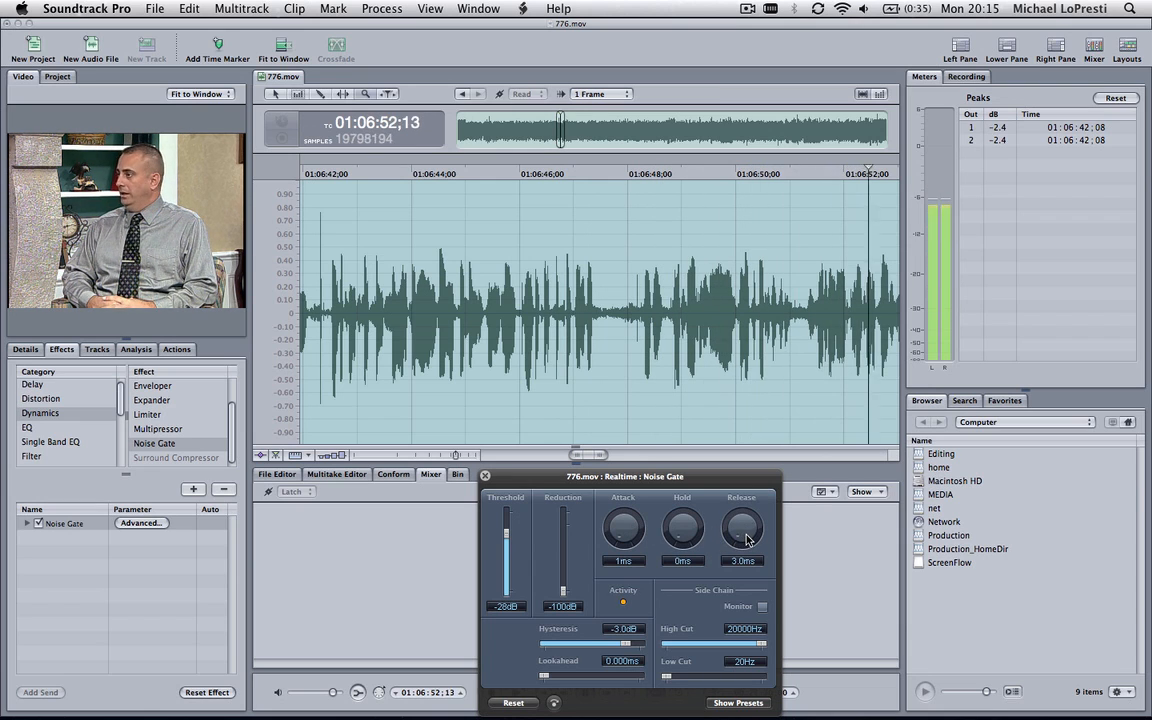
pyautogui.moveTo(743, 538); pyautogui.dragTo(745, 530)
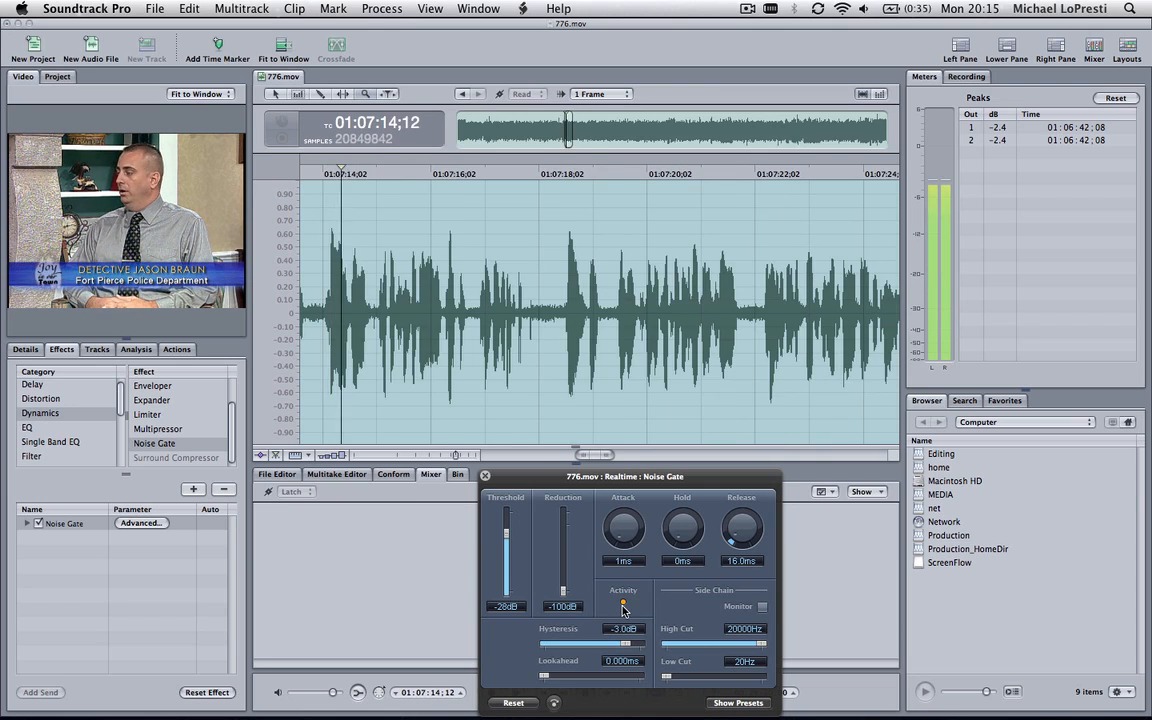
pyautogui.click(485, 477)
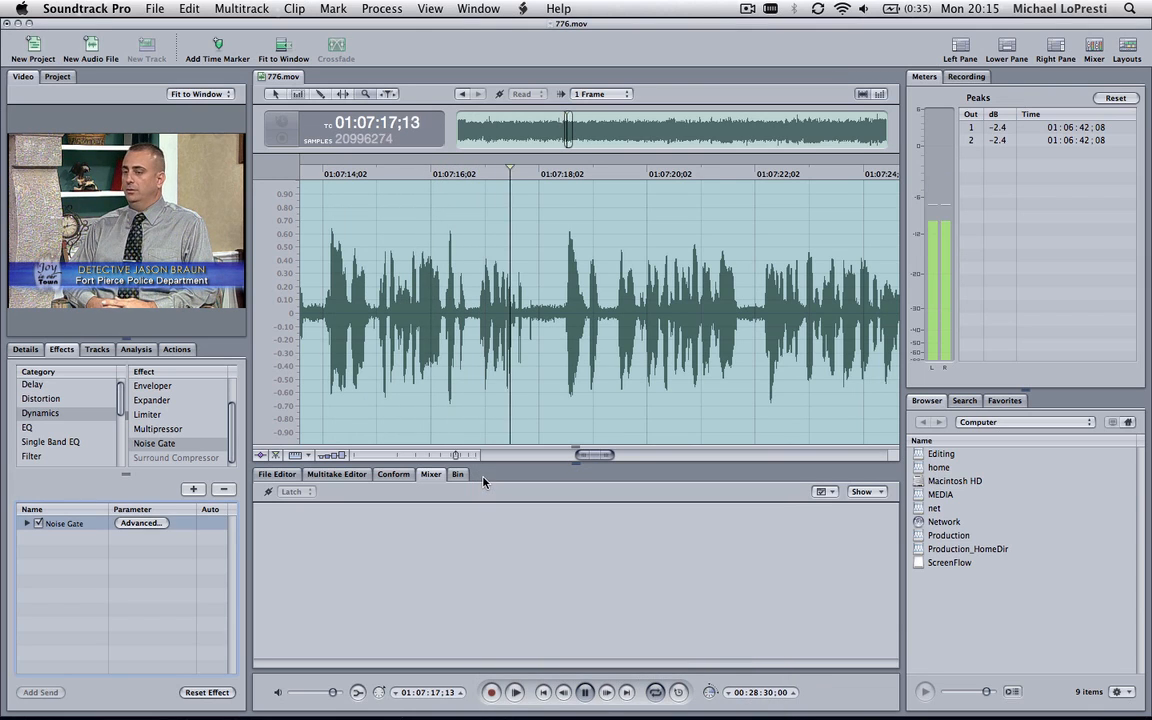
# Render the Noise Gate effect into the file as an action
pyautogui.click(177, 349)
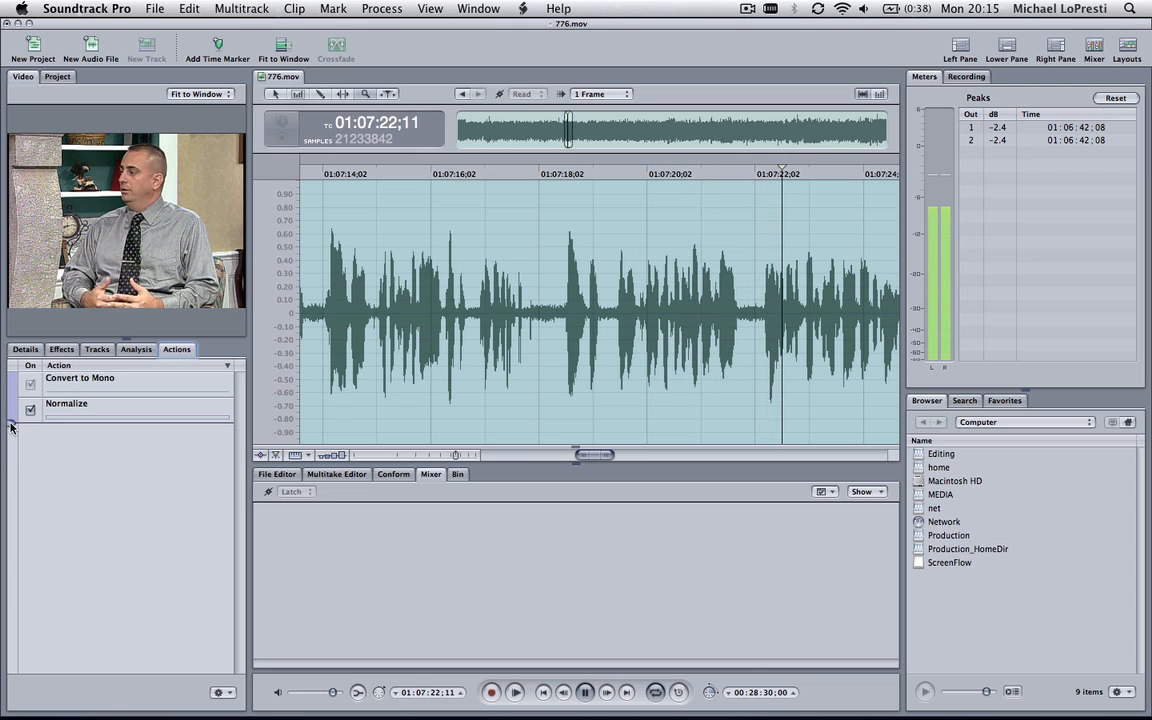
pyautogui.click(379, 10)
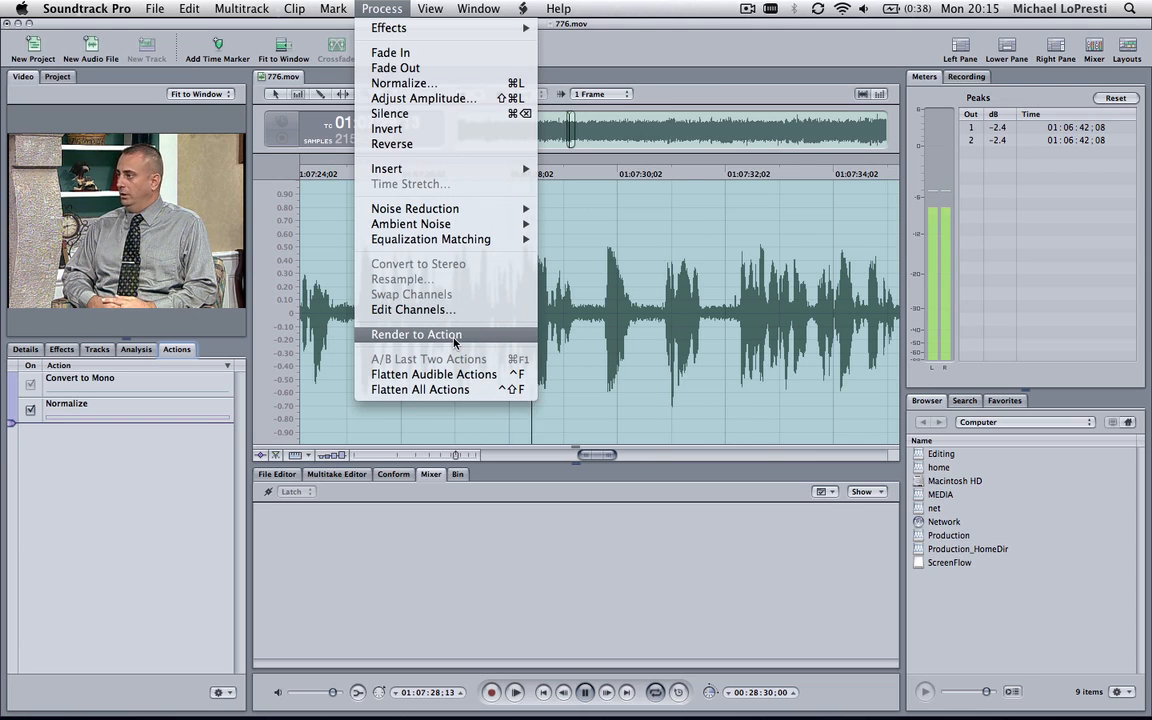
pyautogui.click(416, 334)
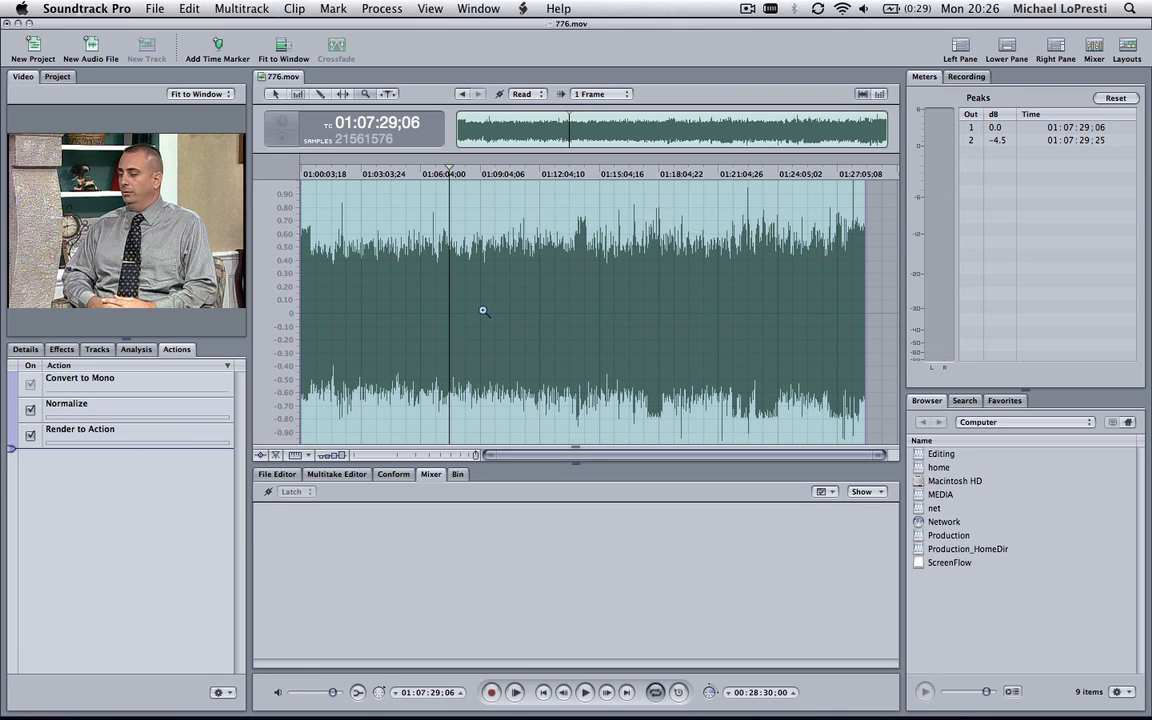
# Examine the gated pauses in the waveform around 01:07:16;02 and listen to the audio from 01:07:17;00
pyautogui.click(453, 288)
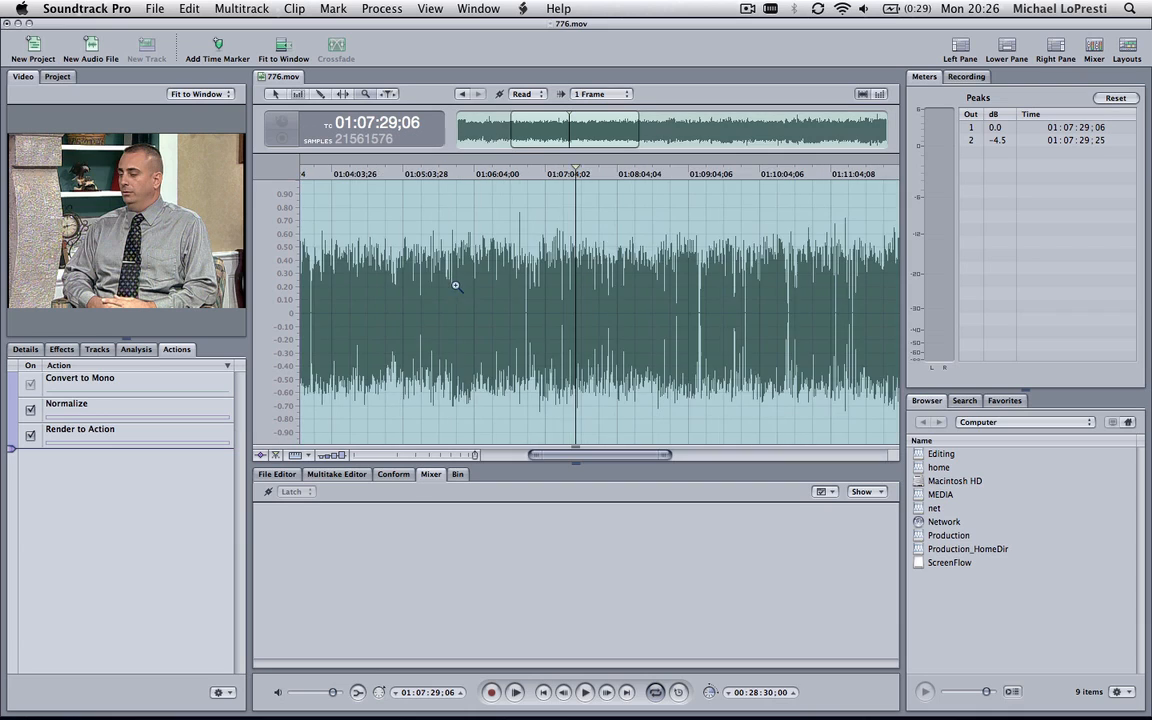
pyautogui.click(554, 296)
pyautogui.click(609, 302)
pyautogui.click(609, 302)
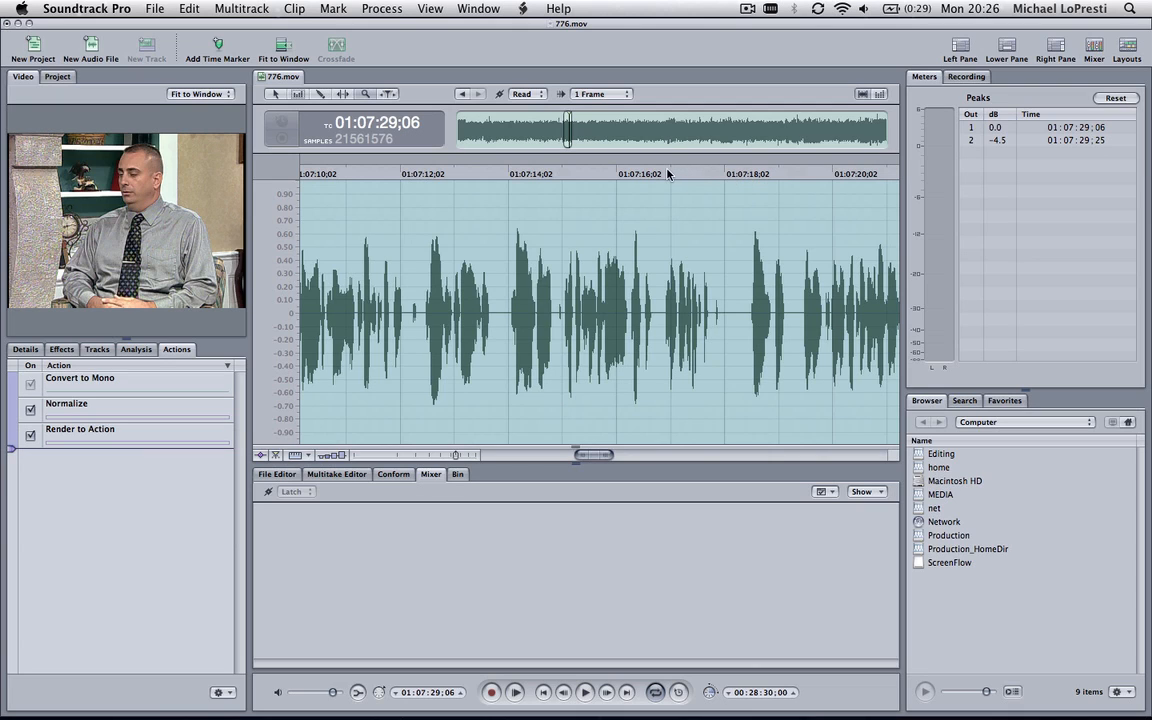
pyautogui.click(668, 173)
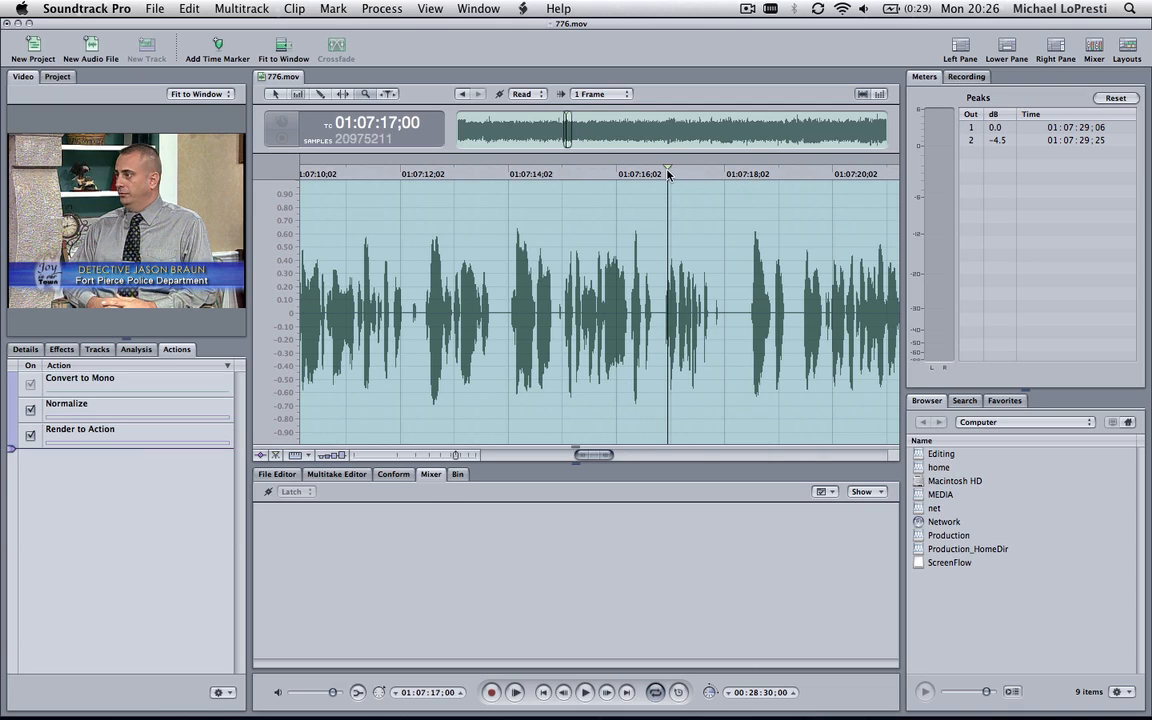
pyautogui.press('space')
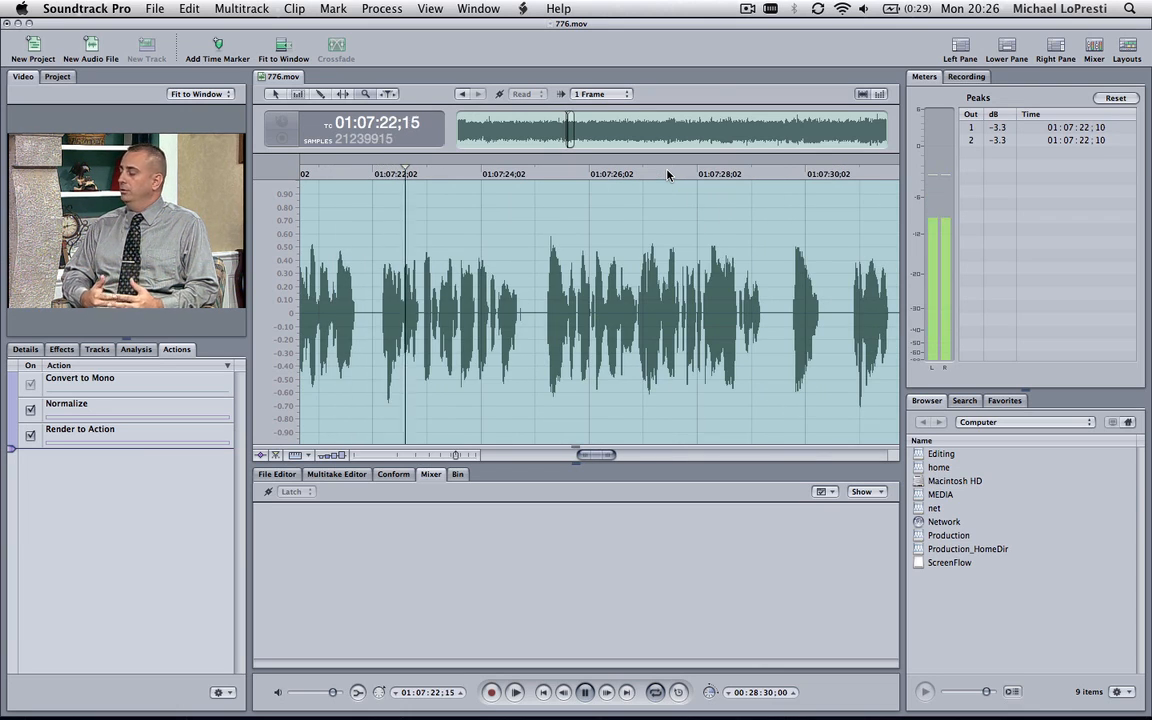
pyautogui.press('space')
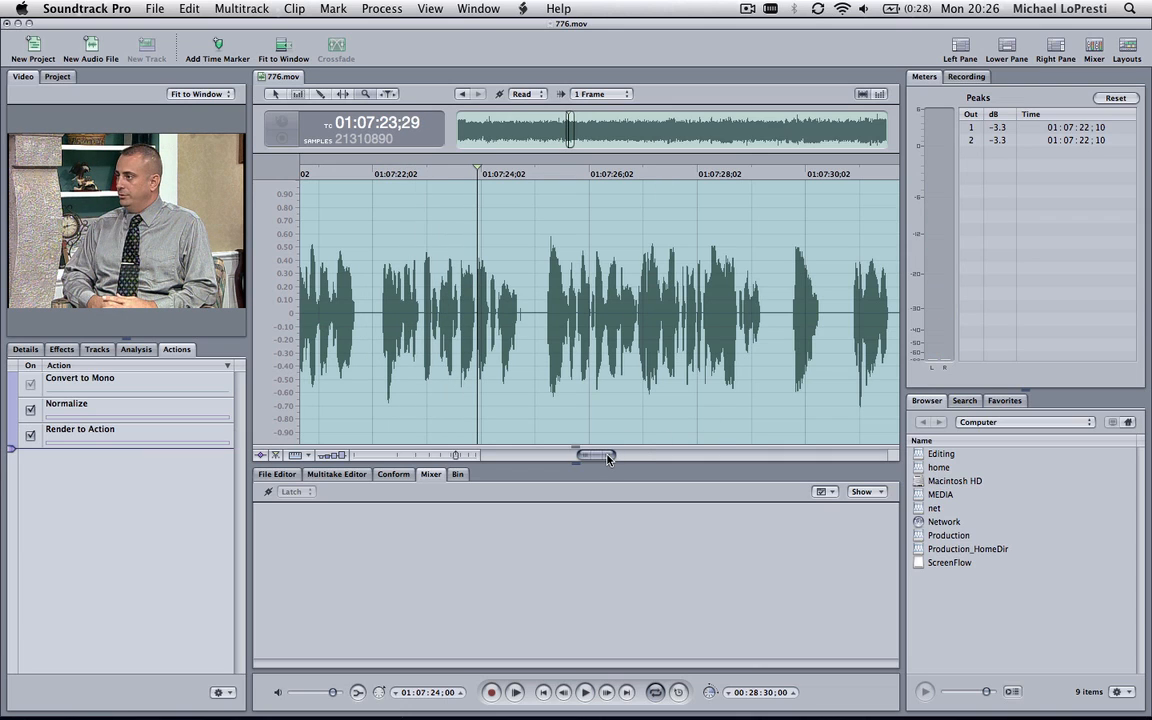
# Show the whole file's waveform and listen to the rendered audio from around 01:17:39;13
pyautogui.moveTo(607, 455); pyautogui.dragTo(889, 453)
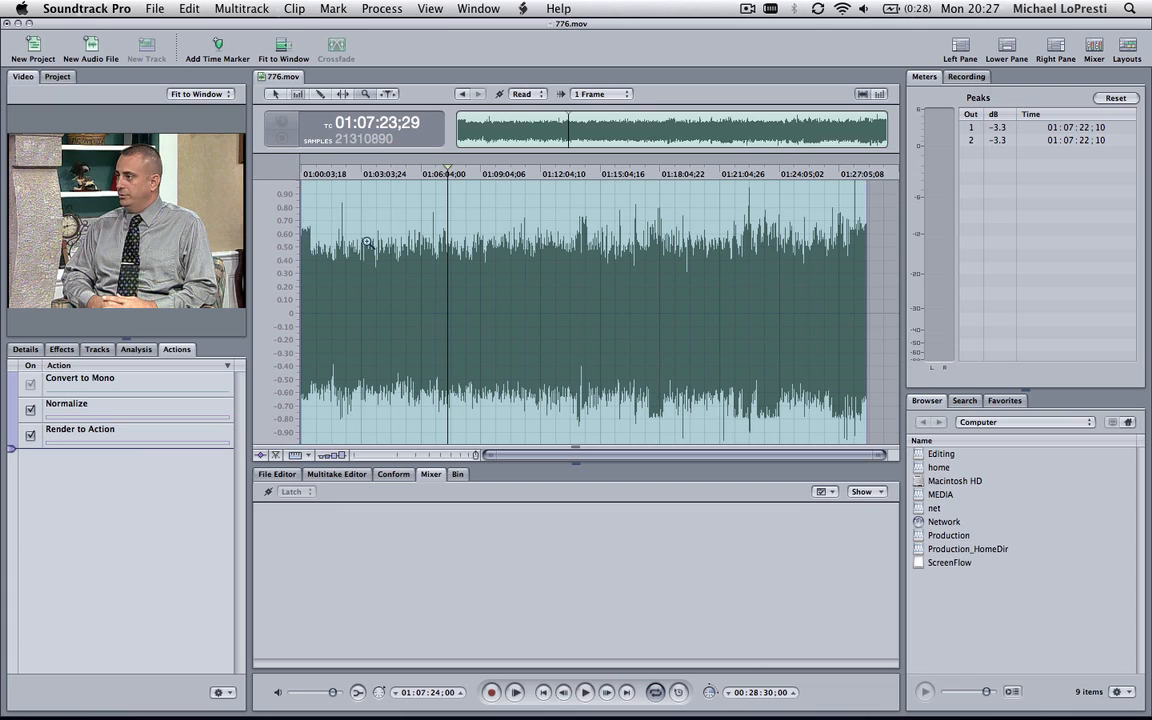
pyautogui.click(651, 175)
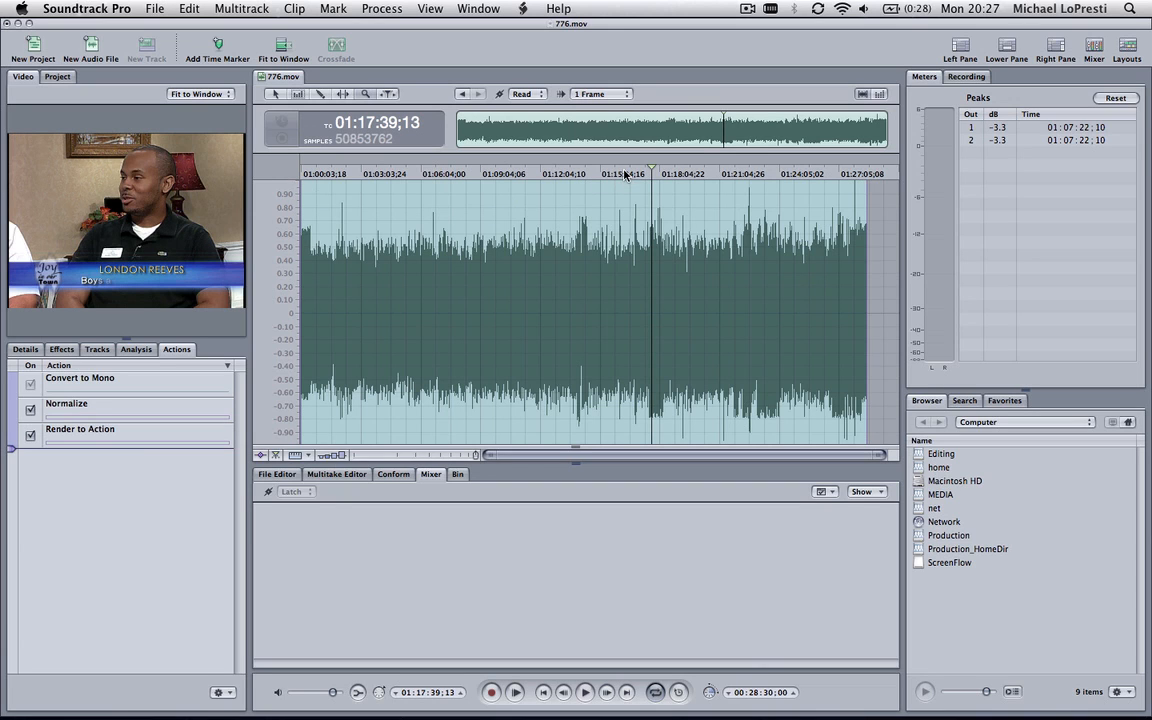
pyautogui.moveTo(625, 175); pyautogui.dragTo(652, 175)
pyautogui.press('space')
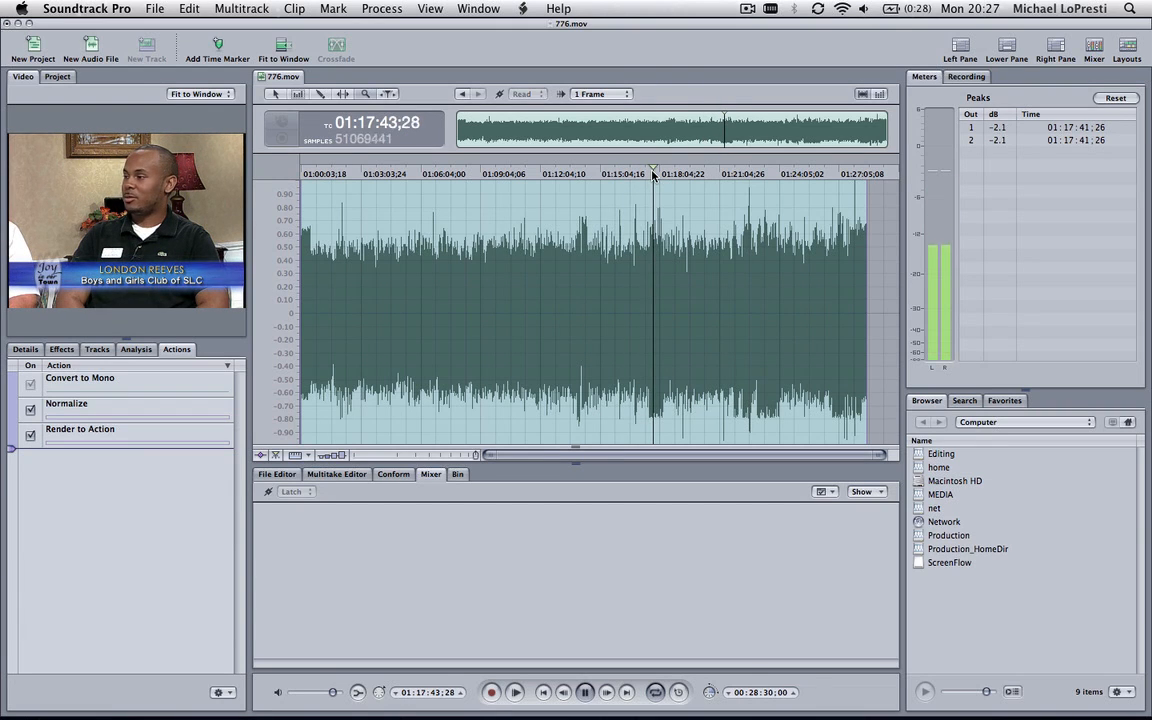
pyautogui.press('space')
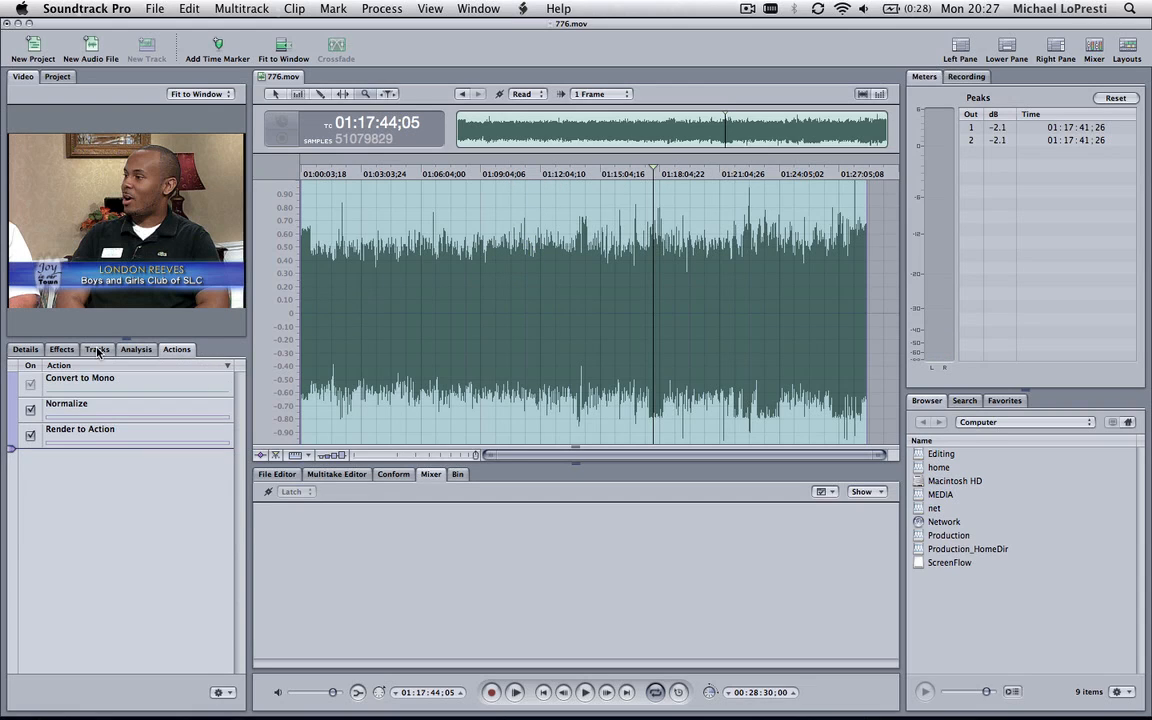
# Add a Compressor effect from the Dynamics category to the file
pyautogui.click(62, 350)
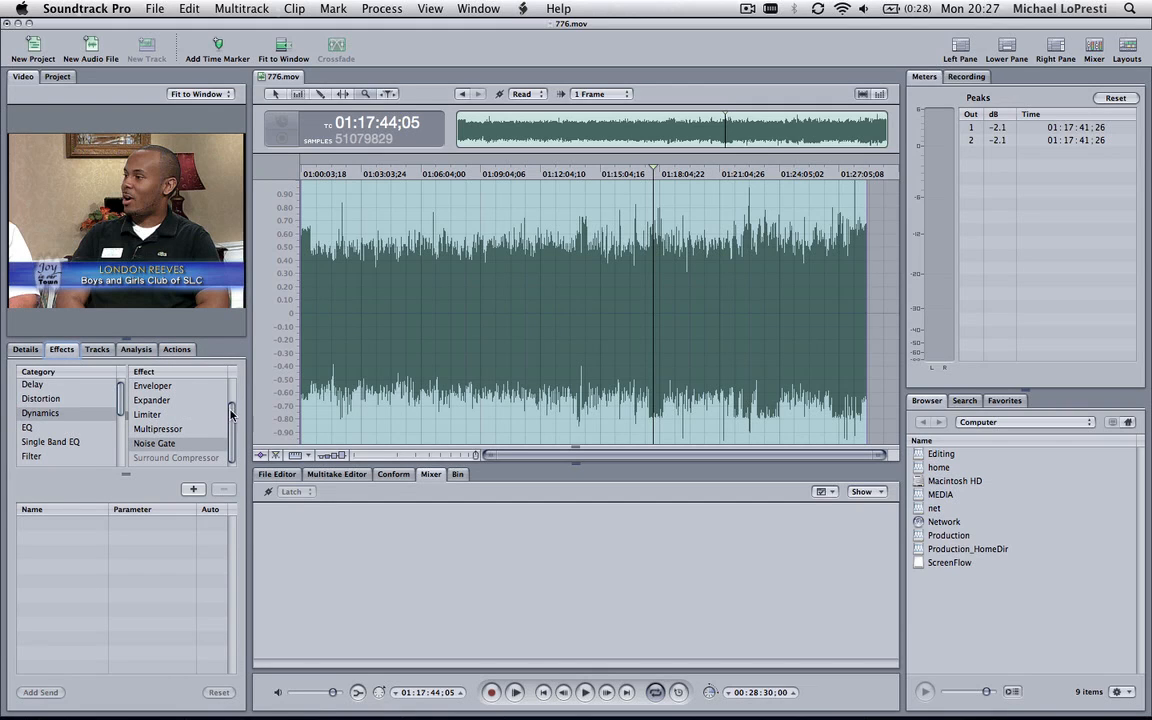
pyautogui.moveTo(231, 416); pyautogui.dragTo(231, 387)
pyautogui.click(186, 399)
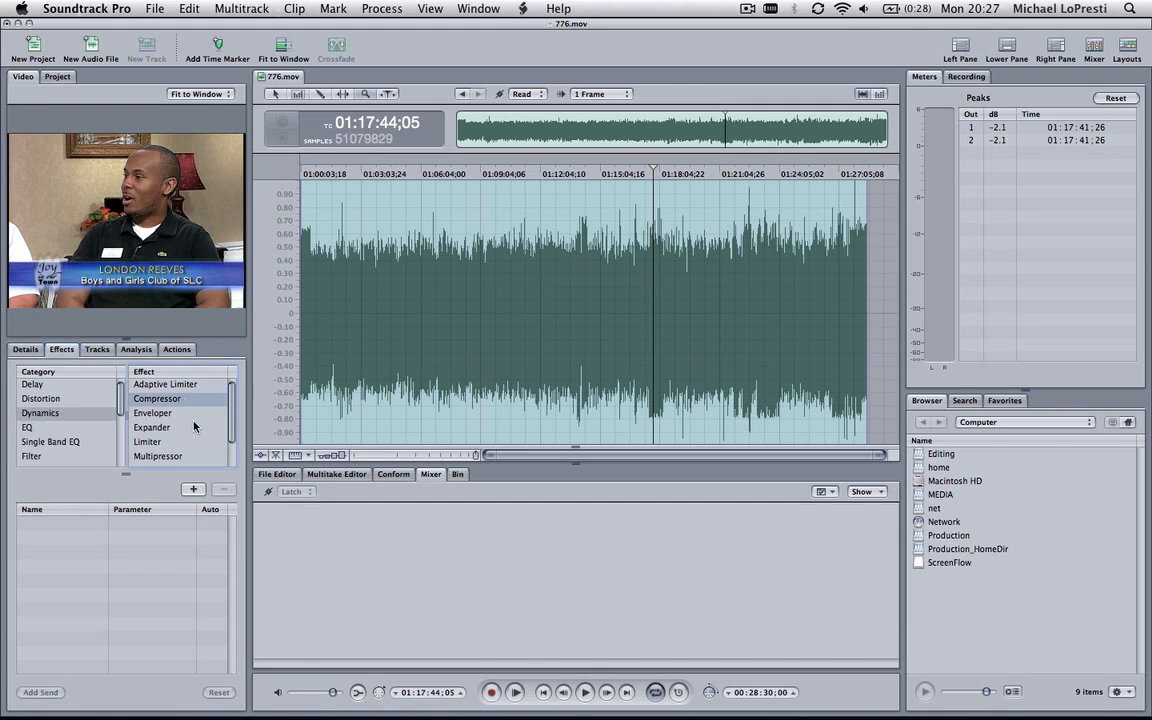
pyautogui.click(193, 490)
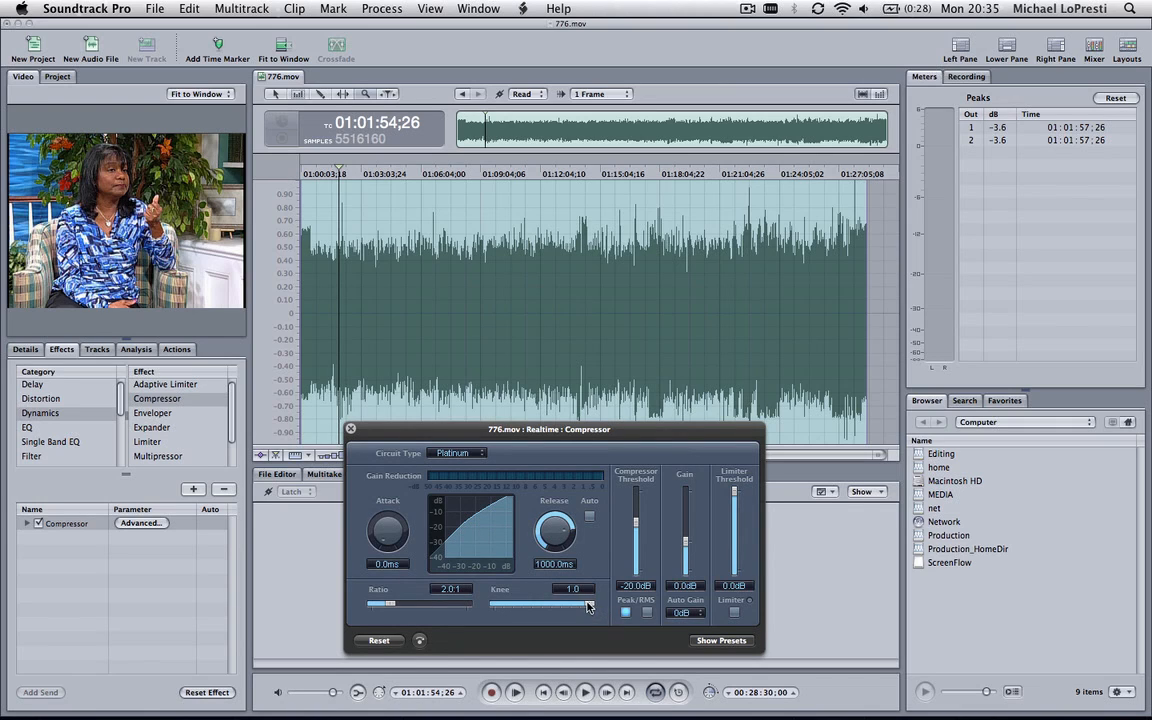
# Set the Compressor's knee to 0.0, release to 140.0 ms, ratio to 7.7:1 and compressor threshold to -17.5 dB
pyautogui.moveTo(590, 606); pyautogui.dragTo(465, 605)
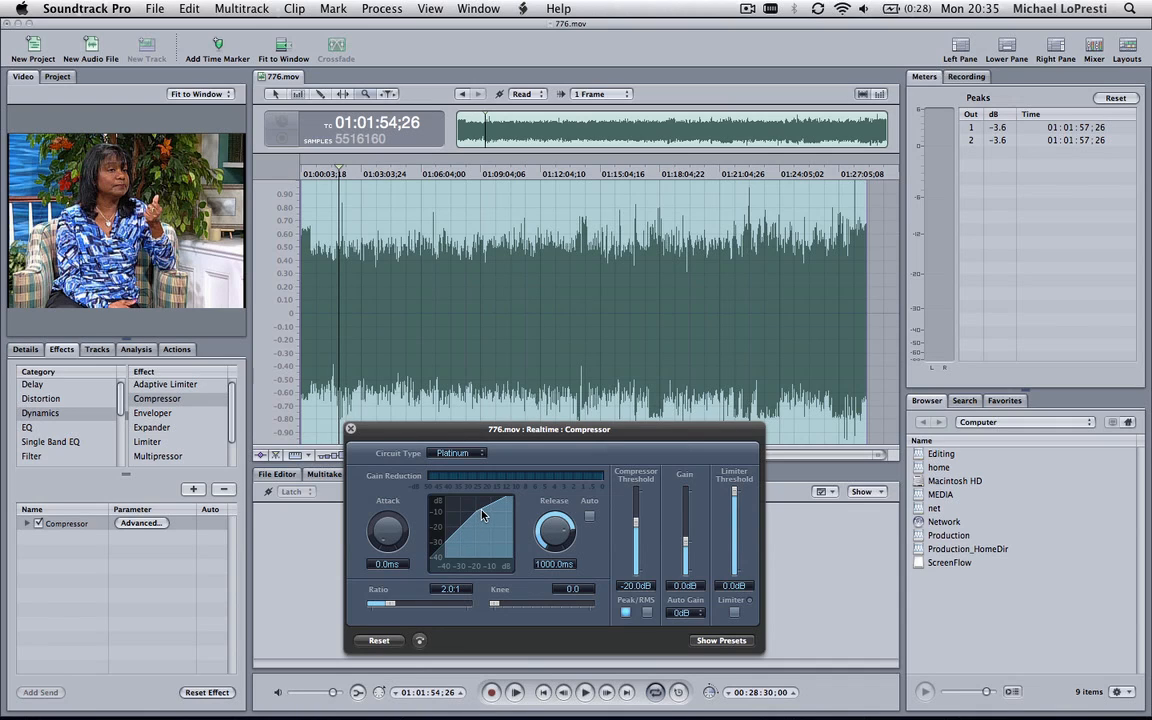
pyautogui.moveTo(553, 532); pyautogui.dragTo(553, 576)
pyautogui.moveTo(390, 606); pyautogui.dragTo(427, 606)
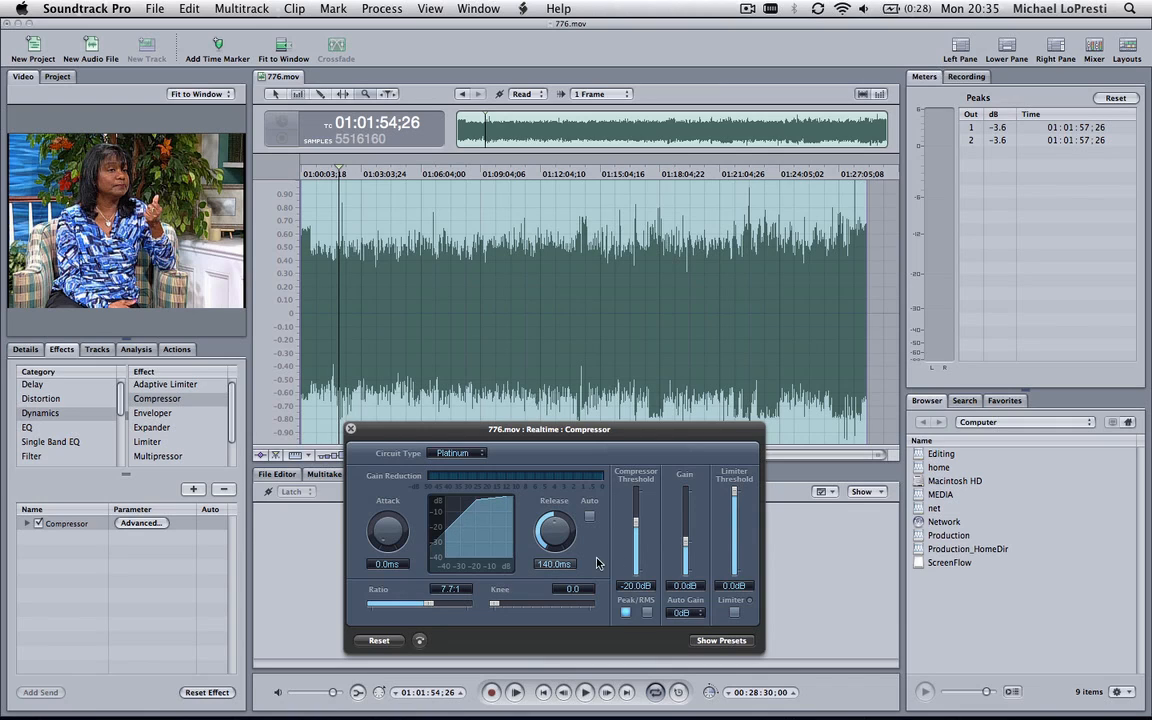
pyautogui.moveTo(637, 521)
pyautogui.mouseDown()
pyautogui.moveTo(639, 533)
pyautogui.moveTo(643, 520)
pyautogui.mouseUp()
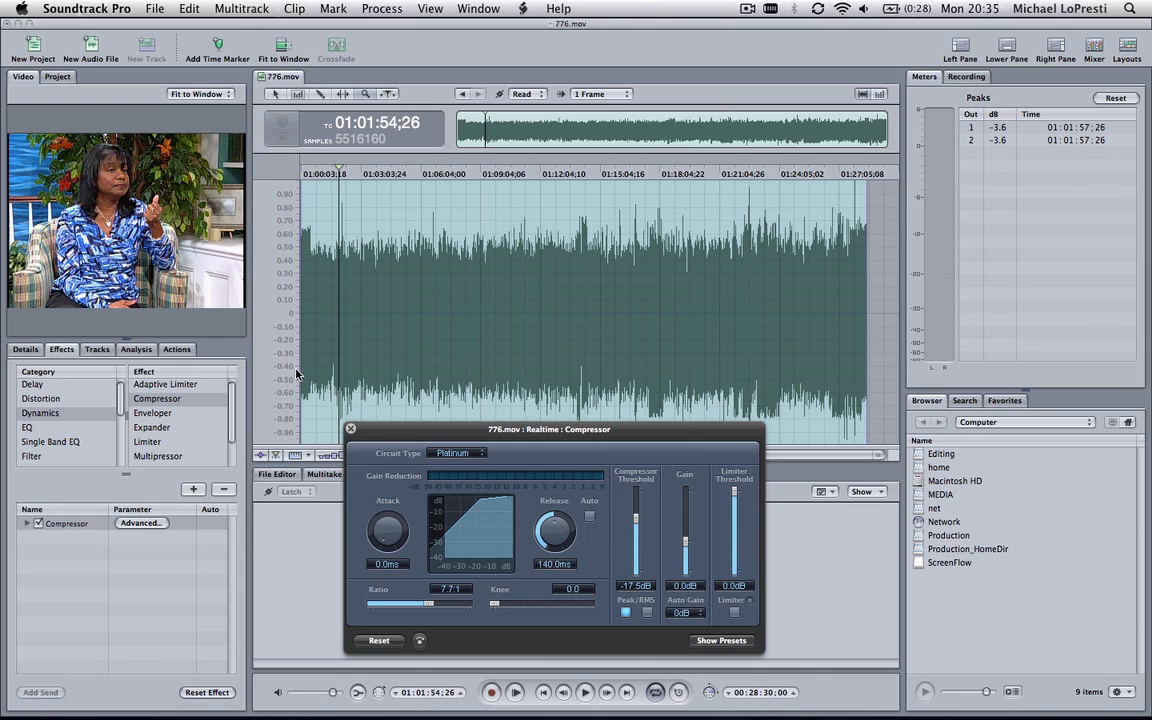
# Play the audio from 01:01:54;26 and set the compressor threshold to -7.0 dB while listening
pyautogui.press('space')
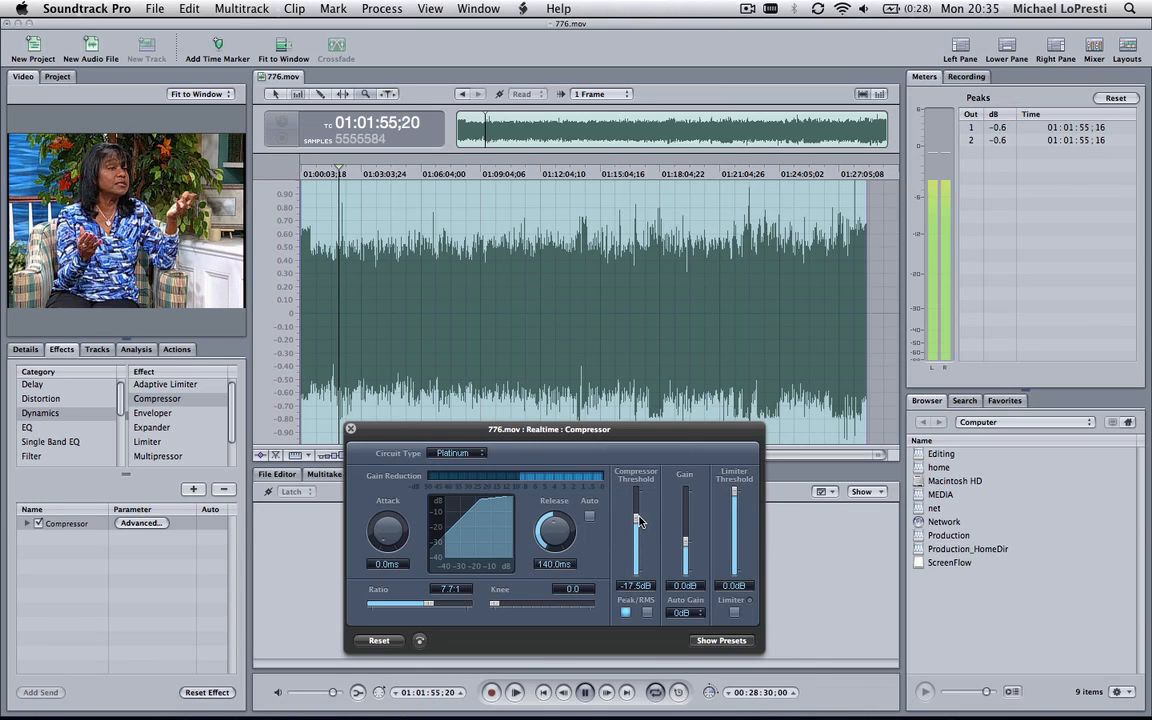
pyautogui.moveTo(638, 524); pyautogui.dragTo(638, 501)
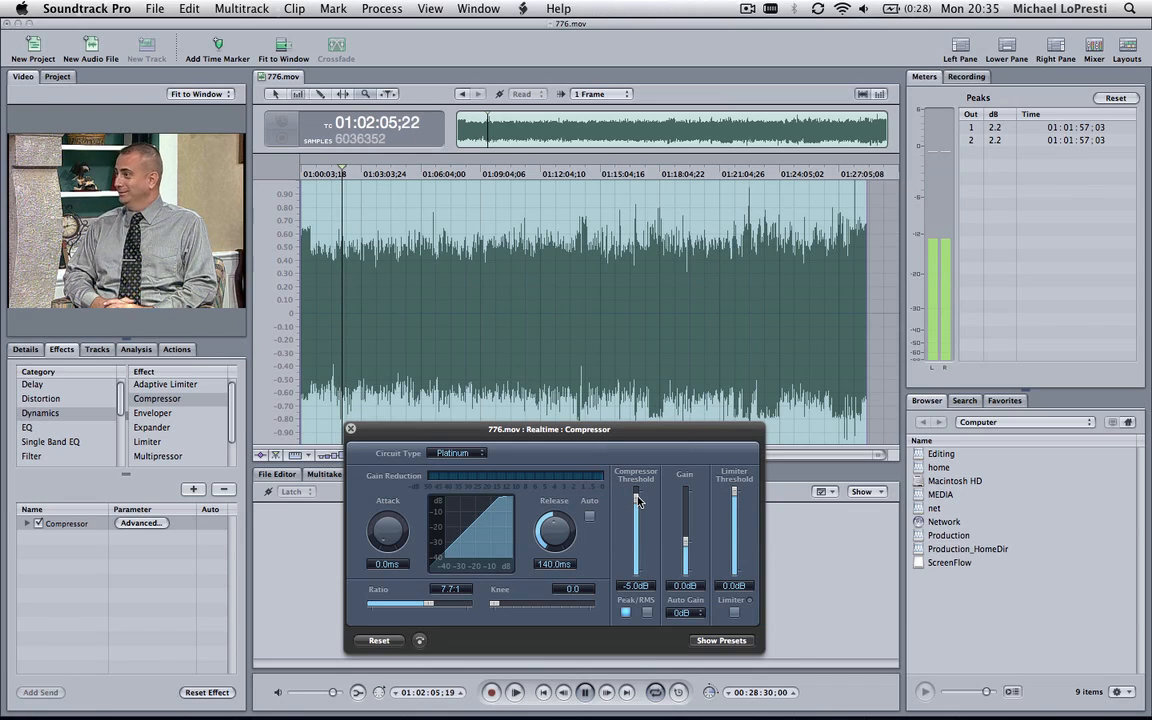
pyautogui.moveTo(638, 501)
pyautogui.mouseDown()
pyautogui.moveTo(637, 540)
pyautogui.moveTo(640, 505)
pyautogui.mouseUp()
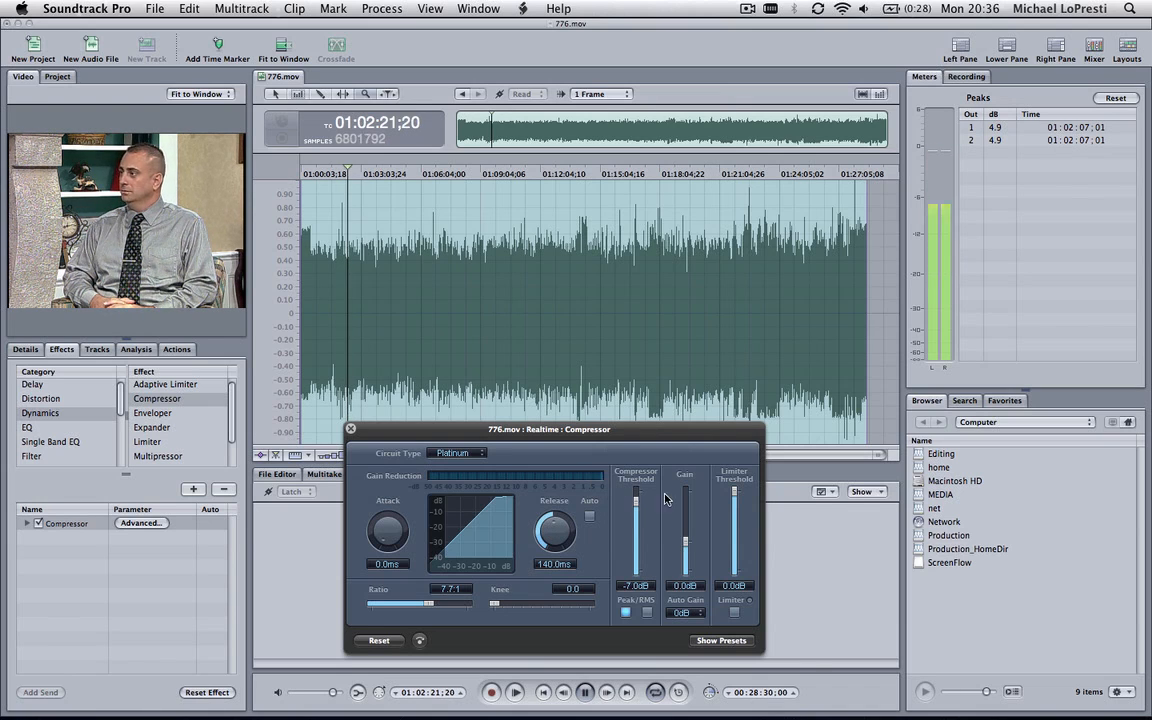
# Check the Compressor's gain reduction during playback at several loud passages between about 01:14:00 and 01:22:36
pyautogui.click(583, 175)
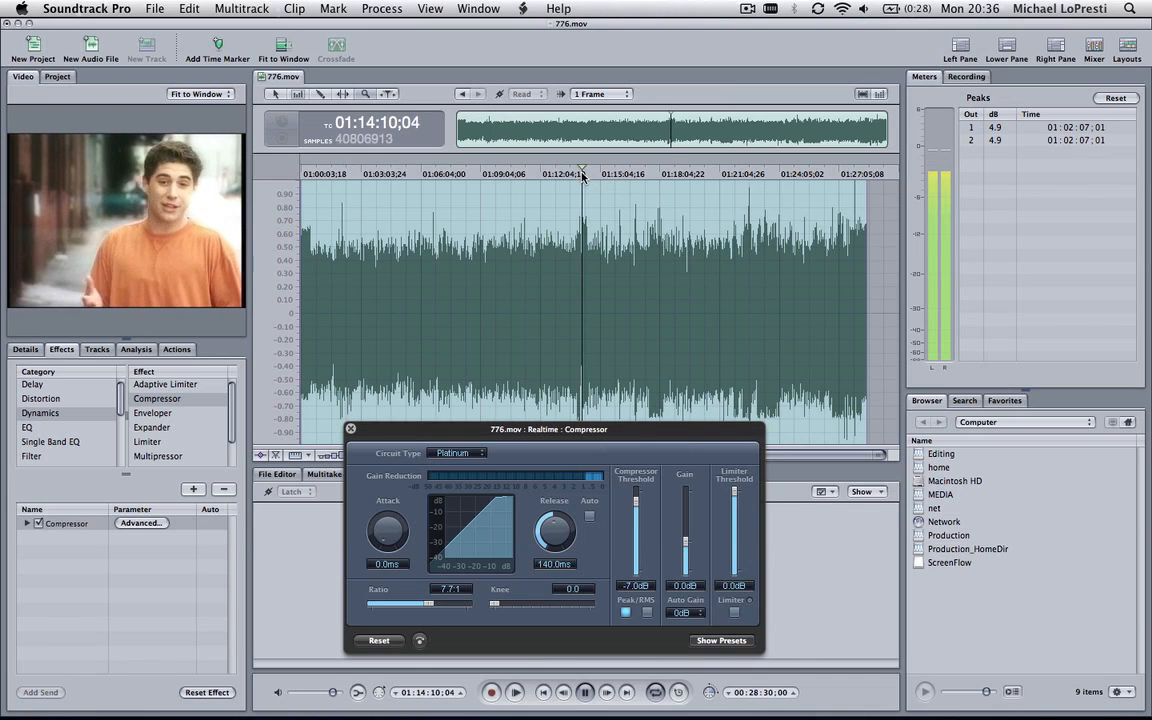
pyautogui.click(657, 175)
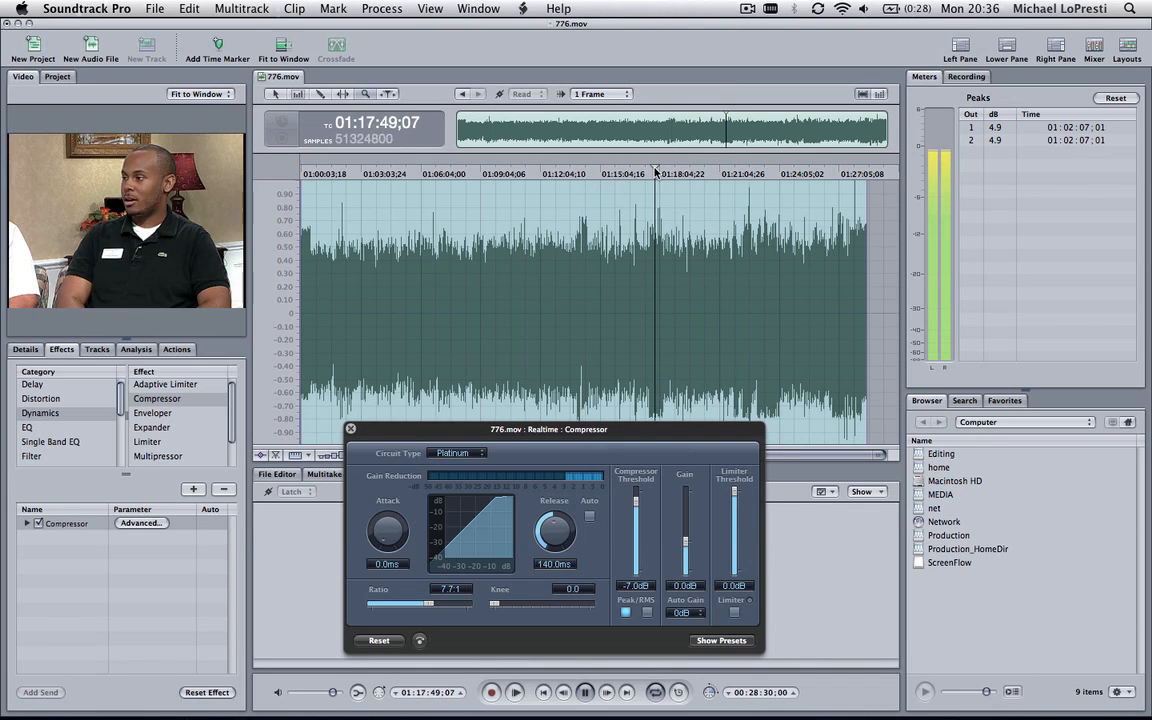
pyautogui.click(748, 175)
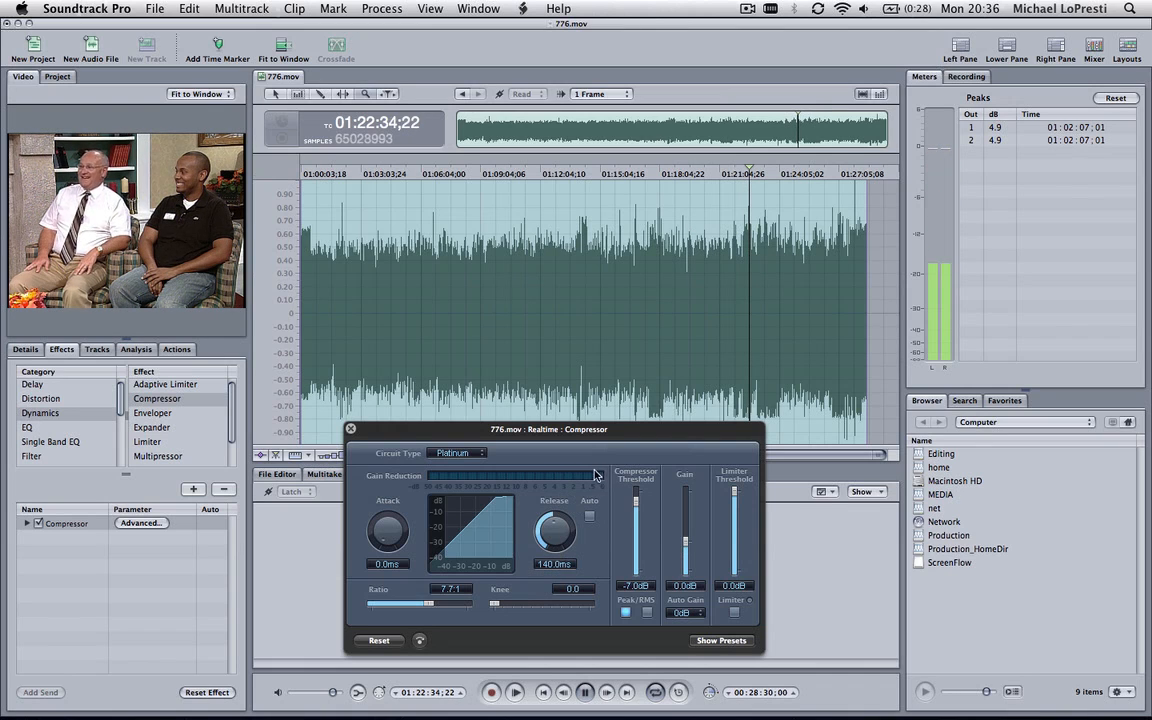
pyautogui.click(717, 172)
pyautogui.press('space')
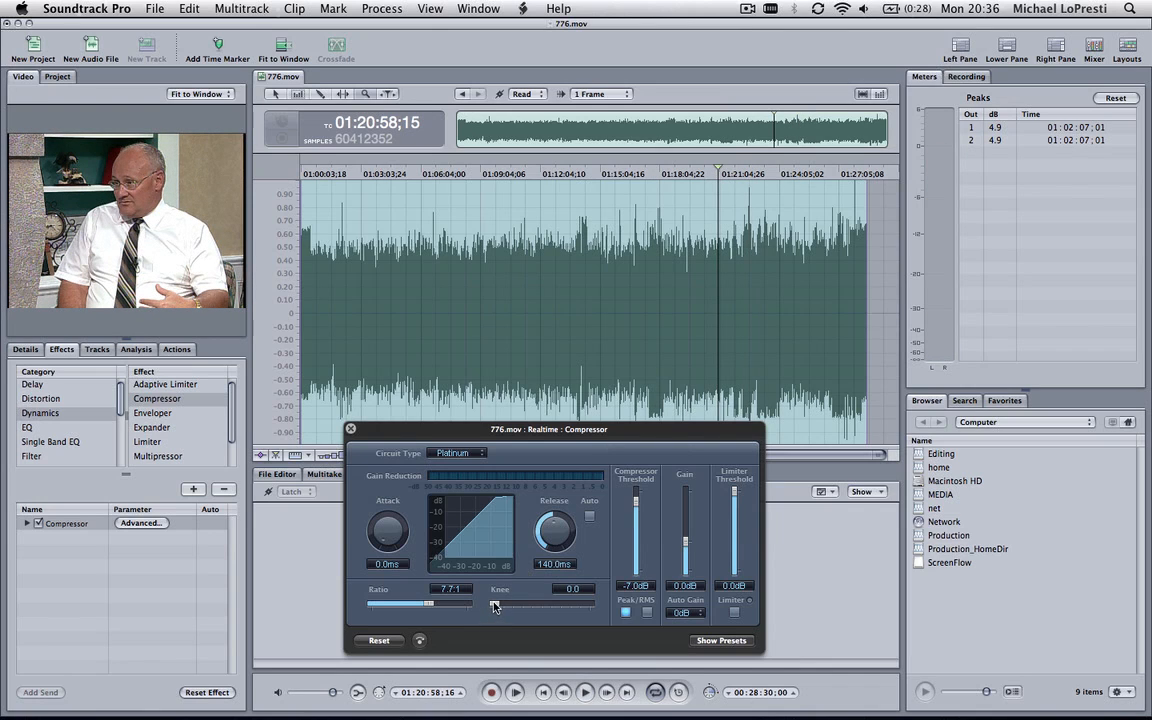
# Set the Compressor's knee to 0.6 and play the audio near the file's end from 01:27:45;06
pyautogui.moveTo(498, 605); pyautogui.dragTo(550, 609)
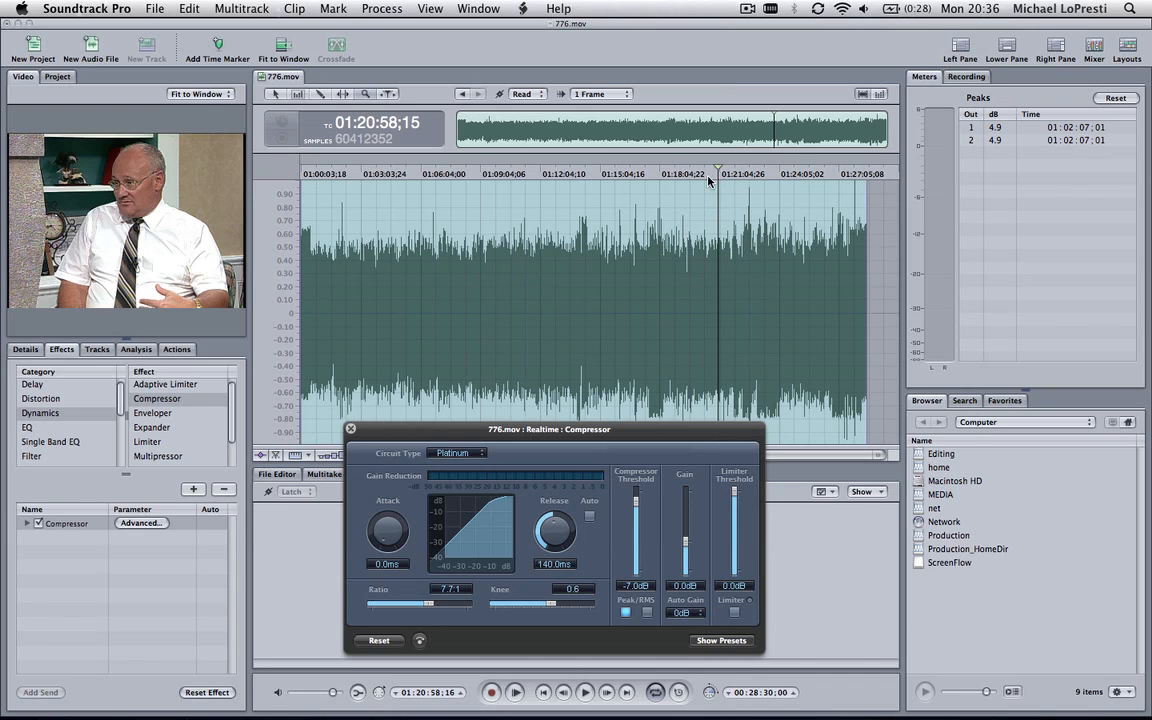
pyautogui.click(853, 175)
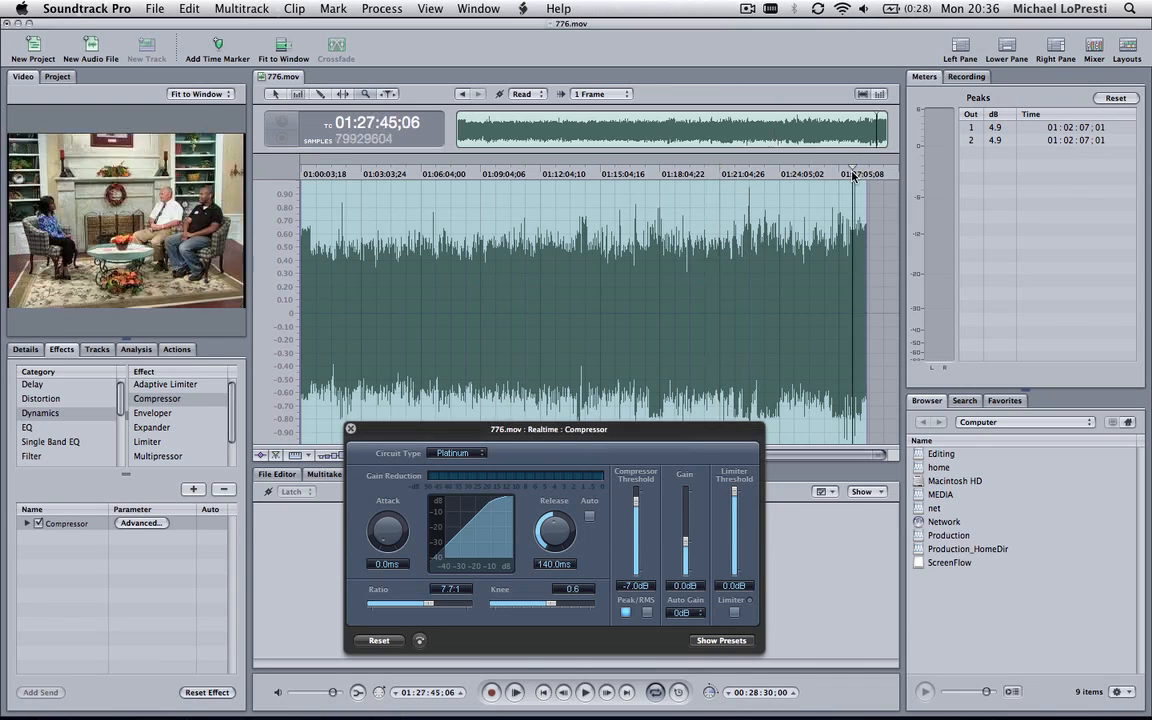
pyautogui.press('space')
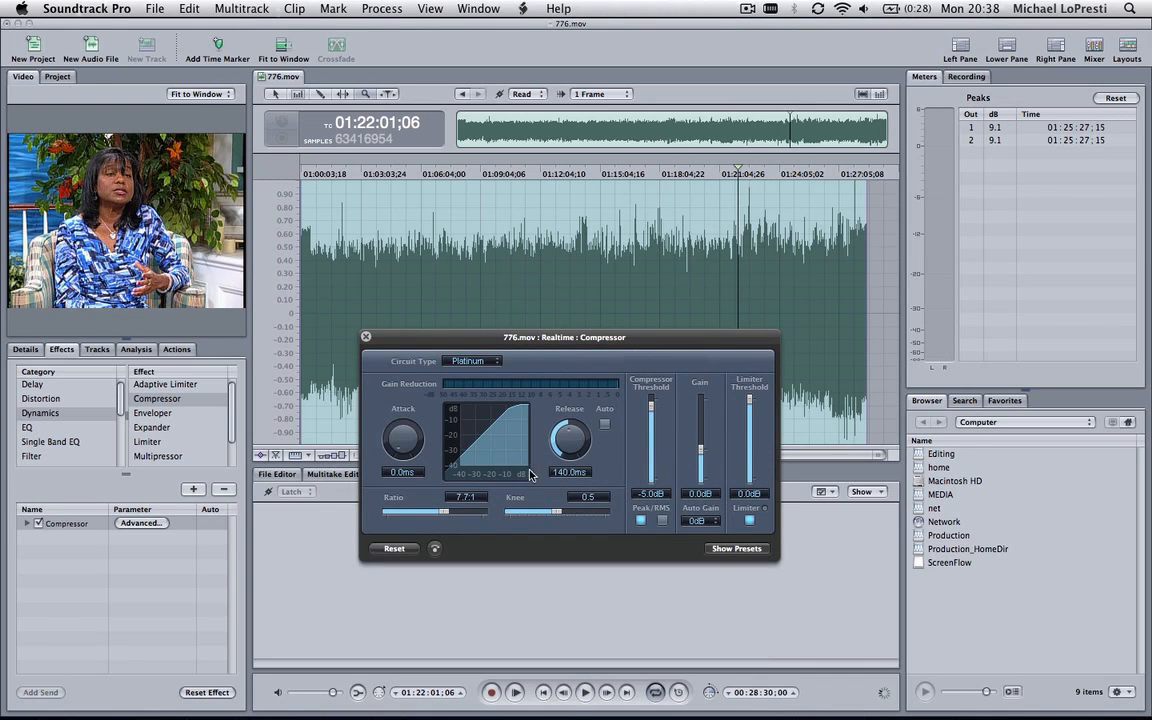
# Render the Compressor effect on 776.mov to an action
pyautogui.click(384, 8)
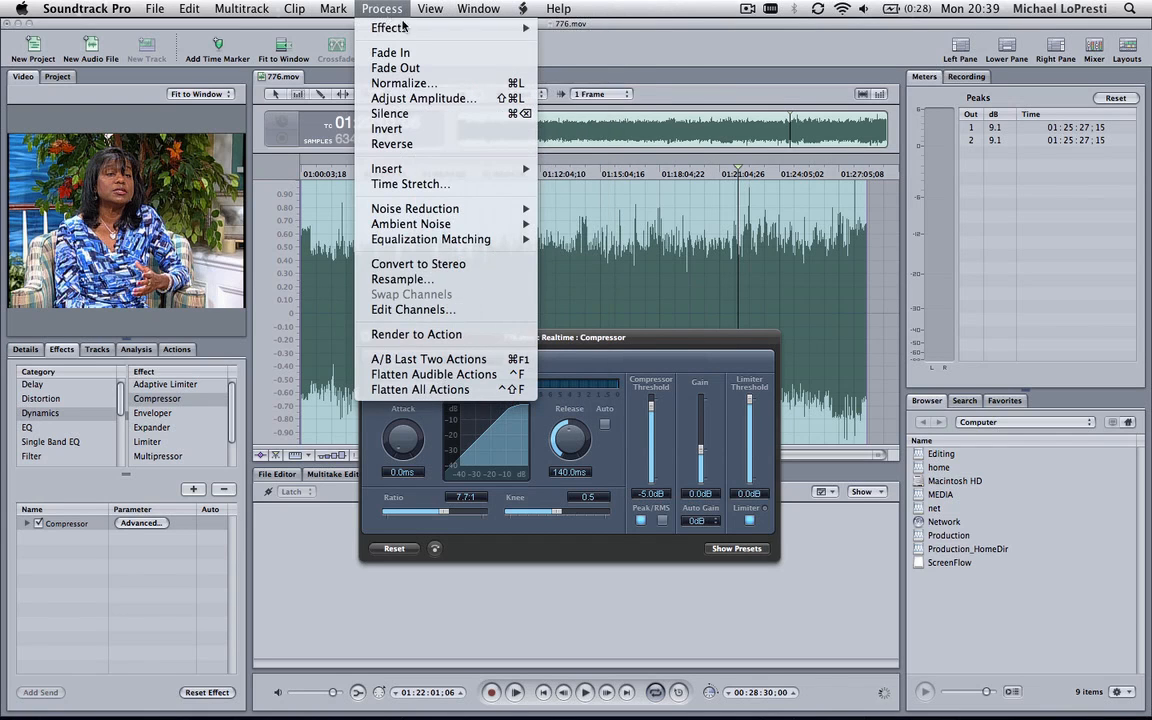
pyautogui.moveTo(462, 30)
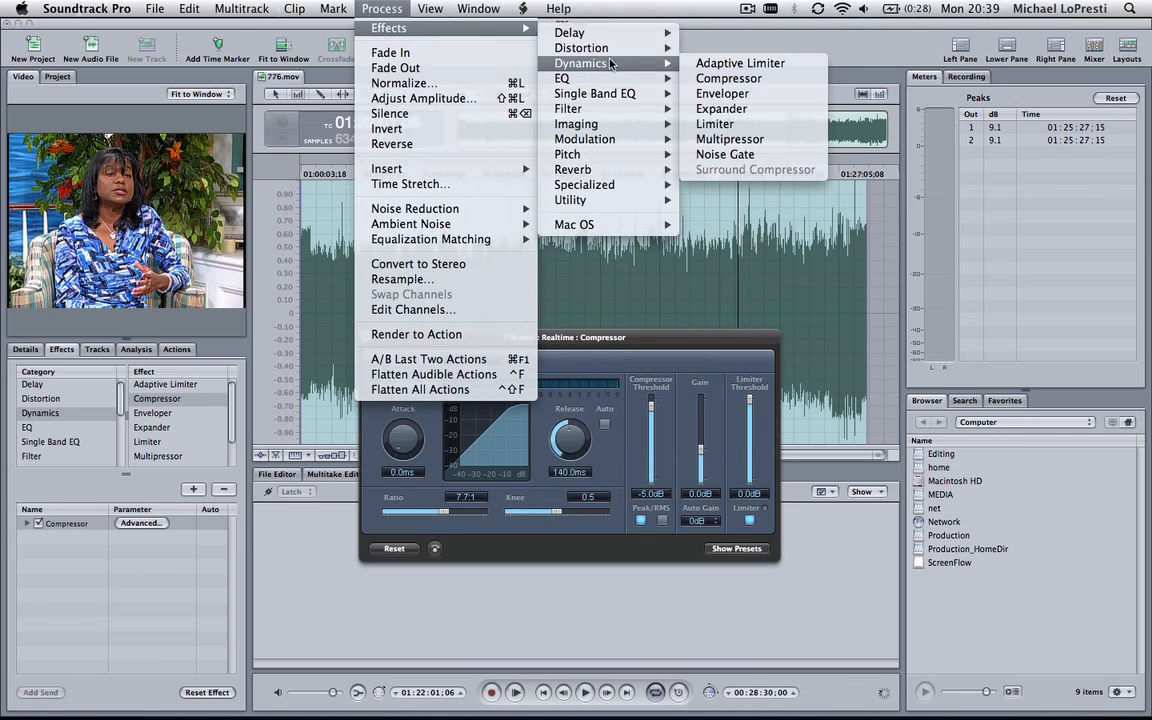
pyautogui.moveTo(609, 100)
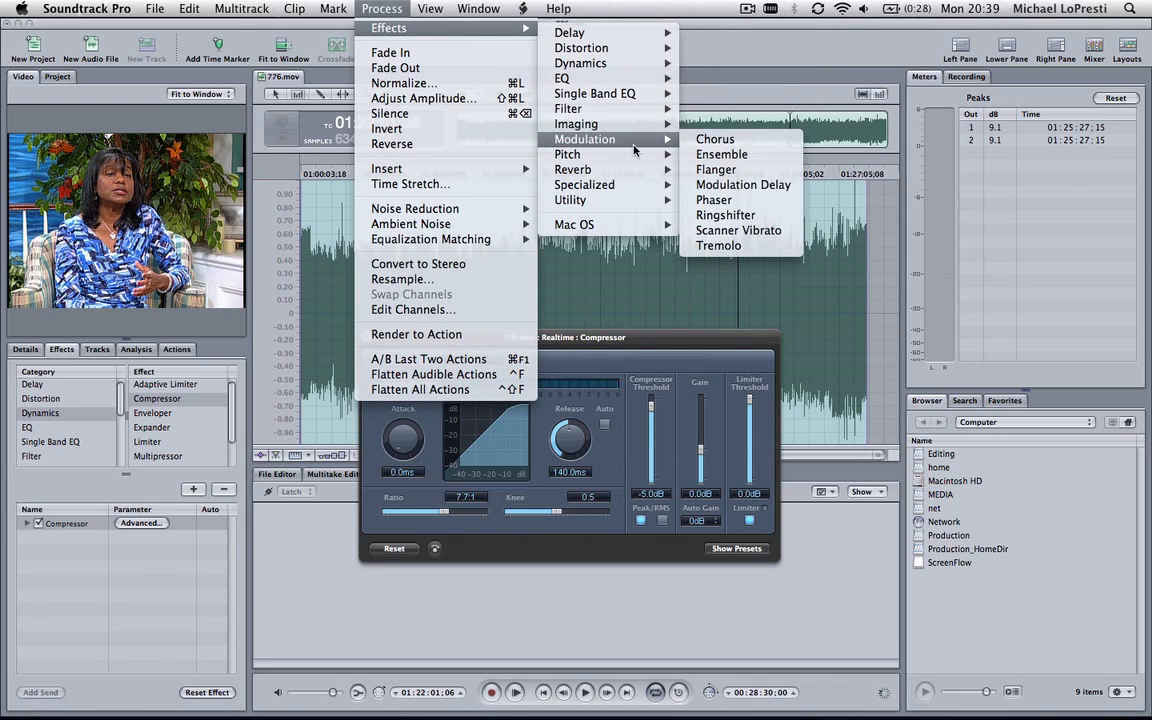
pyautogui.click(443, 335)
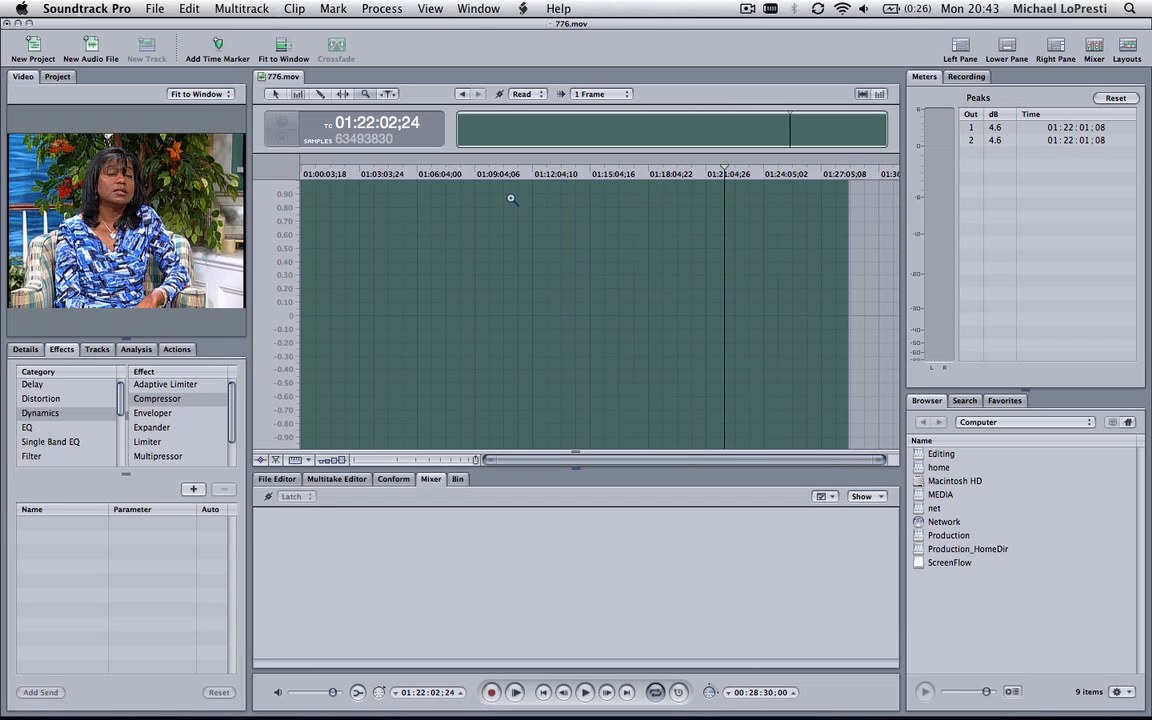
# Examine the rendered waveform up close around 01:21:16;26 and play that passage to check the compressed audio
pyautogui.click(681, 272)
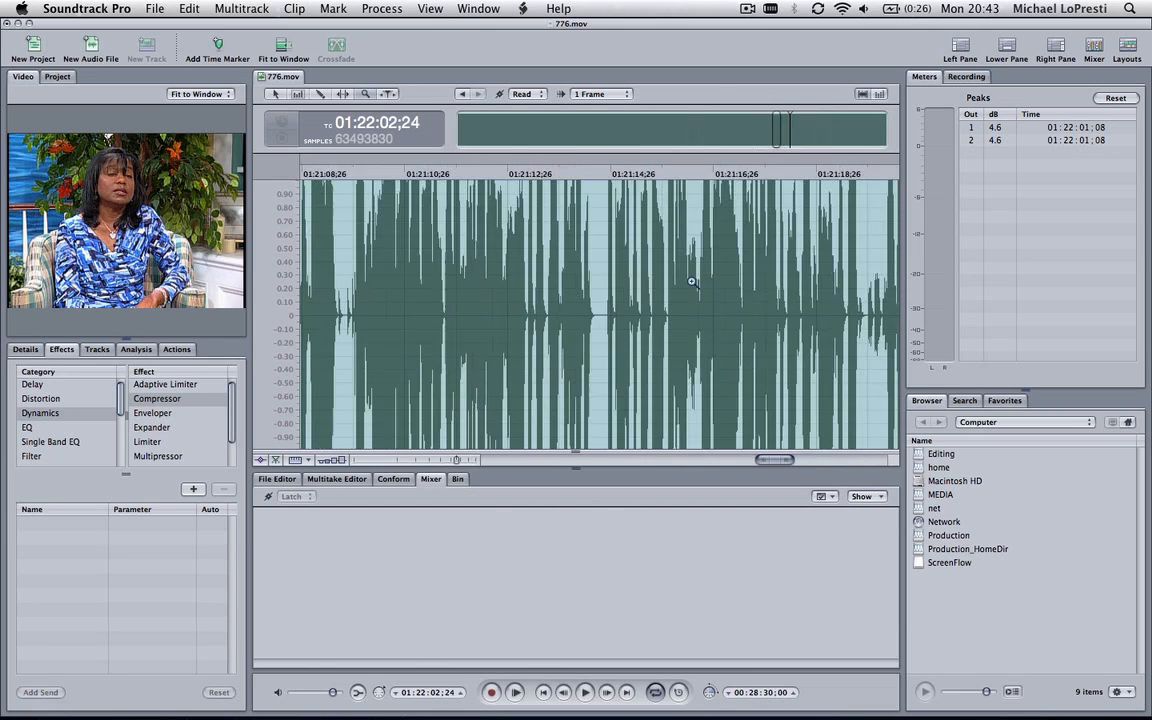
pyautogui.click(667, 289)
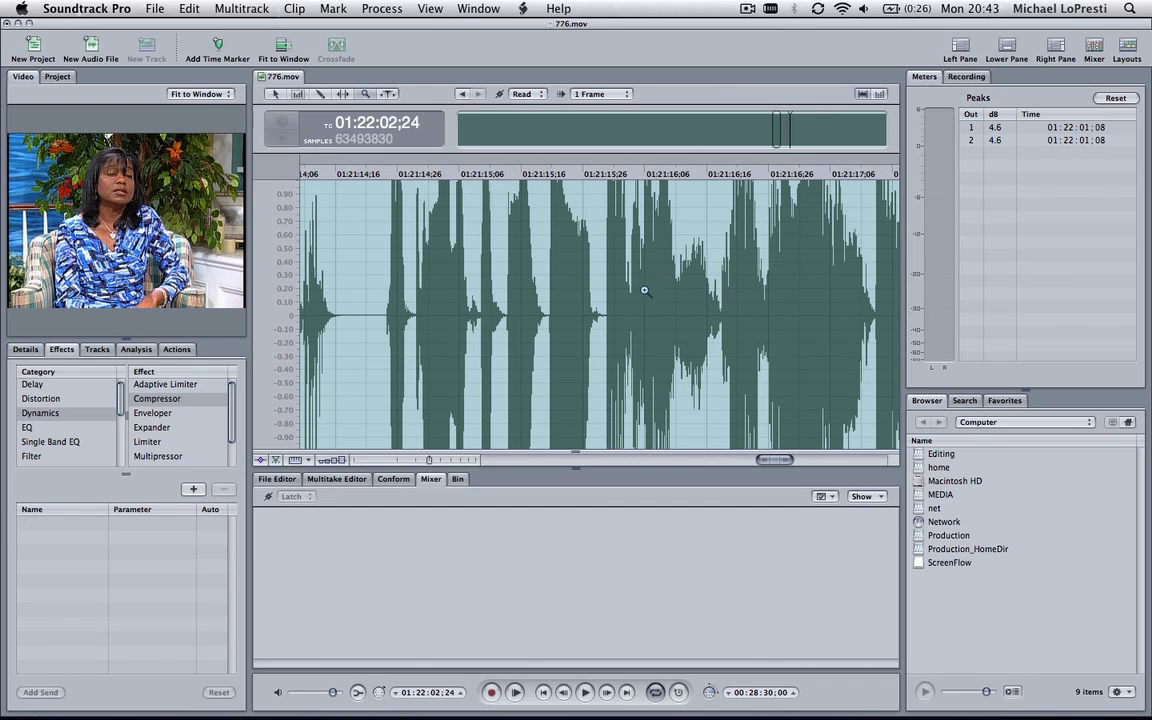
pyautogui.click(795, 172)
pyautogui.press('space')
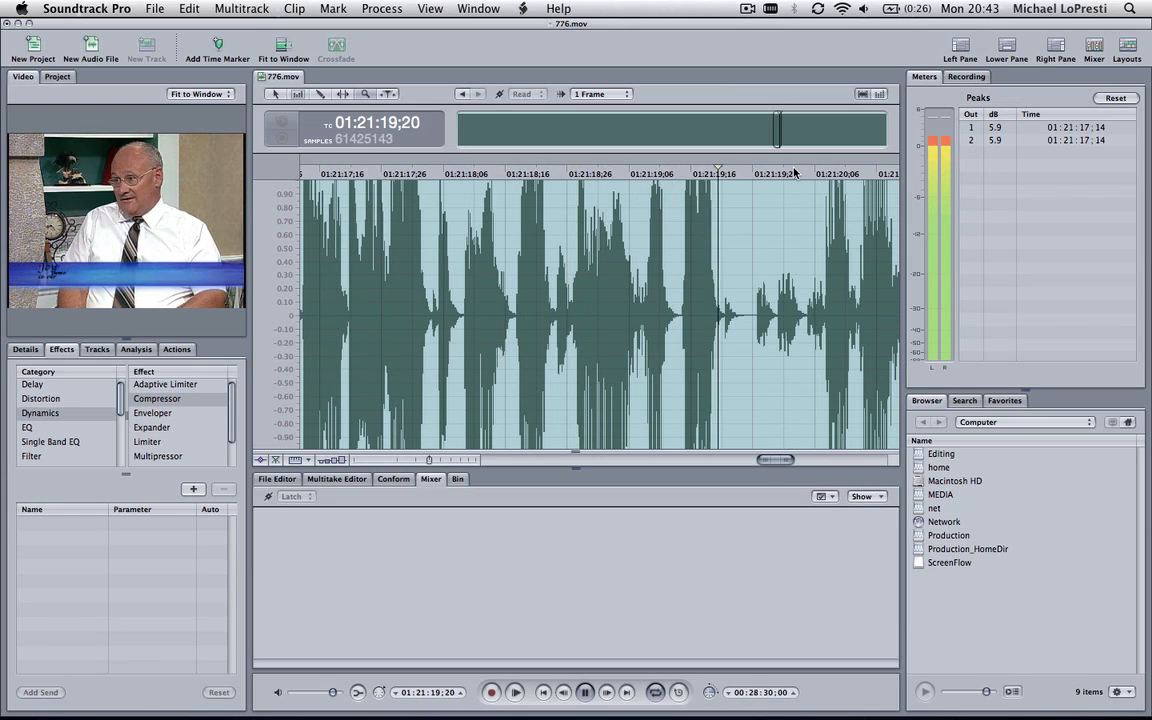
pyautogui.press('space')
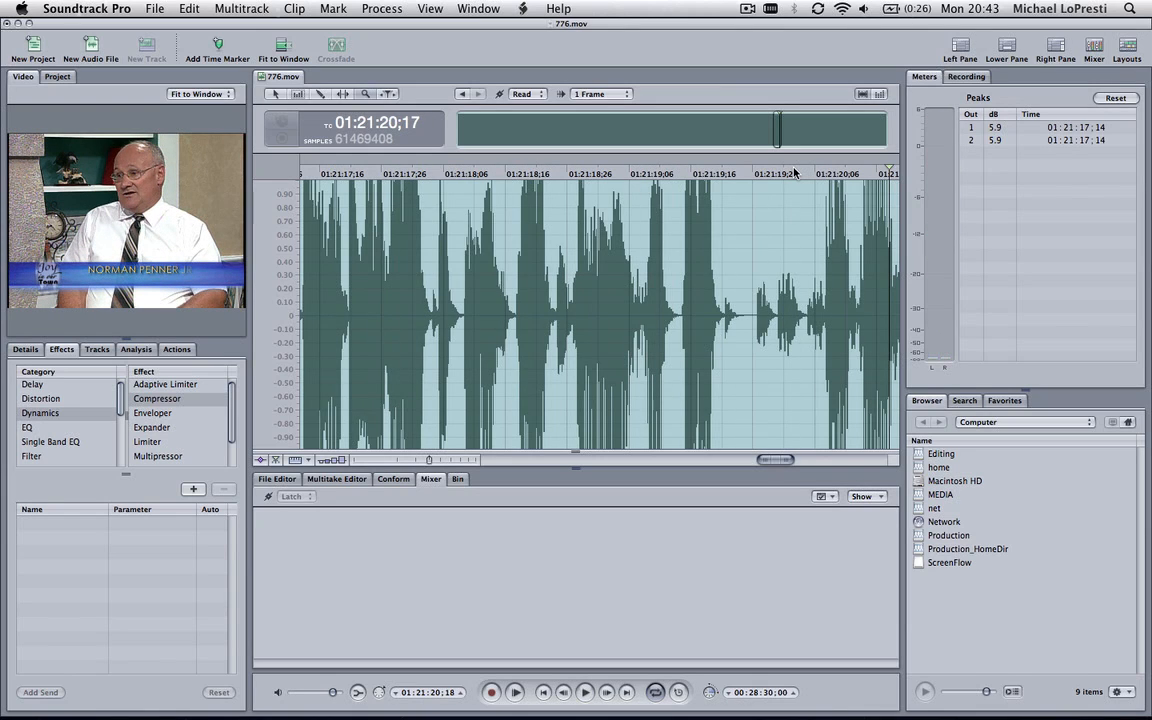
# Normalize the compressed audio to a peak level of 0.000 dB and view the whole waveform
pyautogui.moveTo(790, 460); pyautogui.dragTo(795, 462)
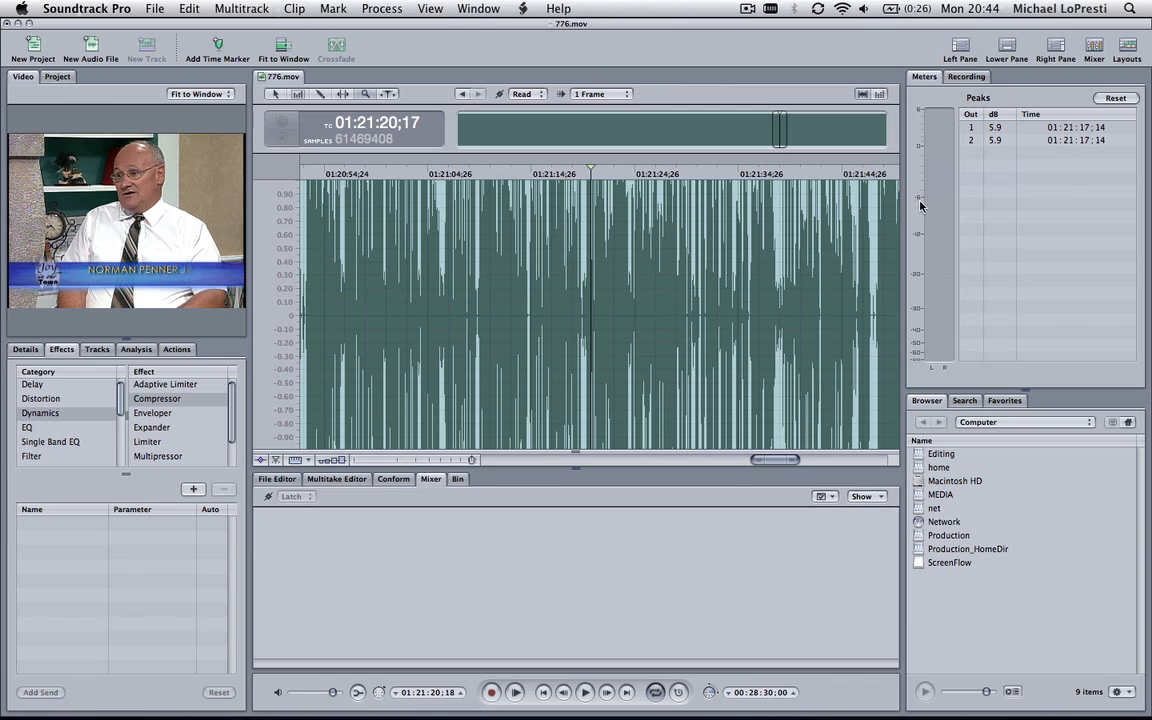
pyautogui.click(383, 10)
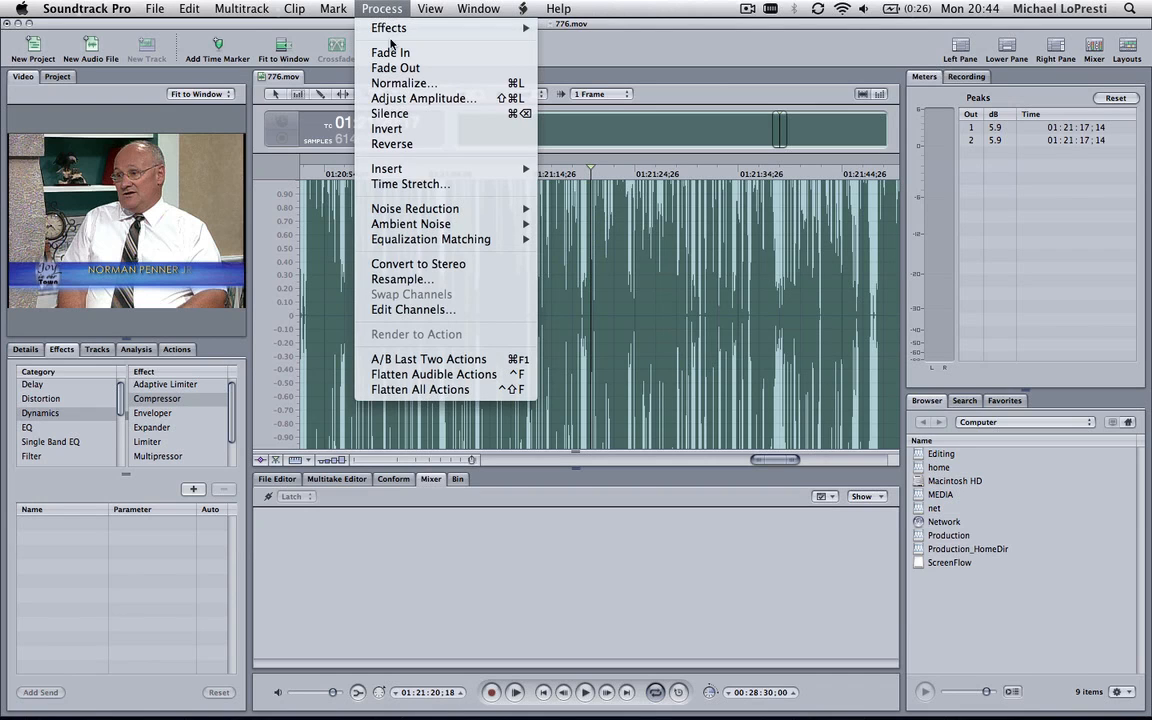
pyautogui.click(433, 82)
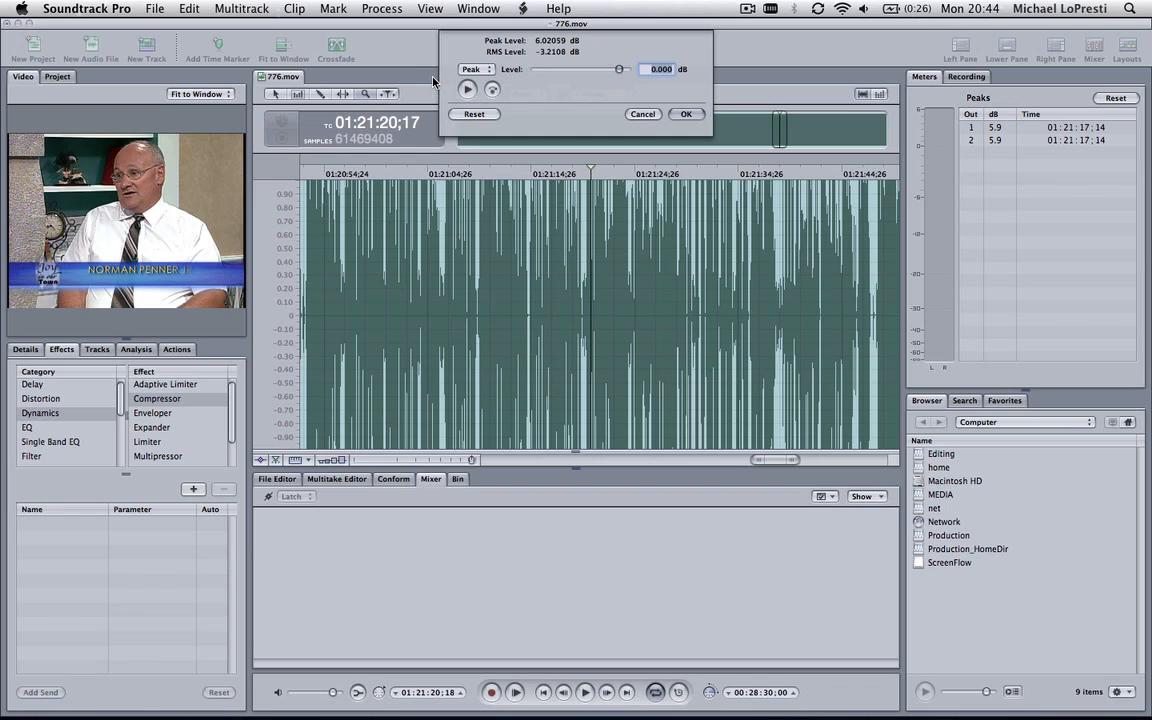
pyautogui.press('Return')
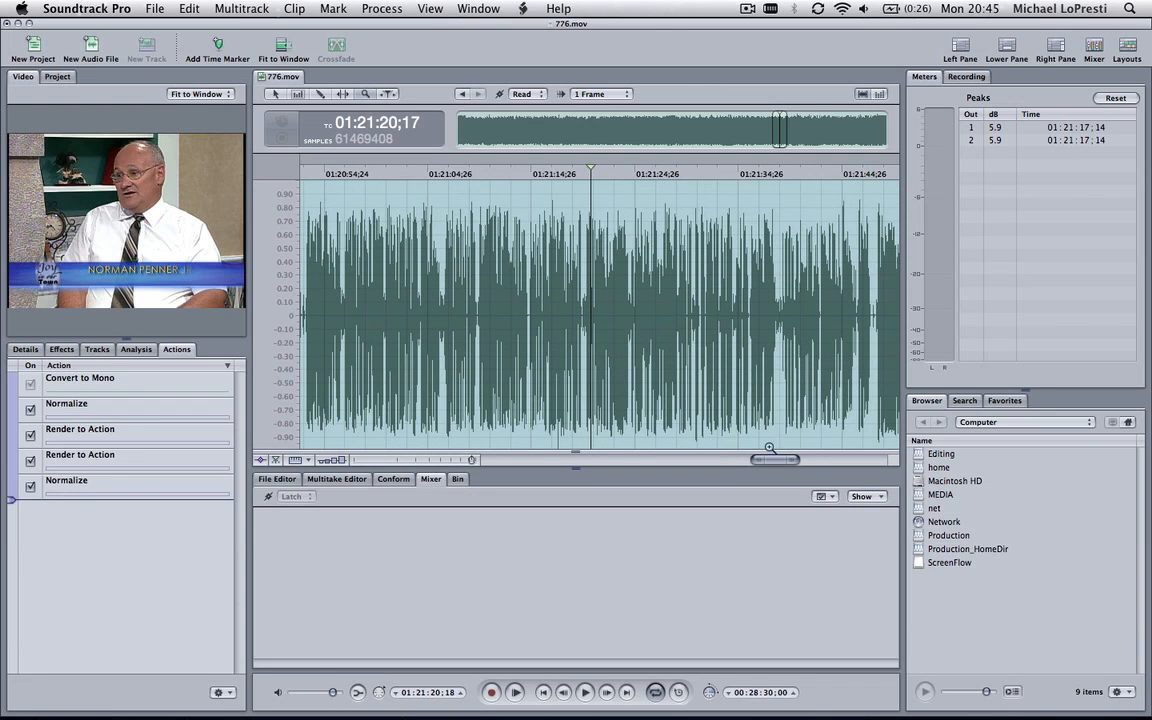
pyautogui.moveTo(758, 460); pyautogui.dragTo(432, 481)
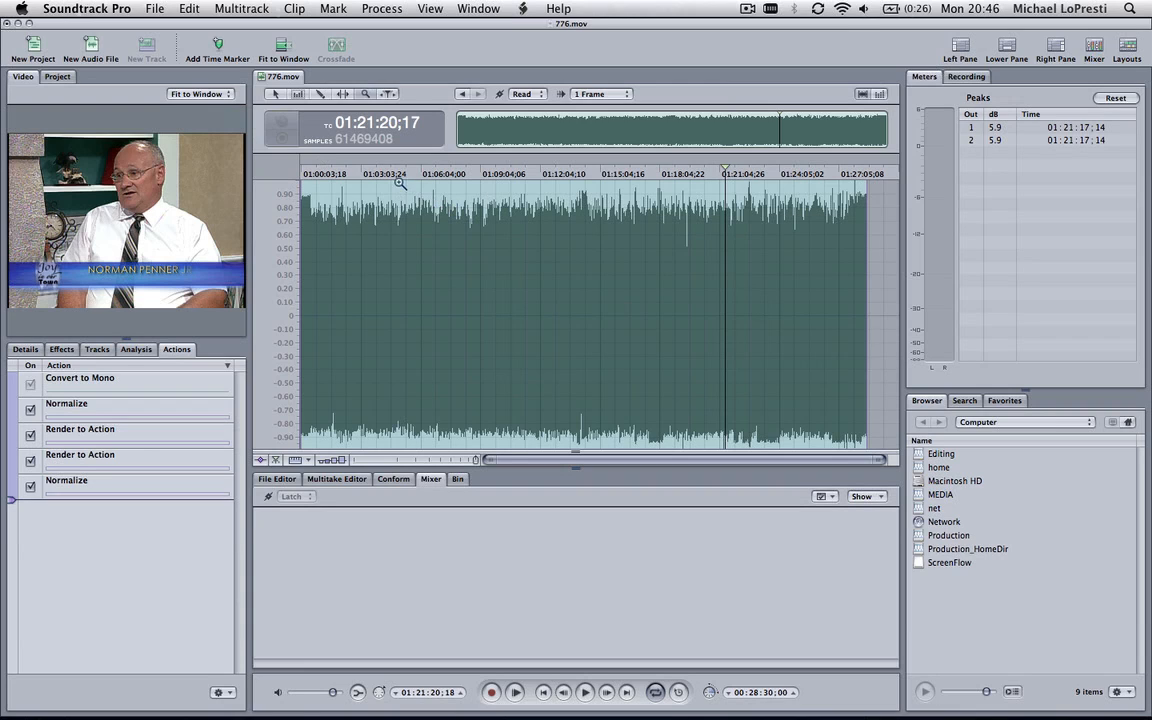
# Save the audio to the Desktop as an AIFF file named "776 finished audio", accepting that the project gets flattened
pyautogui.click(152, 9)
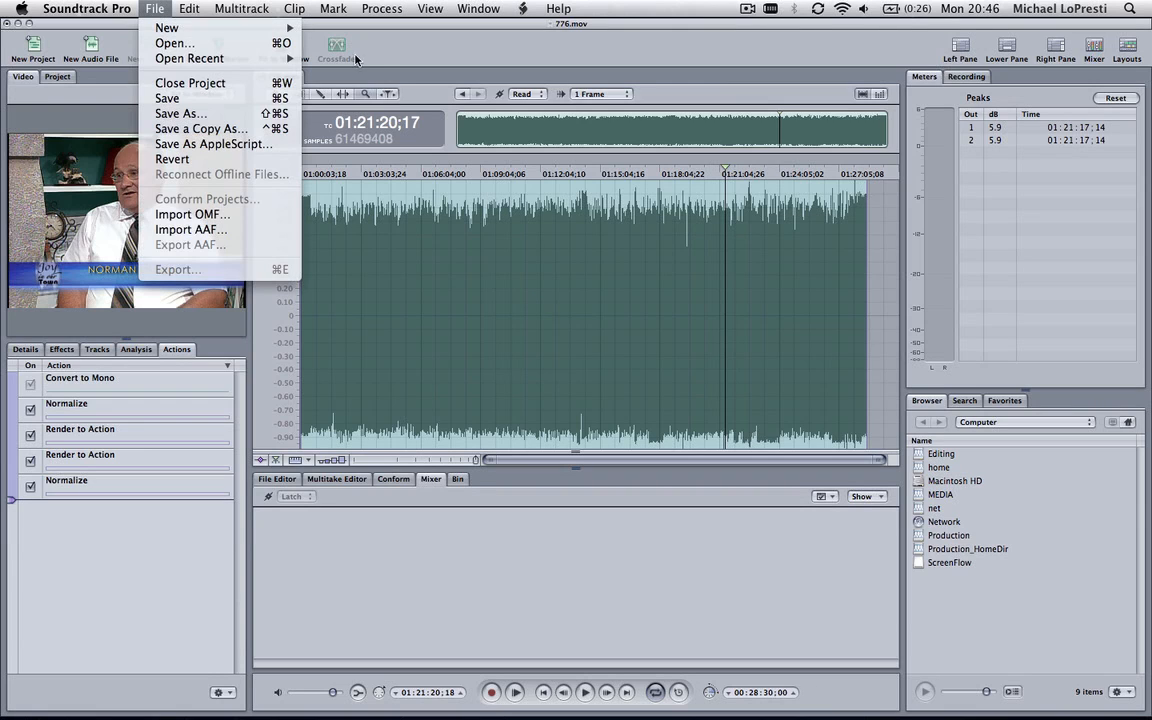
pyautogui.click(209, 117)
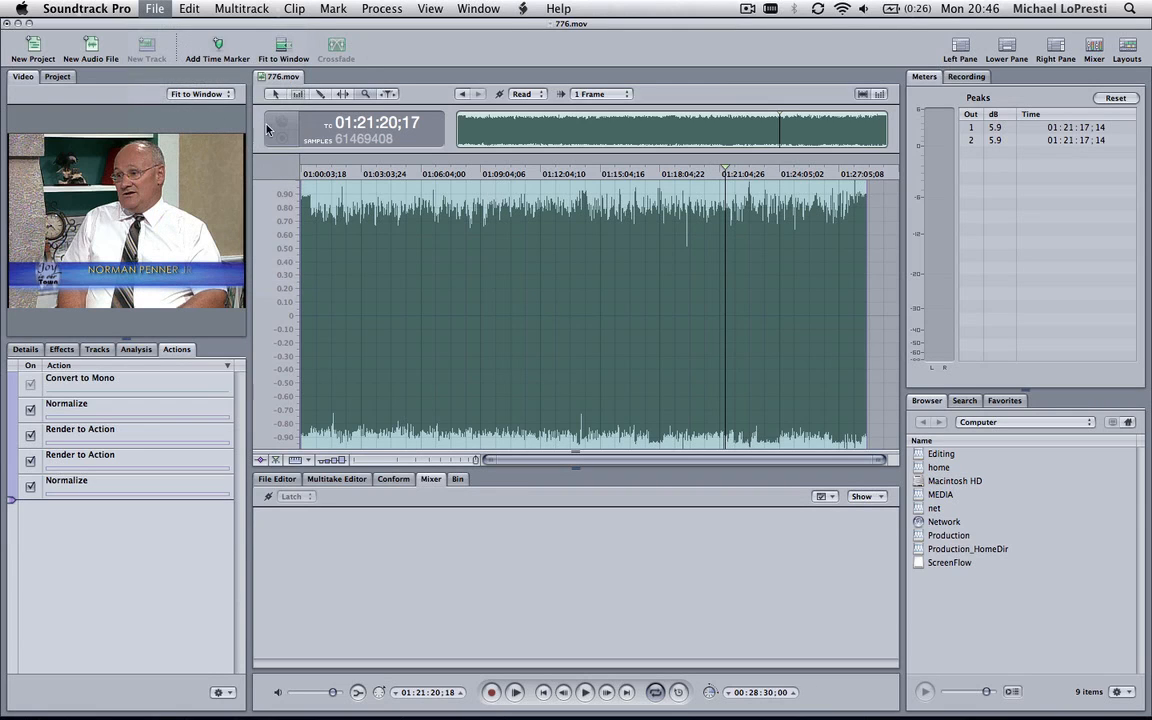
pyautogui.click(527, 96)
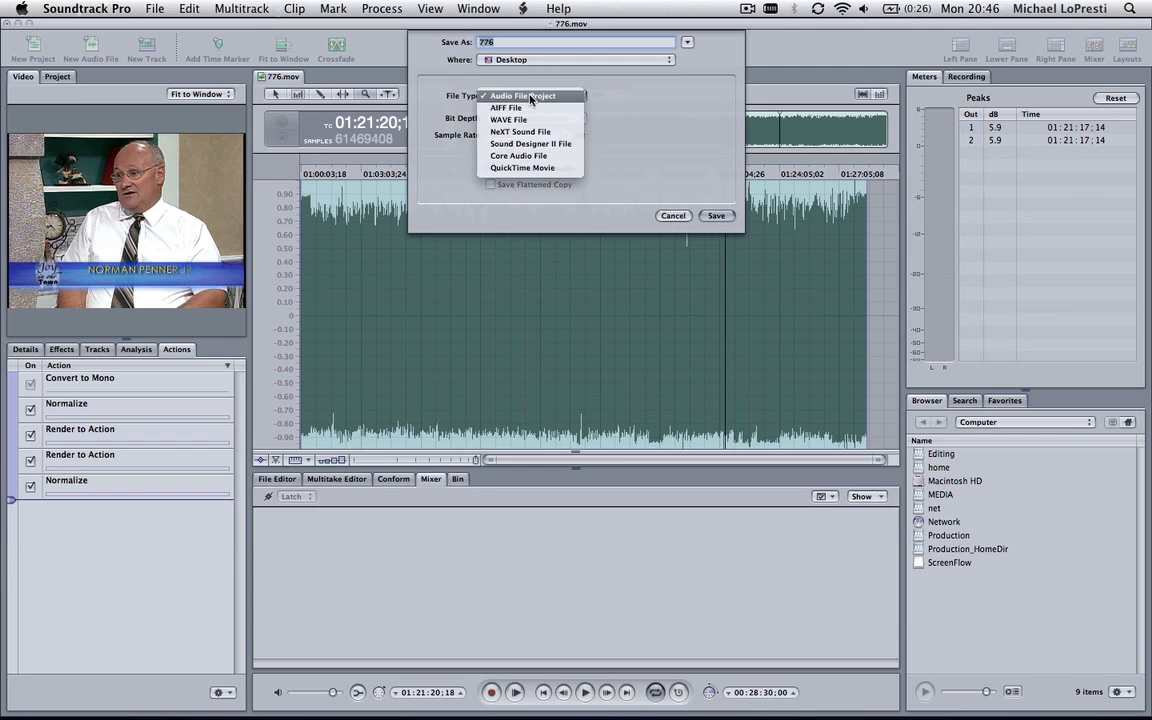
pyautogui.click(545, 108)
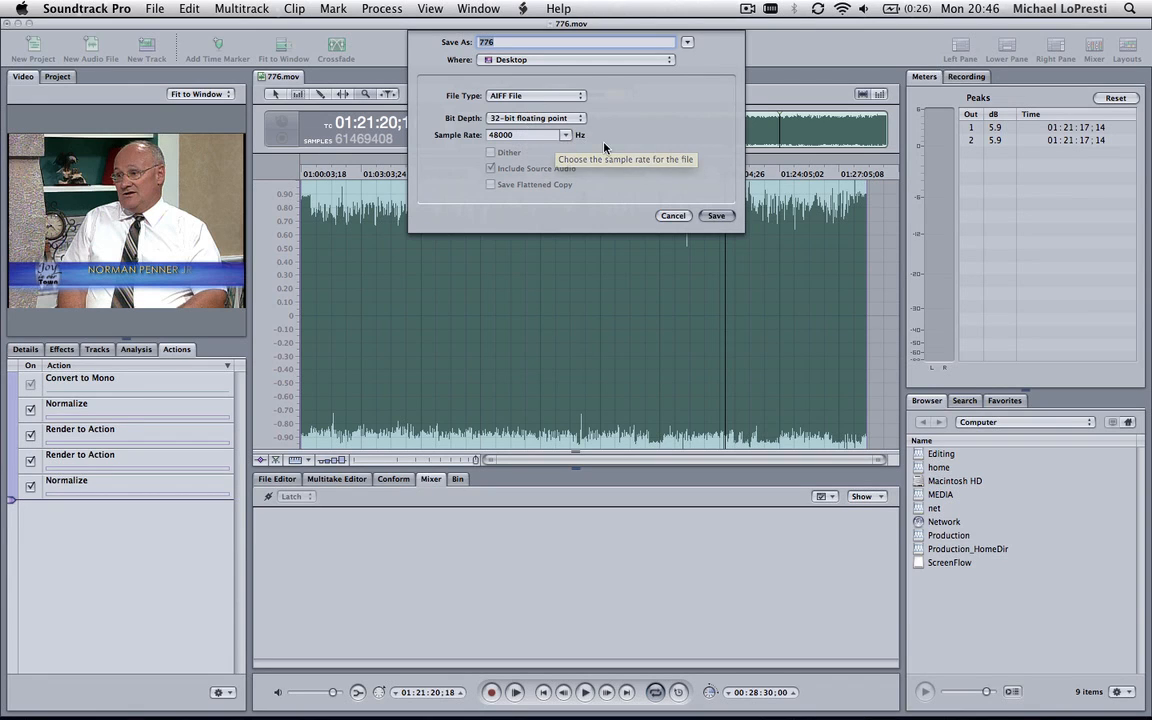
pyautogui.click(519, 45)
pyautogui.write('fin')
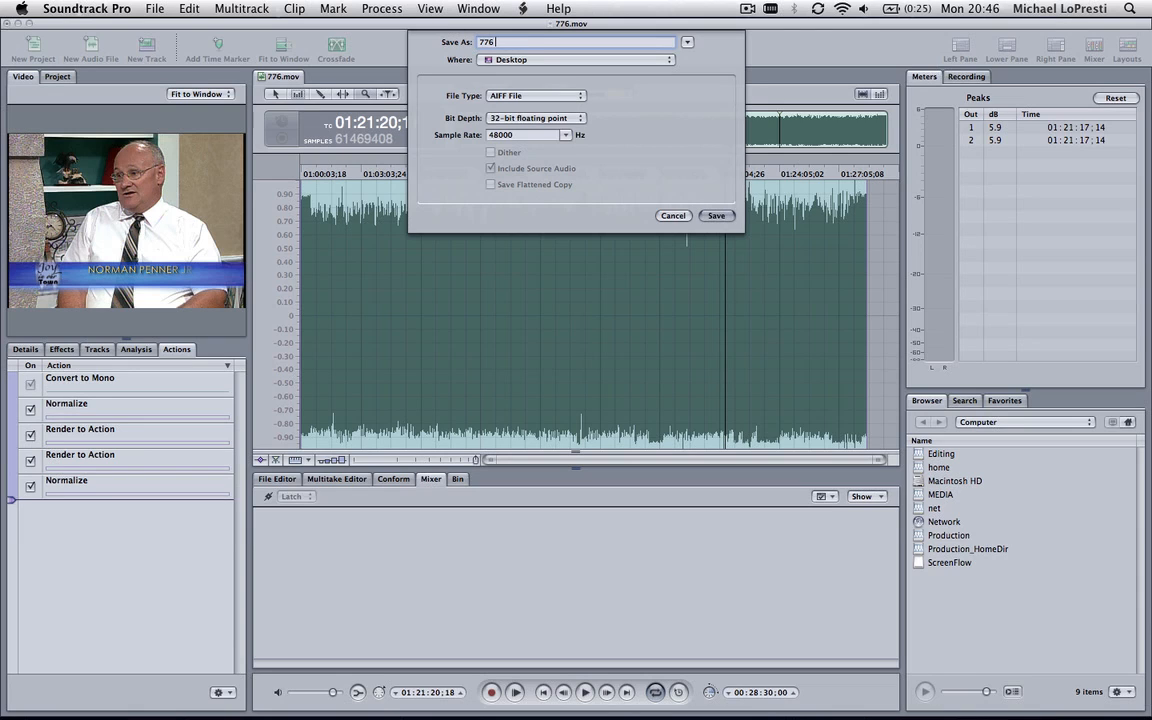
pyautogui.write('ished audio')
pyautogui.press('Return')
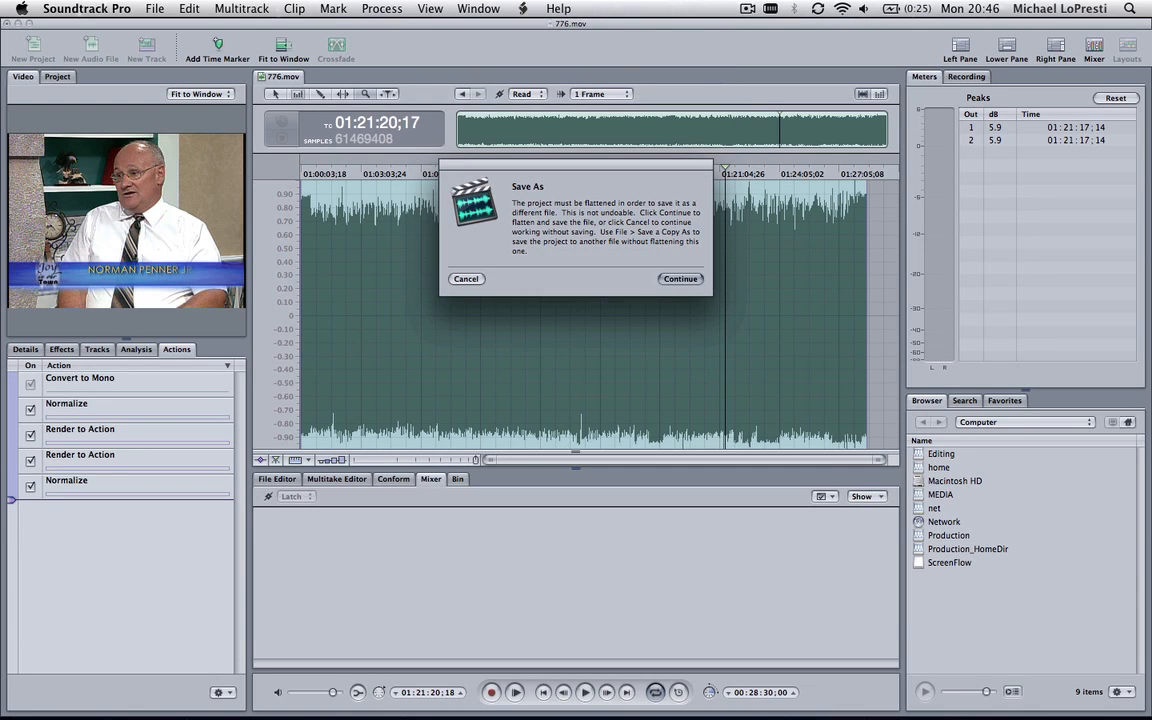
pyautogui.click(677, 280)
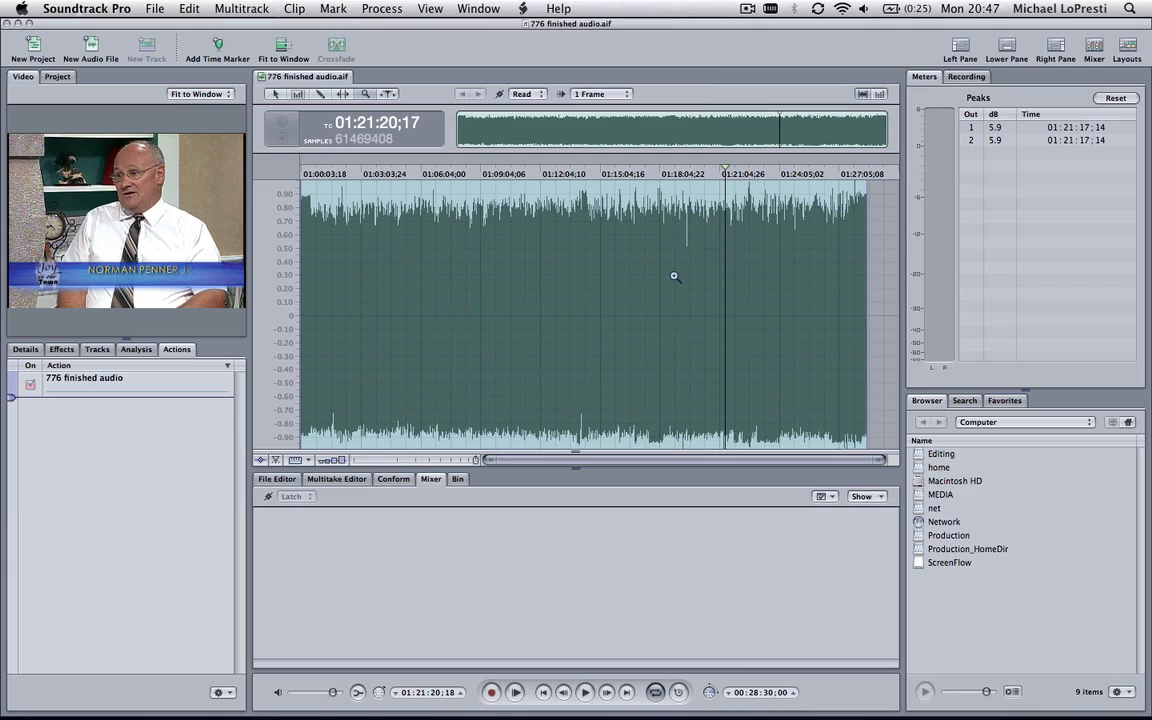
# Quit Soundtrack Pro and import the "776 finished audio" file from the Desktop into the Final Cut Pro project
pyautogui.press('super+q')
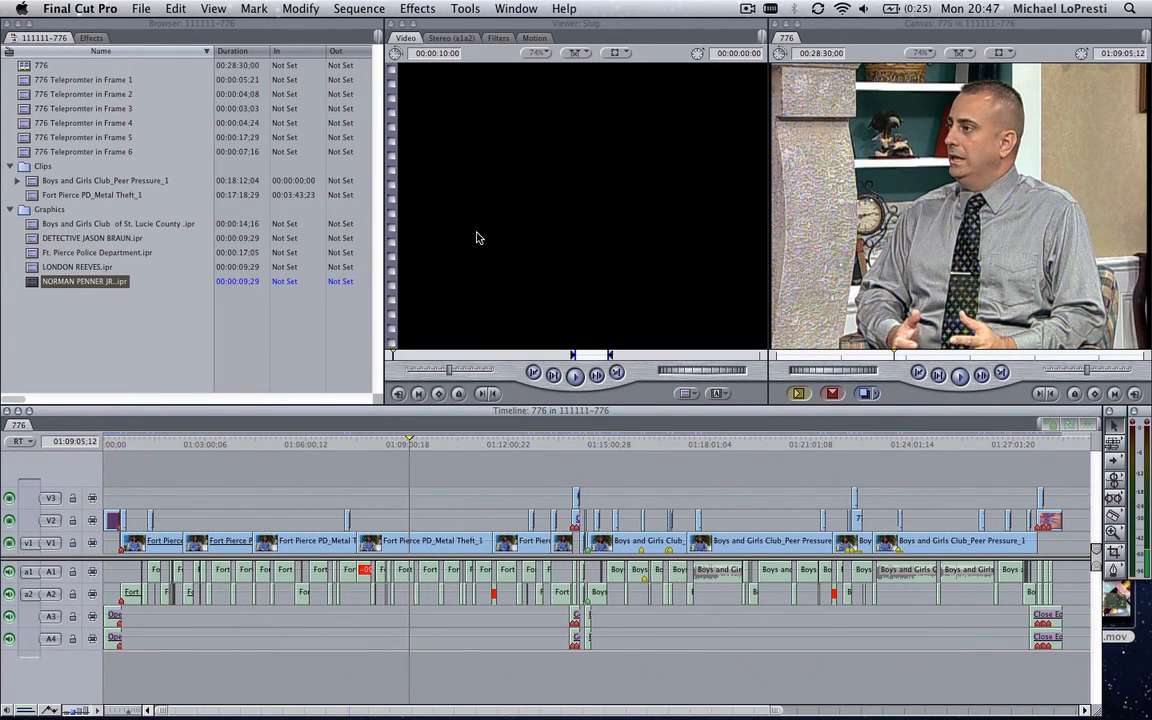
pyautogui.rightClick(165, 350)
pyautogui.moveTo(230, 354)
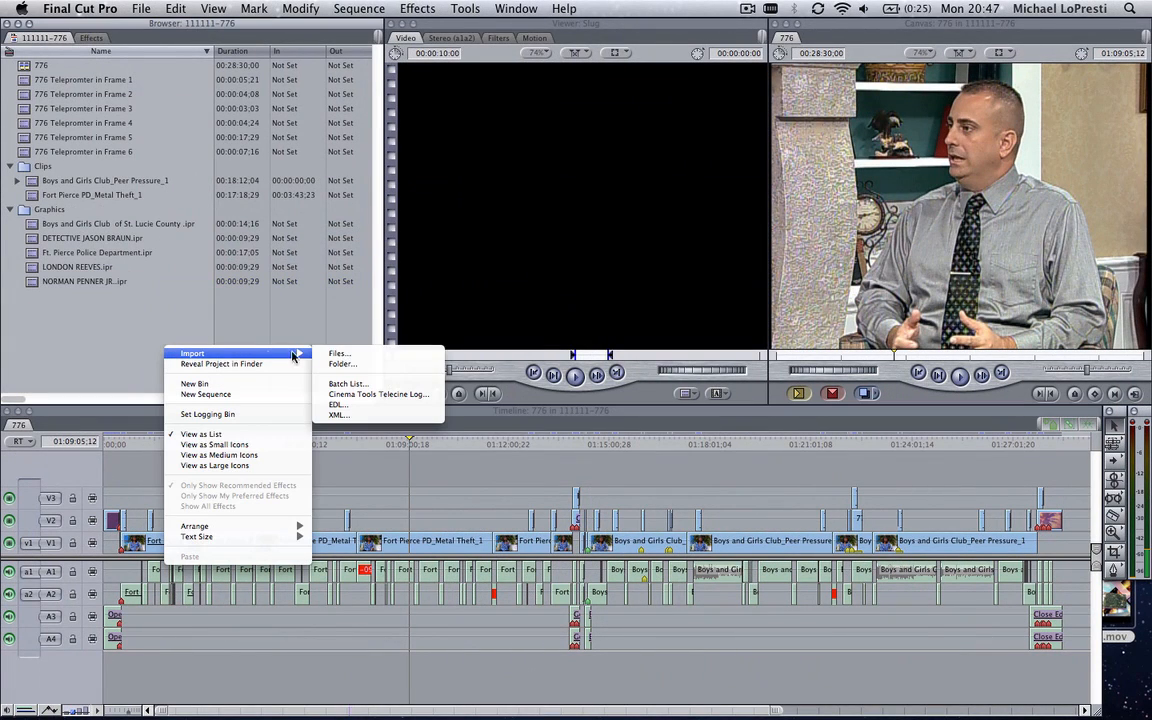
pyautogui.click(340, 354)
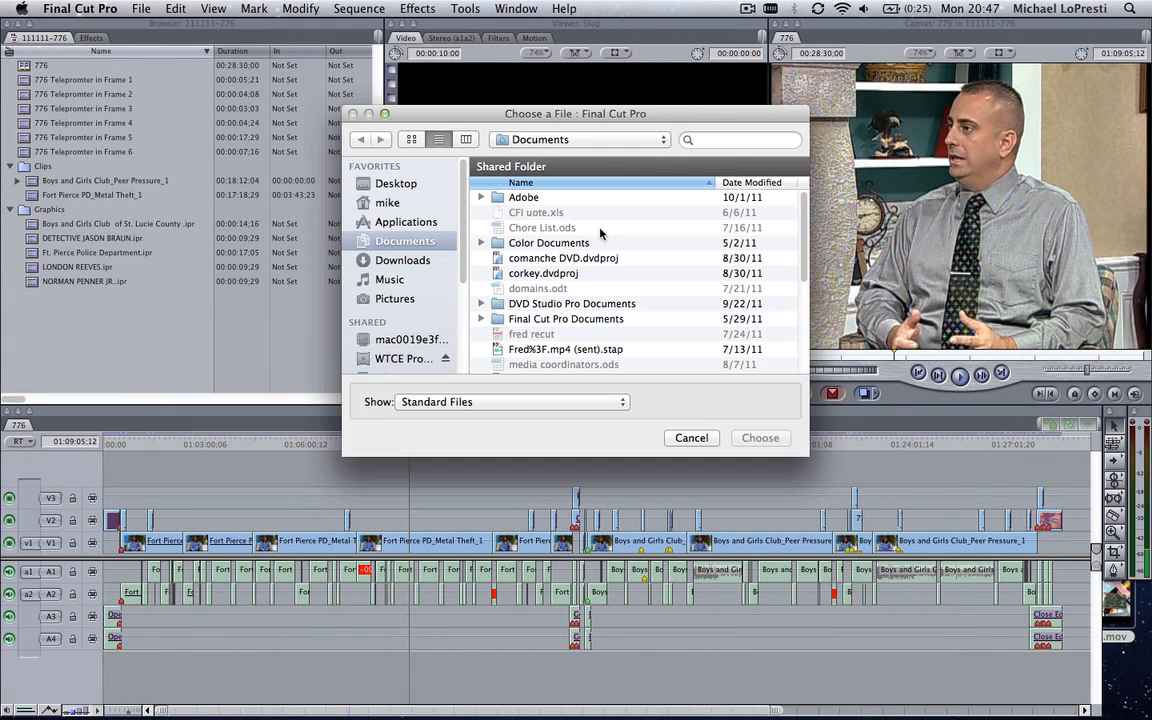
pyautogui.click(396, 185)
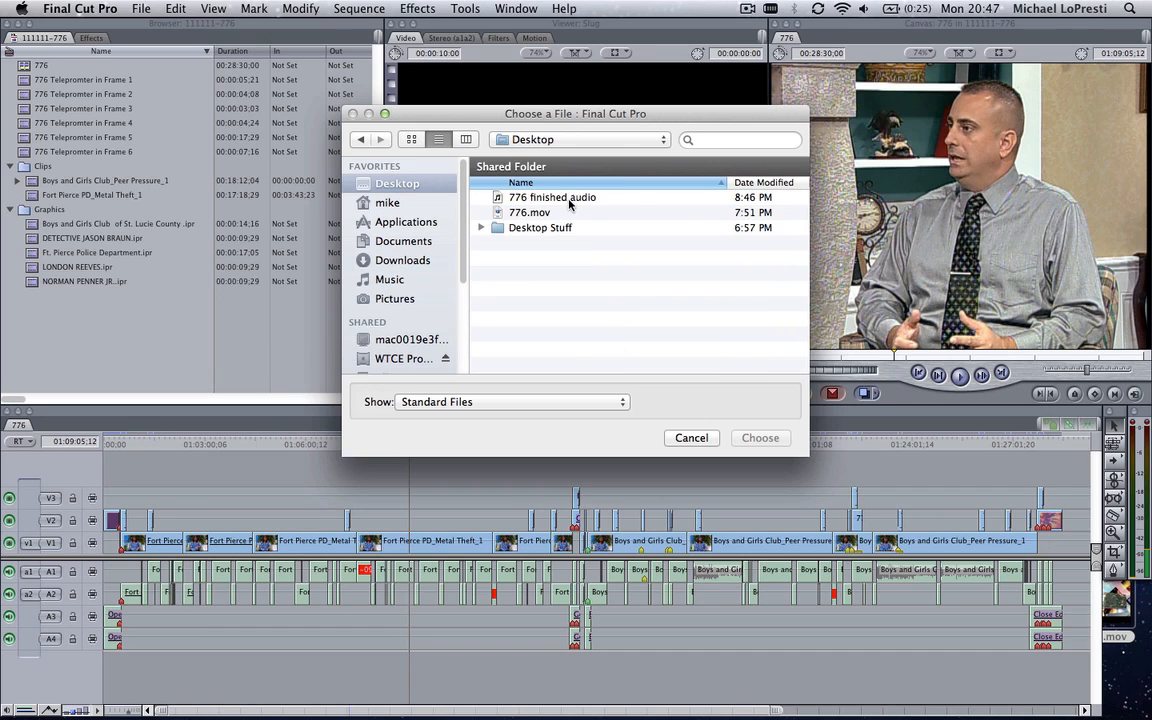
pyautogui.click(536, 191)
pyautogui.doubleClick(536, 191)
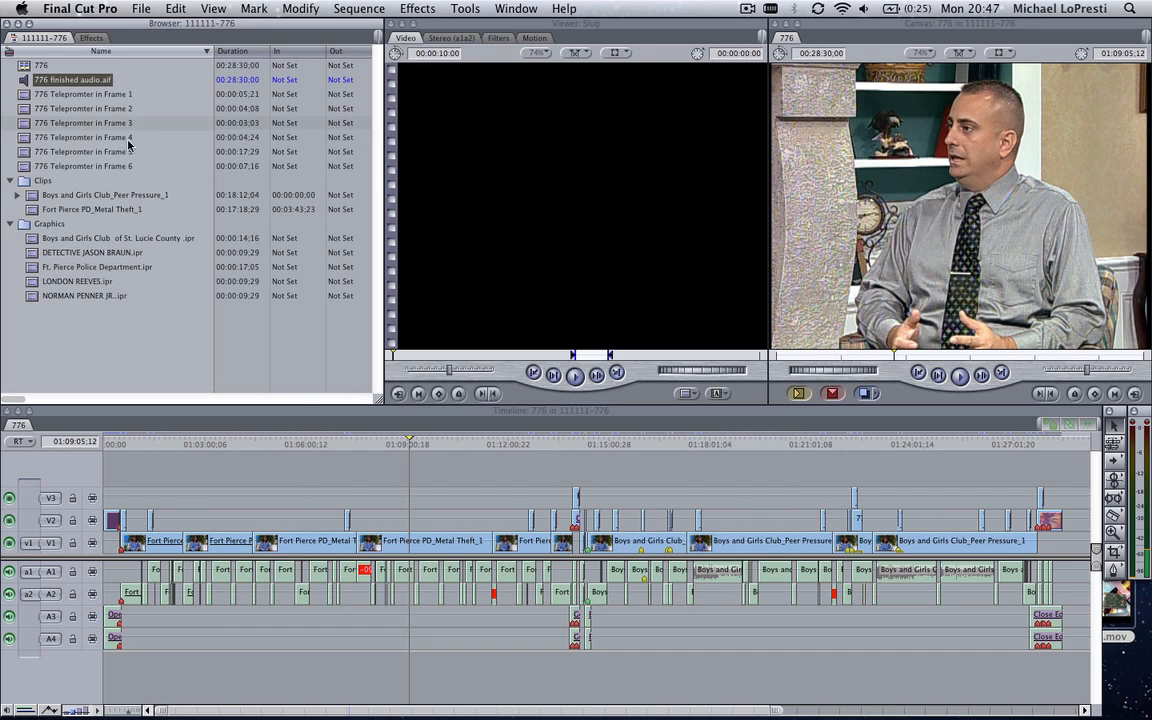
# Place 776 finished audio.aif on a new track A5 at the start of the sequence and play it alone from 01:18:29;29
pyautogui.click(20, 84)
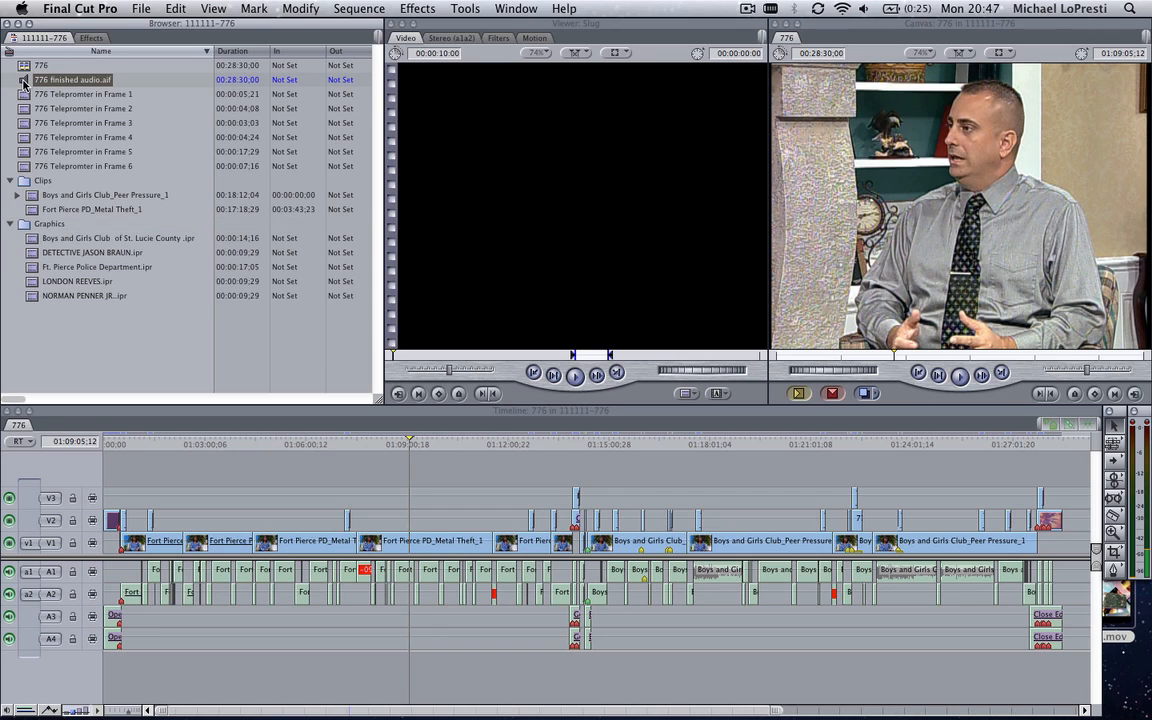
pyautogui.moveTo(24, 84); pyautogui.dragTo(110, 671)
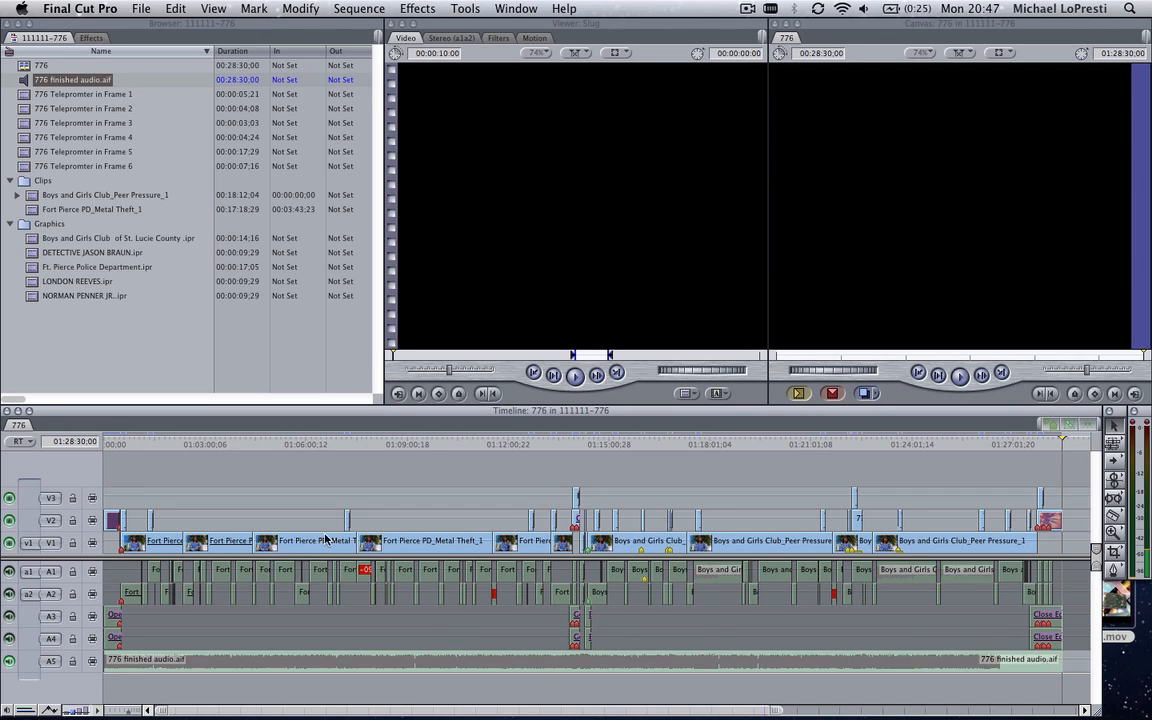
pyautogui.click(726, 444)
pyautogui.press('space')
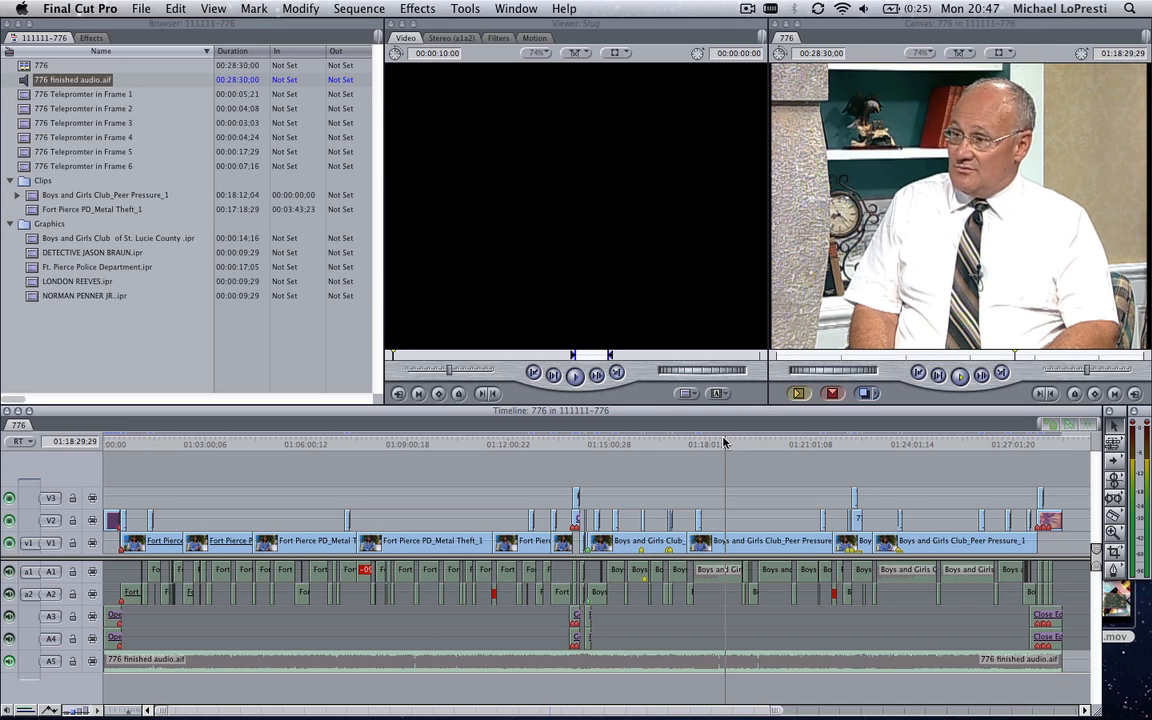